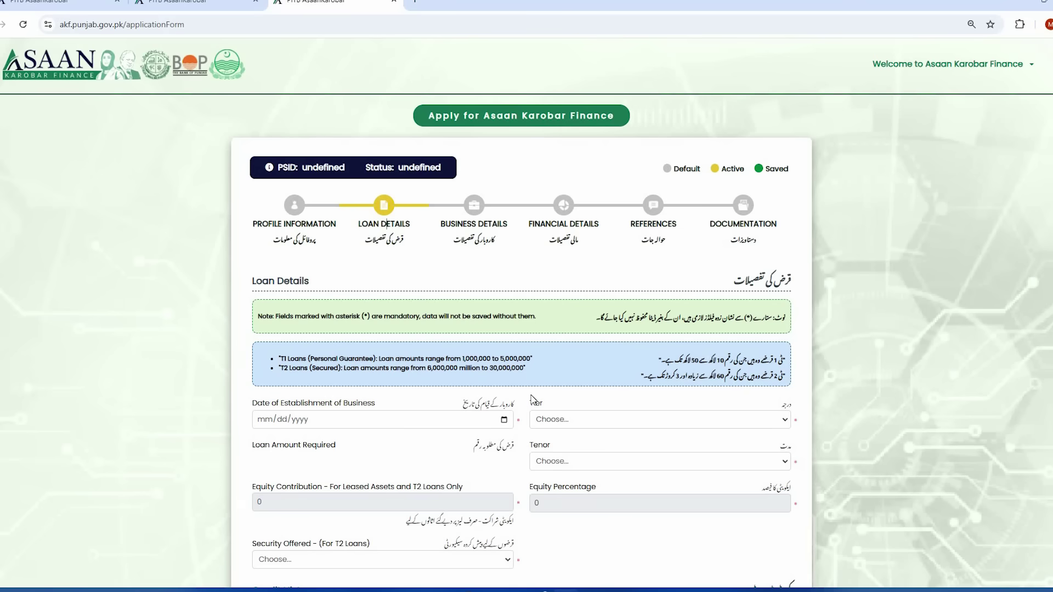
- Switch to the browser tab showing the Asaan Karobar Finance landing page
key("ctrl+1")
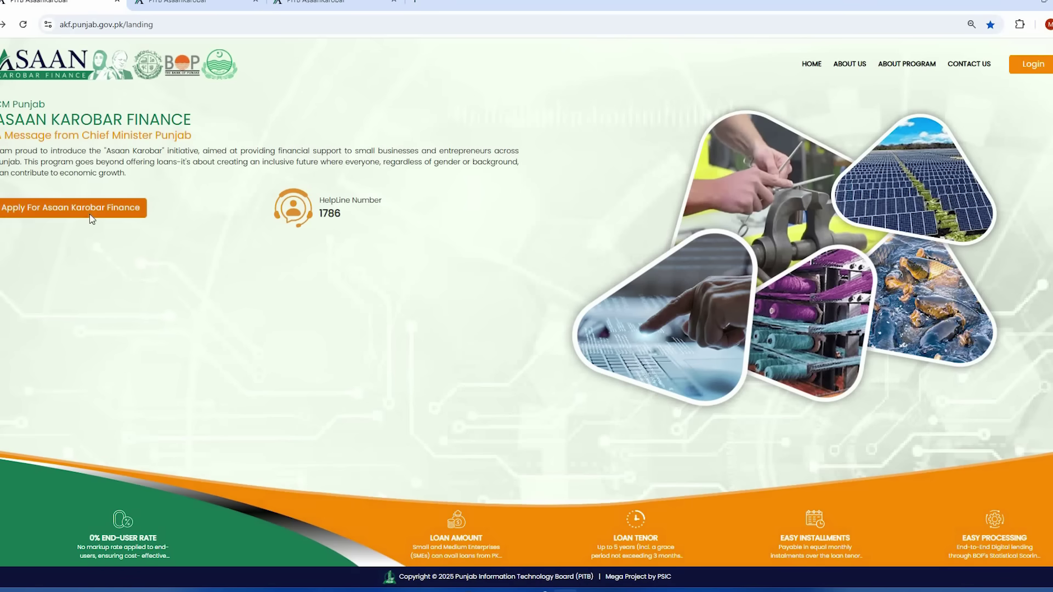
- Open the Apply For Asaan Karobar Finance instructions and review the Urdu 10,000 fee line
left_click(85, 211)
scroll(773, 347, "down", 6)
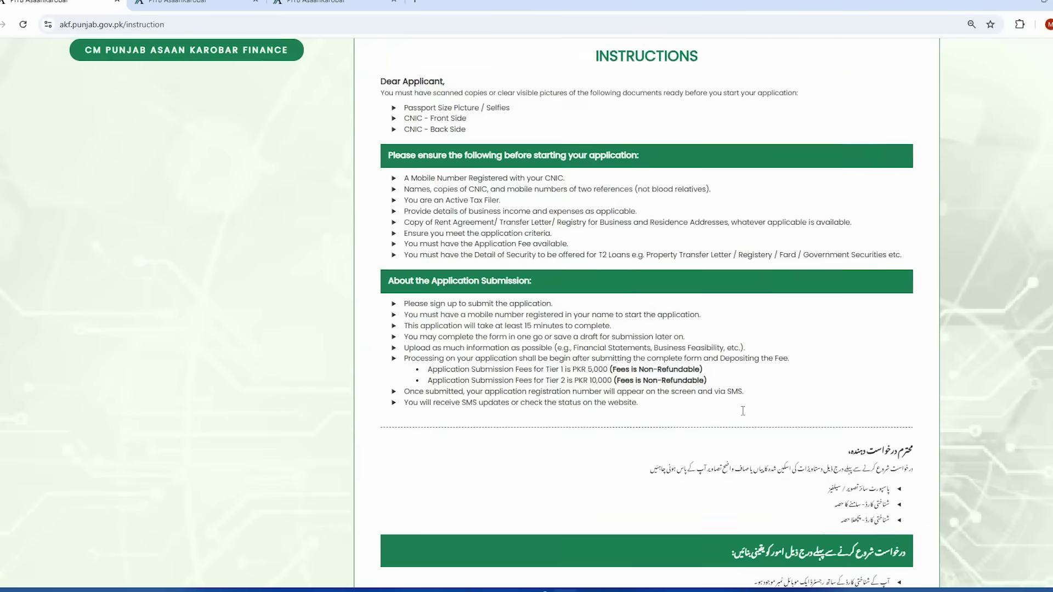
scroll(880, 488, "down", 1)
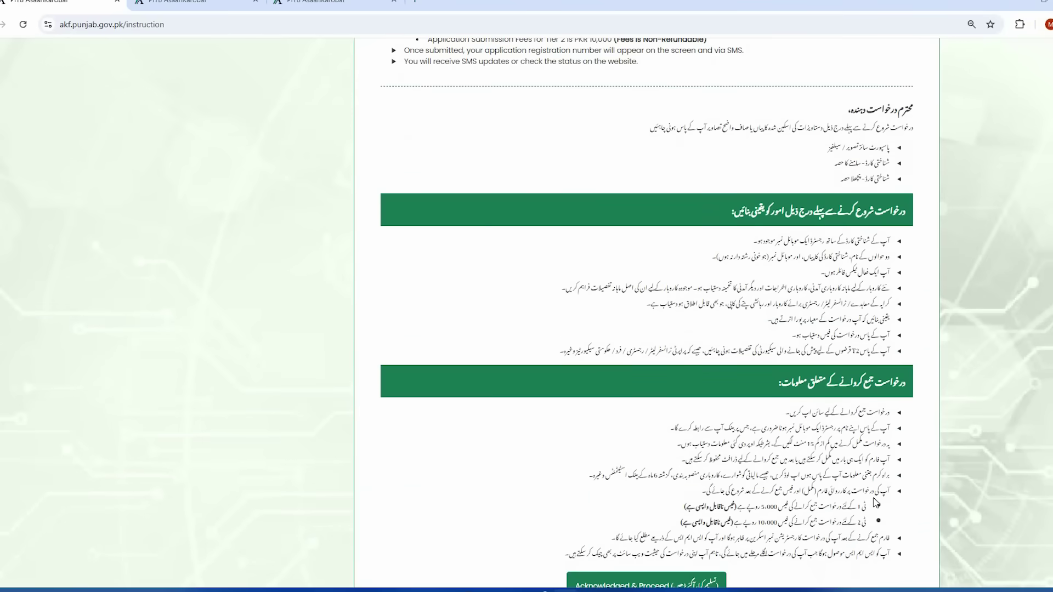
scroll(881, 476, "down", 1)
scroll(881, 476, "down", 1)
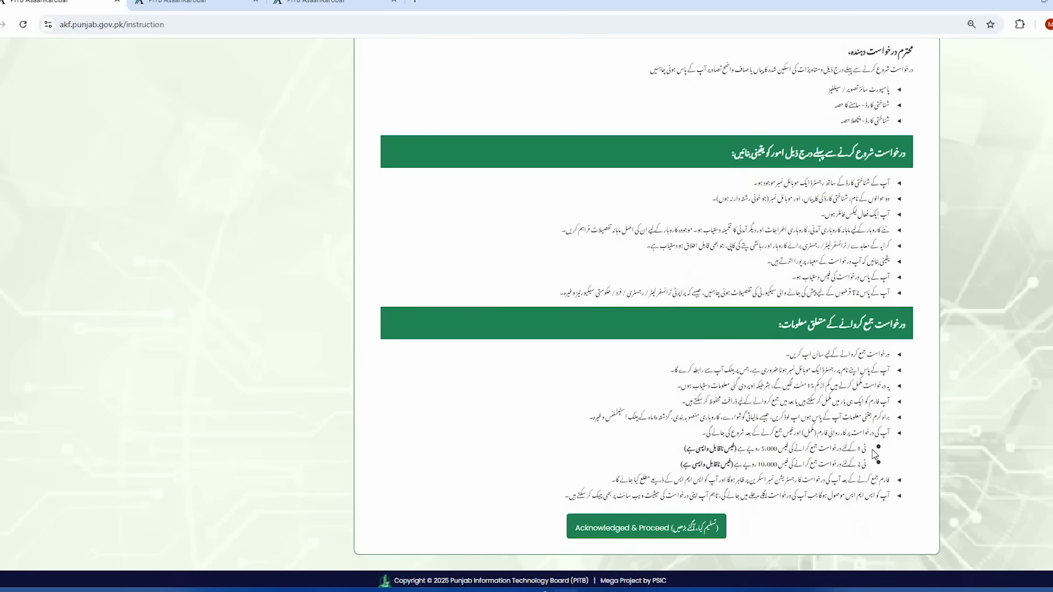
left_click_drag(868, 448, 677, 449)
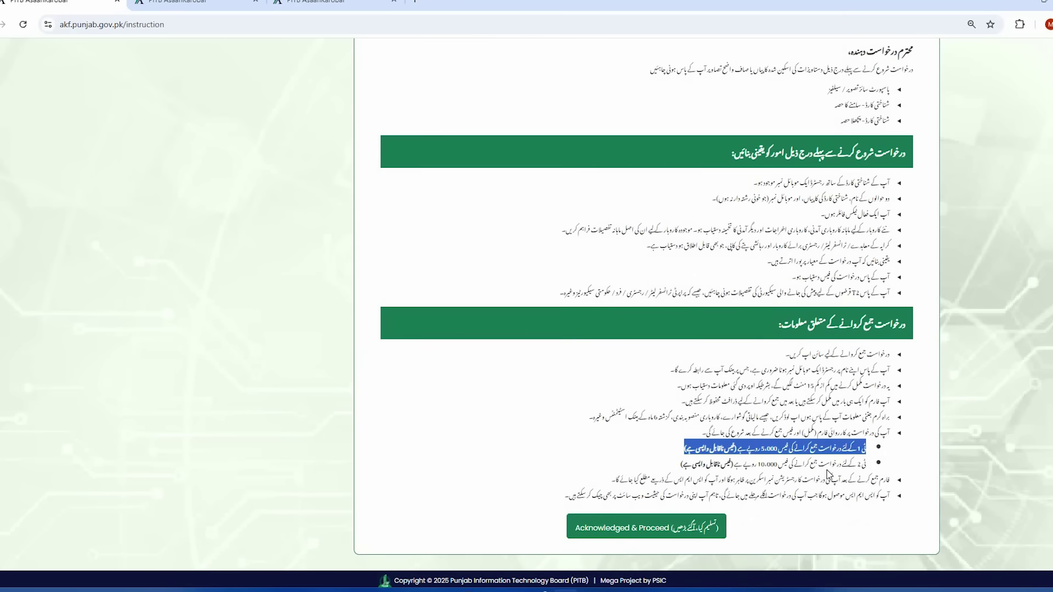
left_click_drag(876, 467, 674, 470)
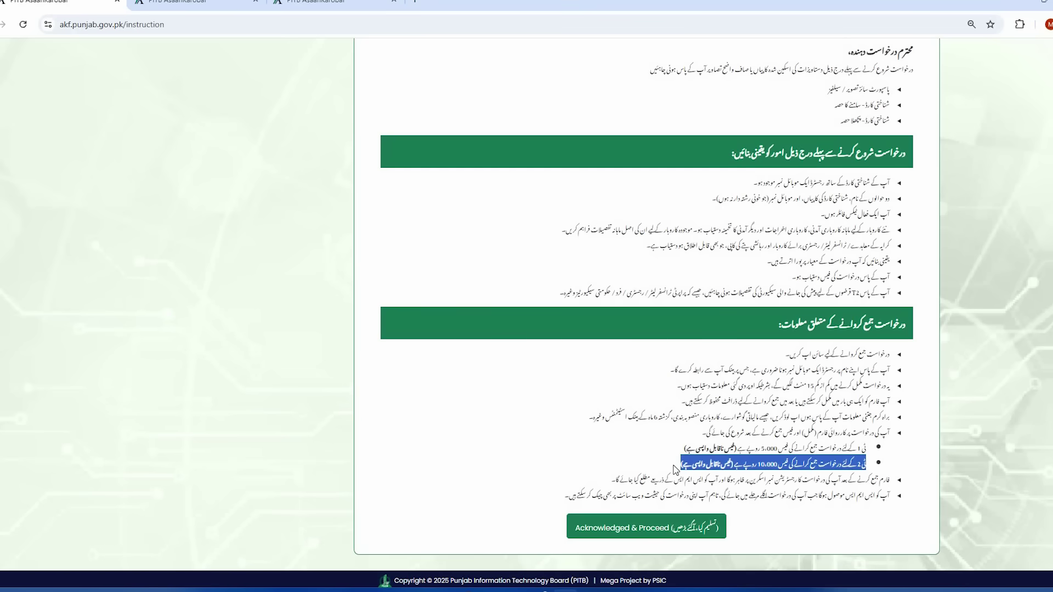
- Review the Urdu requirement lines, including T2 security, then acknowledge the instructions
scroll(842, 442, "up", 2)
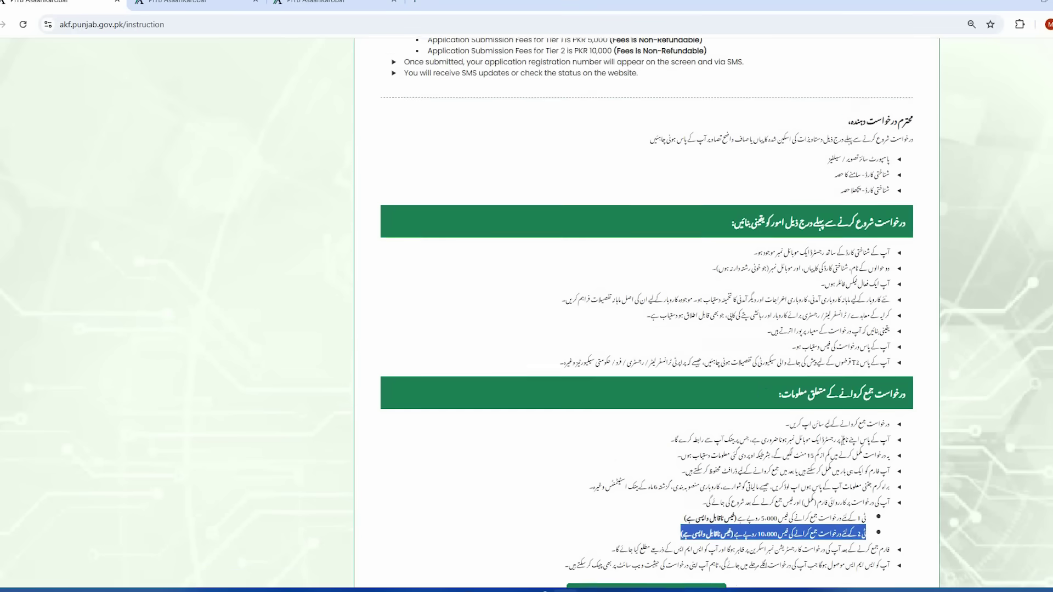
left_click(920, 328)
left_click_drag(894, 317, 716, 317)
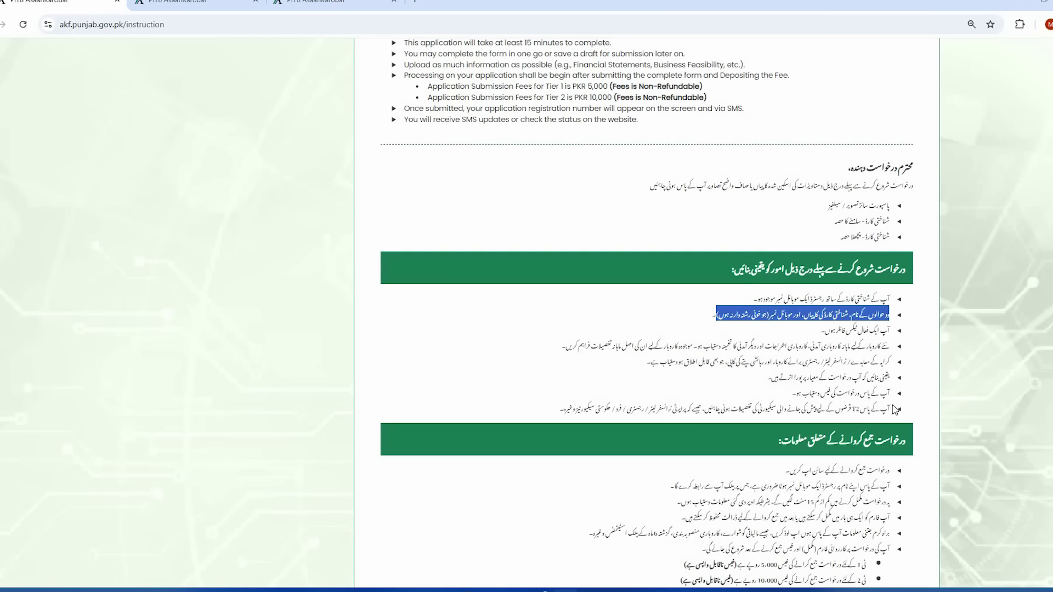
left_click_drag(891, 410, 562, 401)
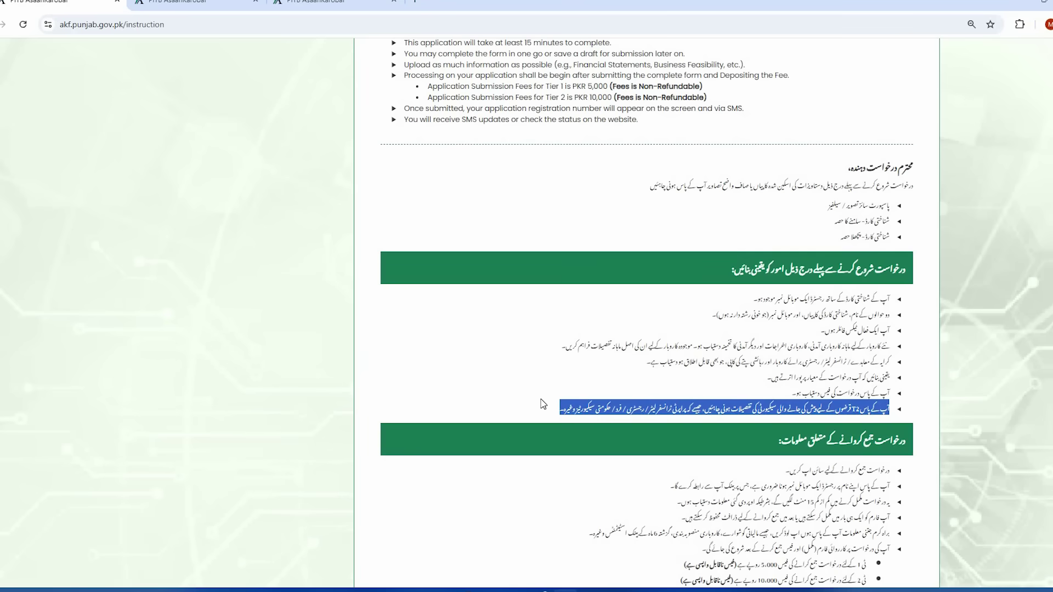
scroll(543, 404, "down", 1)
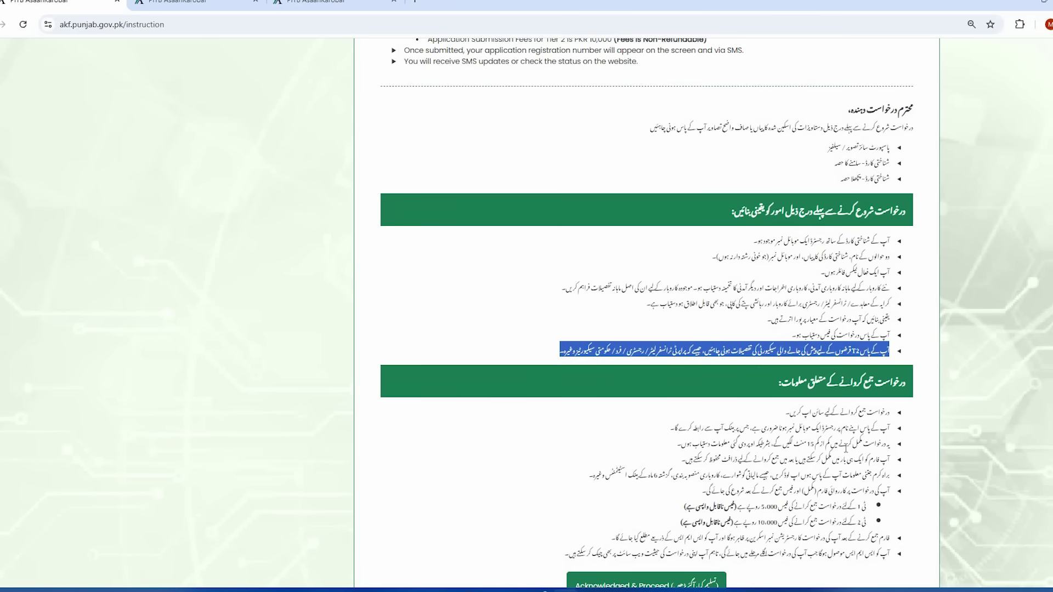
left_click(845, 427)
scroll(846, 426, "down", 1)
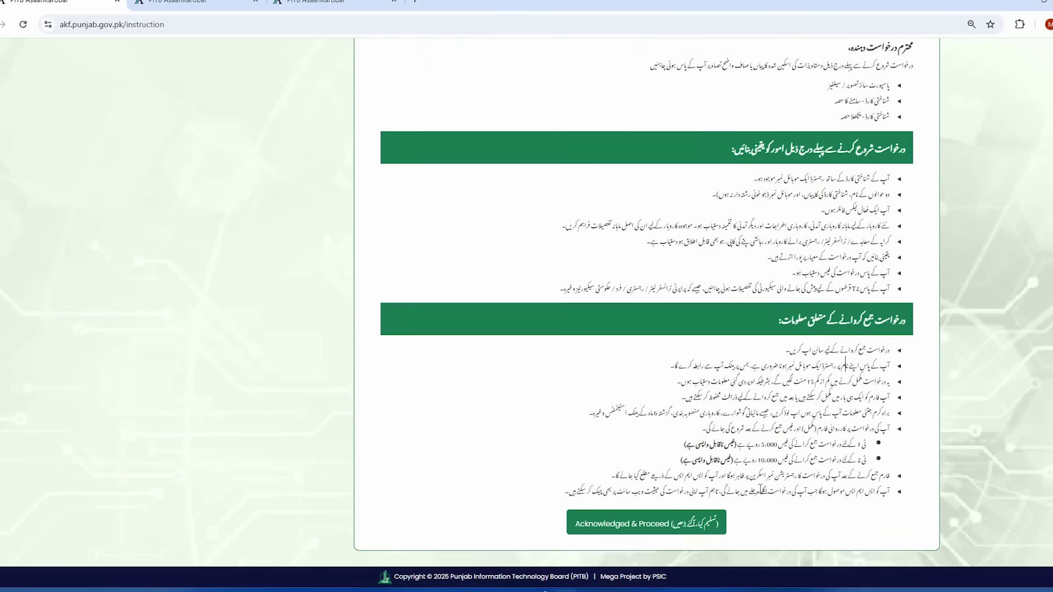
left_click(623, 540)
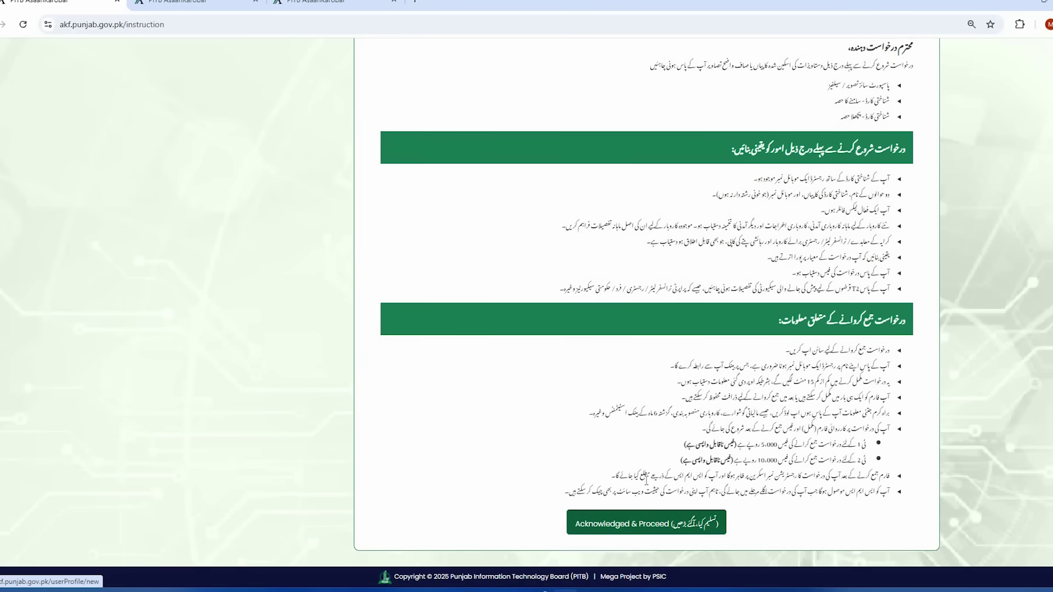
- Acknowledge and proceed to open the blank registration form
left_click(631, 527)
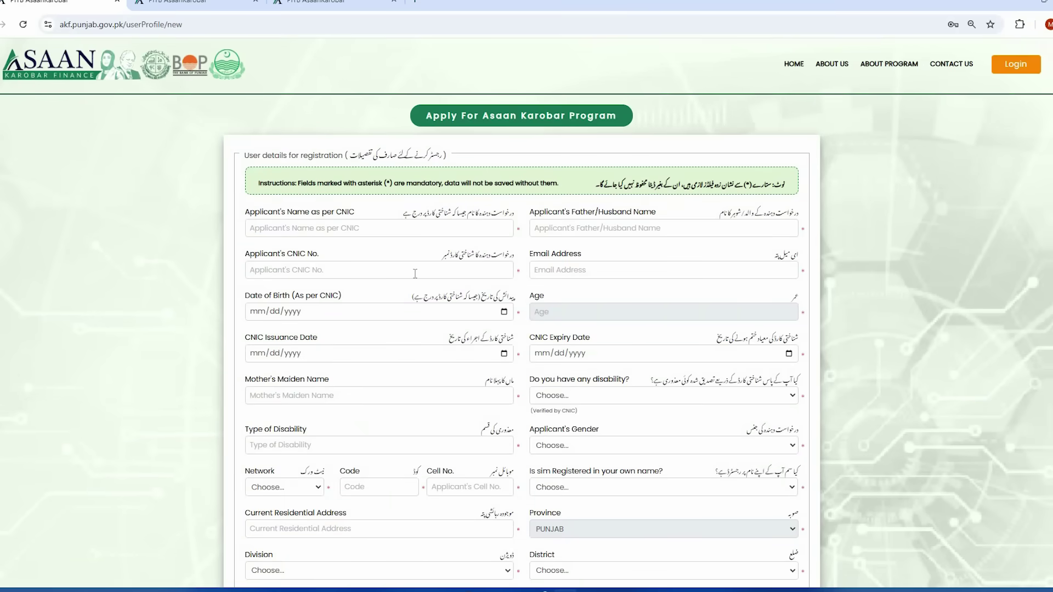
scroll(629, 351, "down", 4)
scroll(563, 393, "up", 4)
- Enter the applicant's name, father's name and CNIC number
left_click(370, 229)
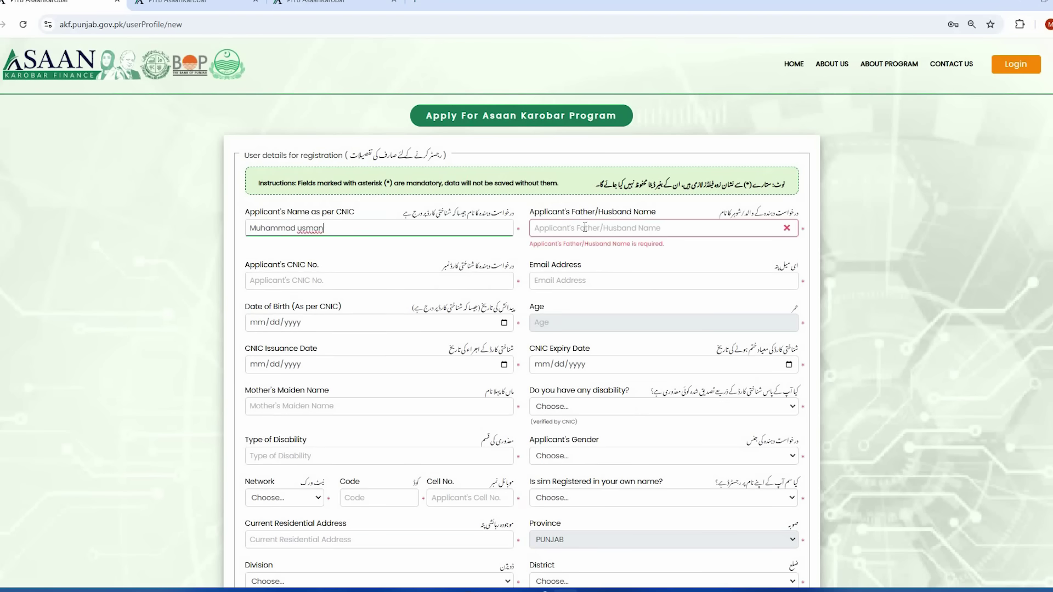
left_click(585, 227)
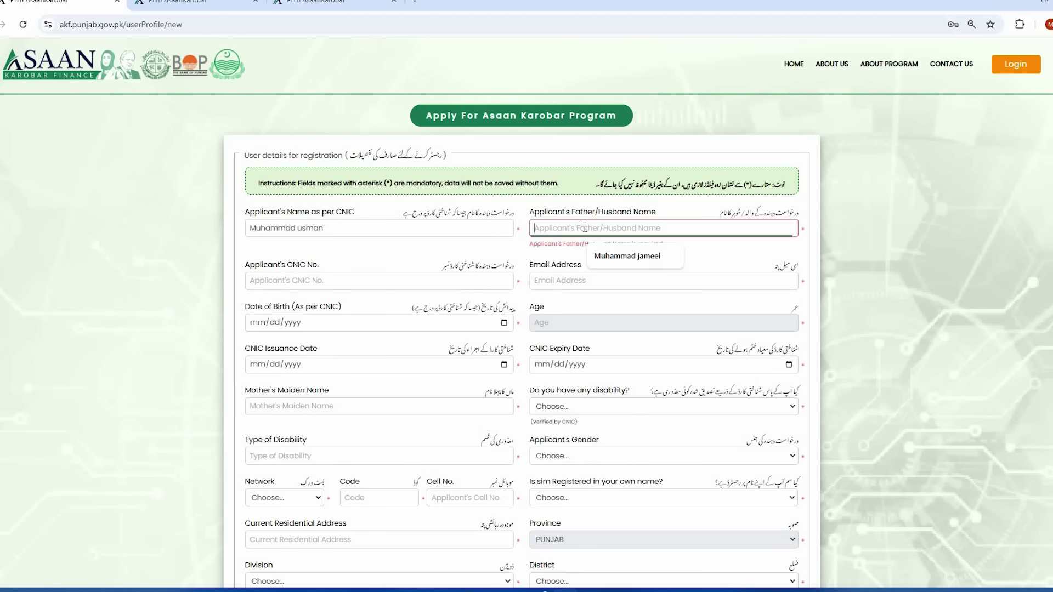
type("jameel")
left_click(351, 270)
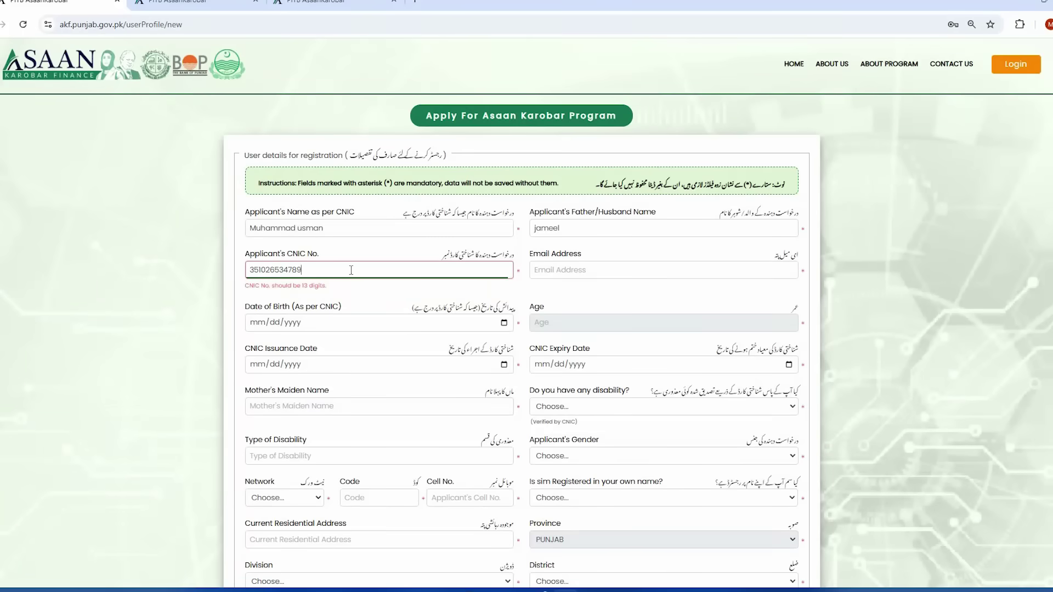
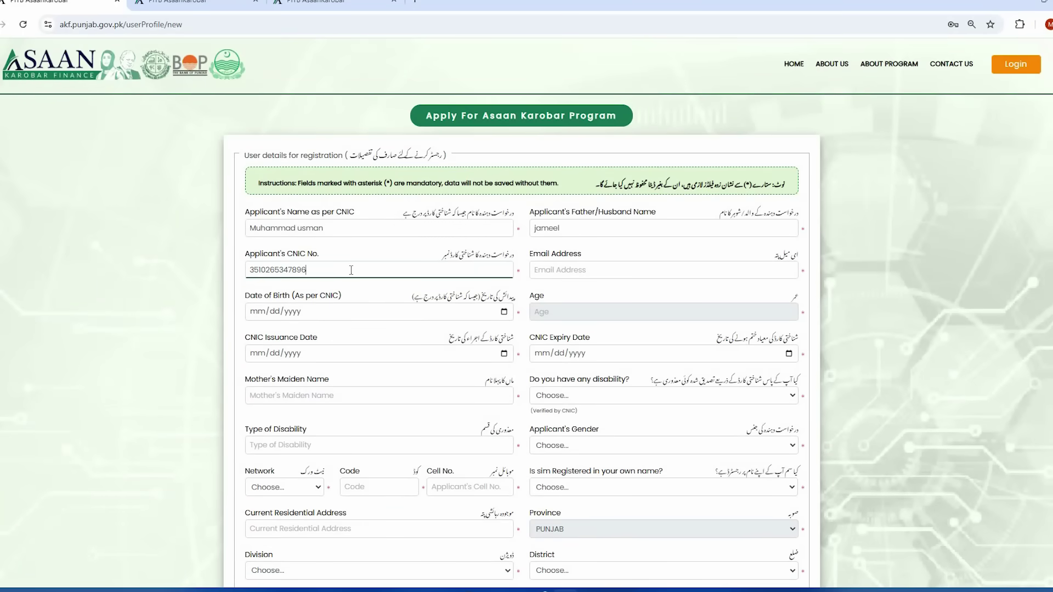
left_click(598, 270)
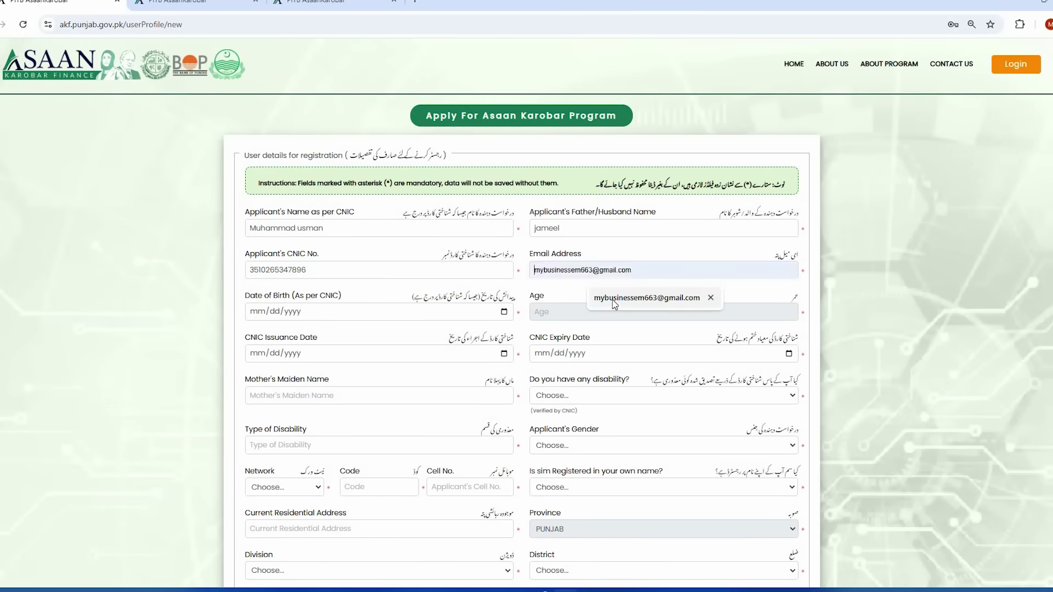
left_click(683, 300)
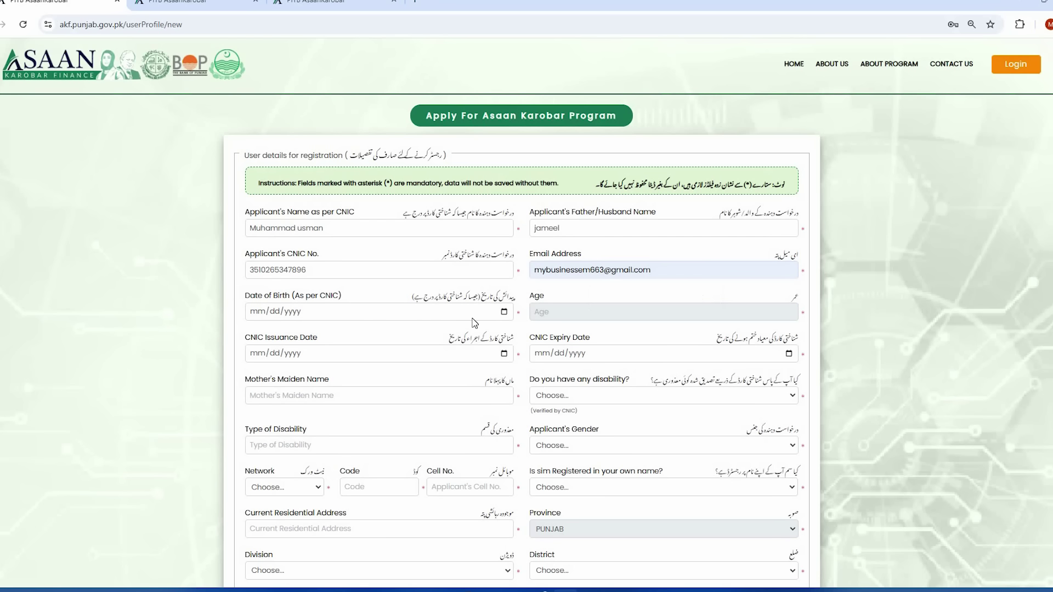
left_click(505, 312)
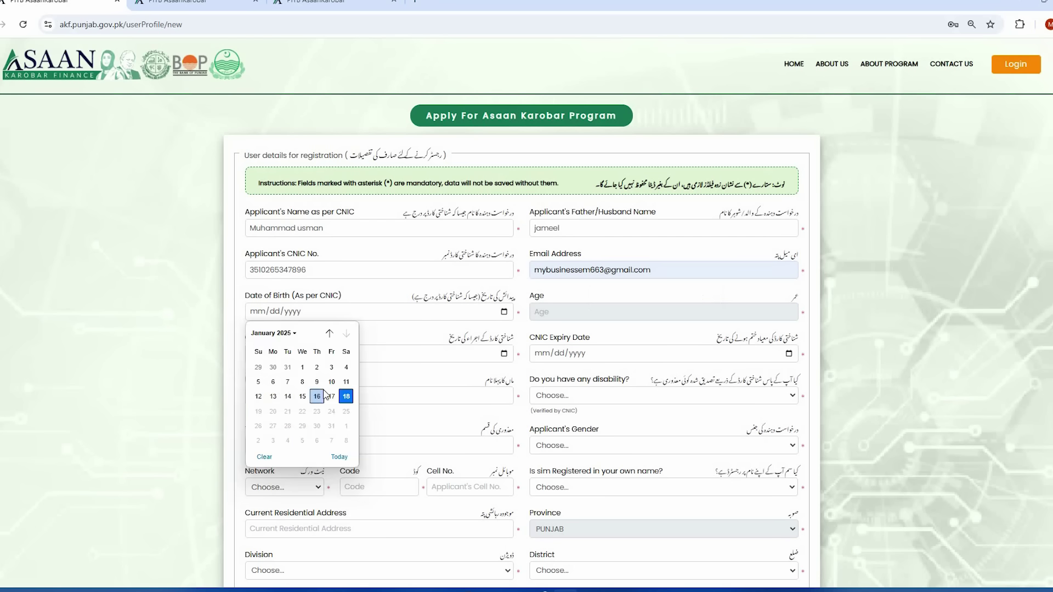
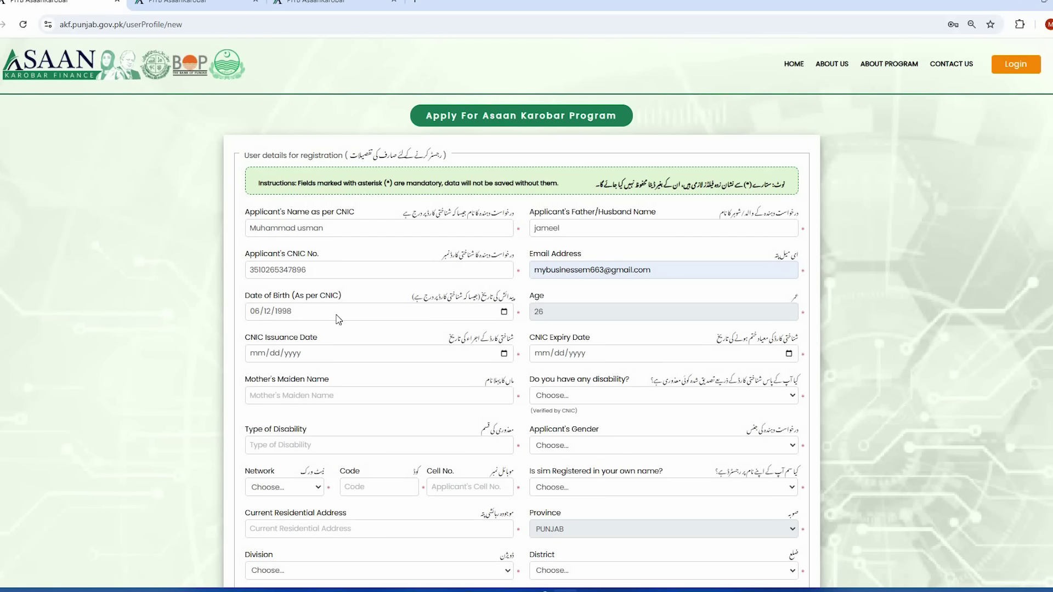
scroll(480, 358, "down", 1)
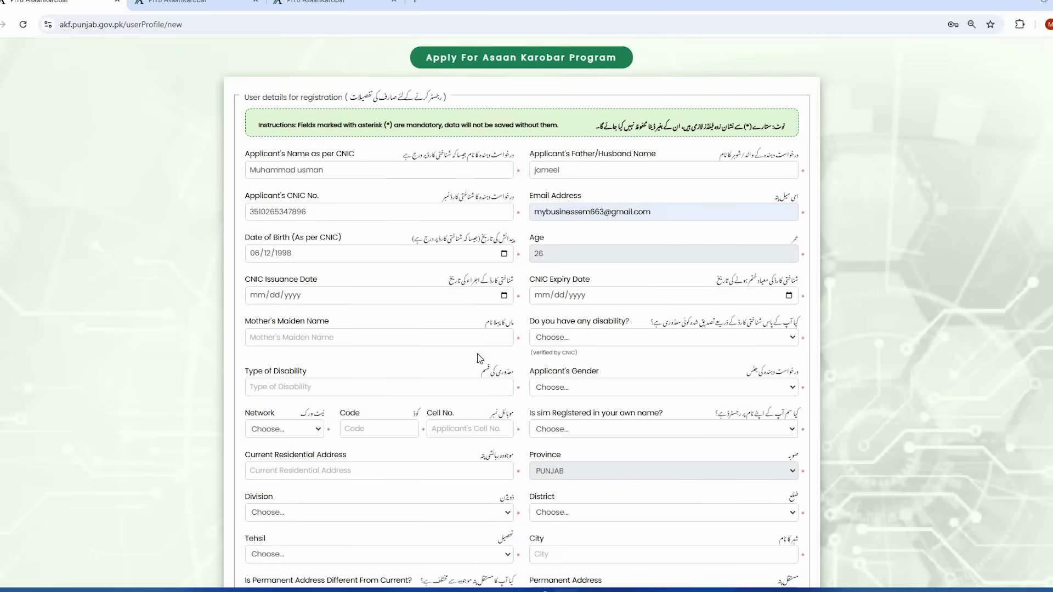
scroll(480, 358, "up", 1)
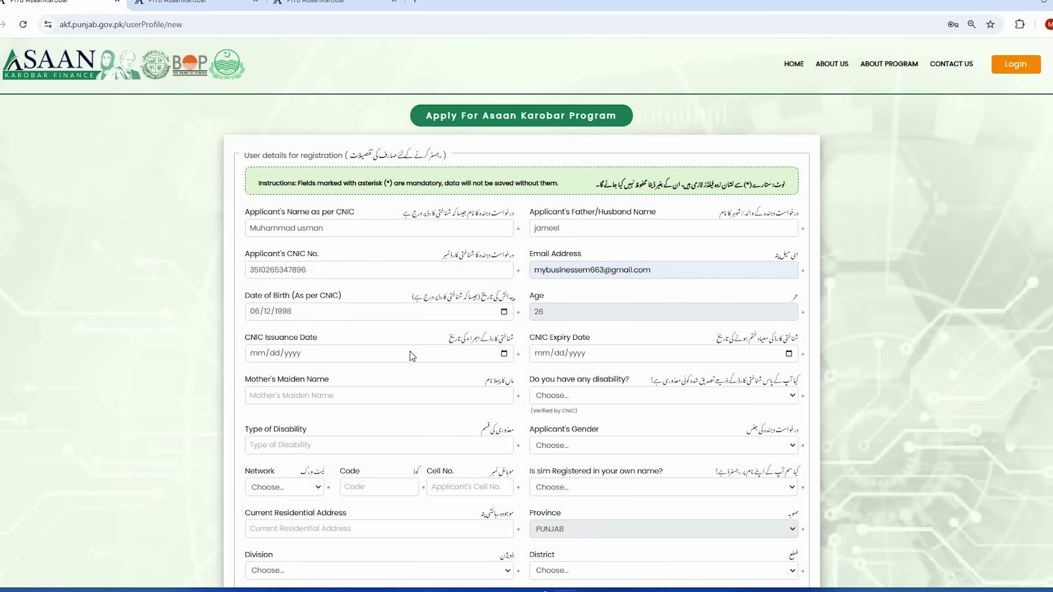
left_click(255, 354)
left_click(540, 353)
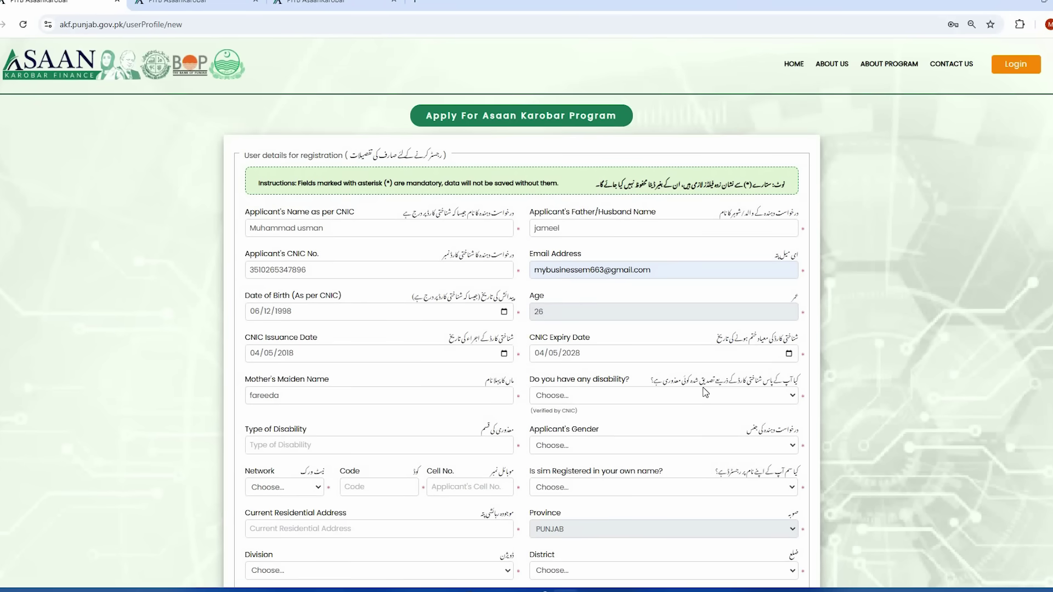
- Answer NO to 'Do you have any disability?' after briefly trying Yes
left_click(621, 397)
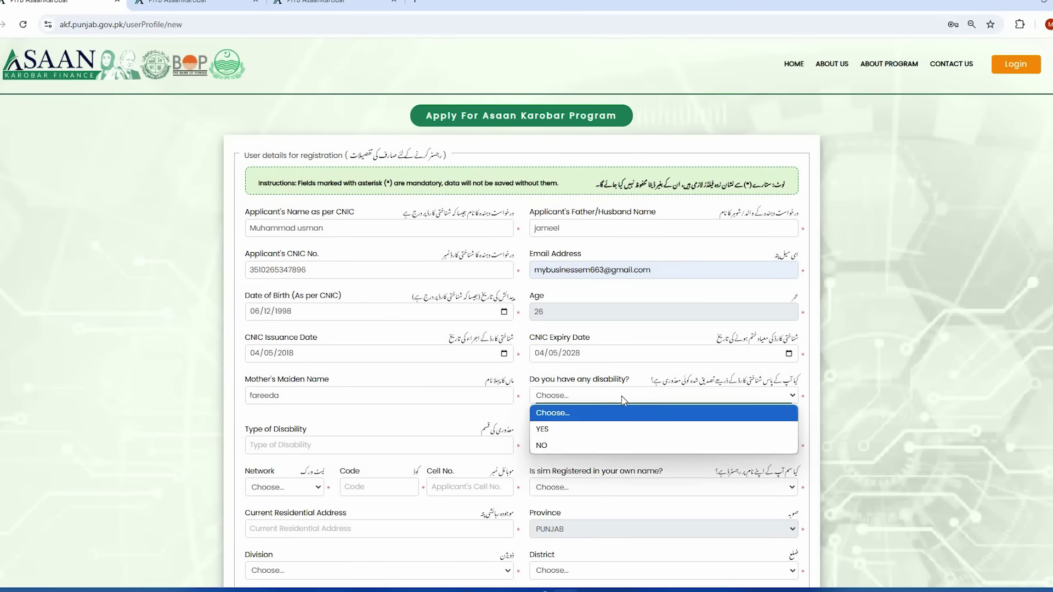
left_click(645, 379)
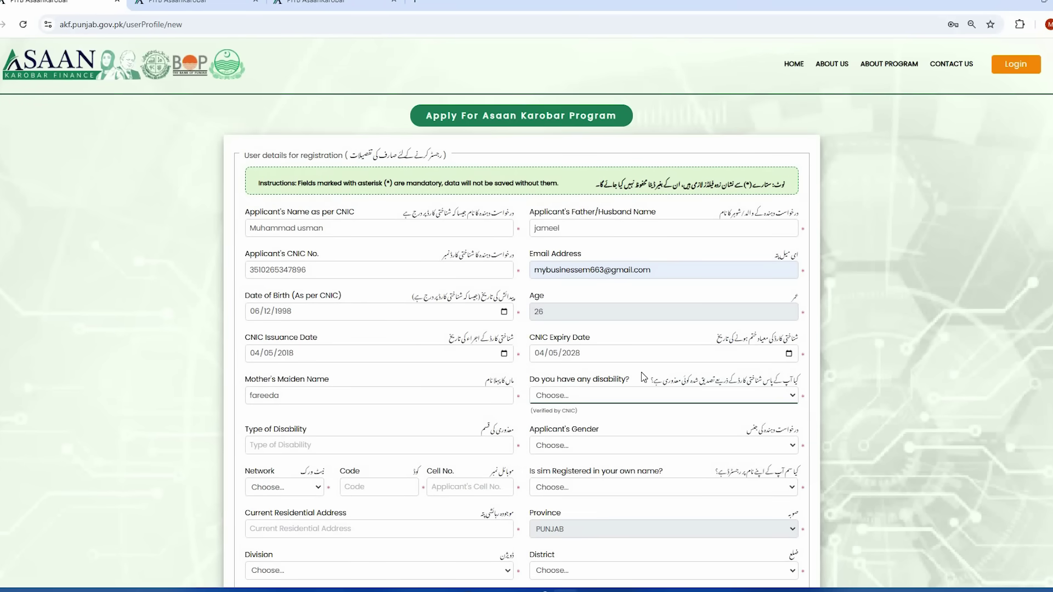
left_click(634, 400)
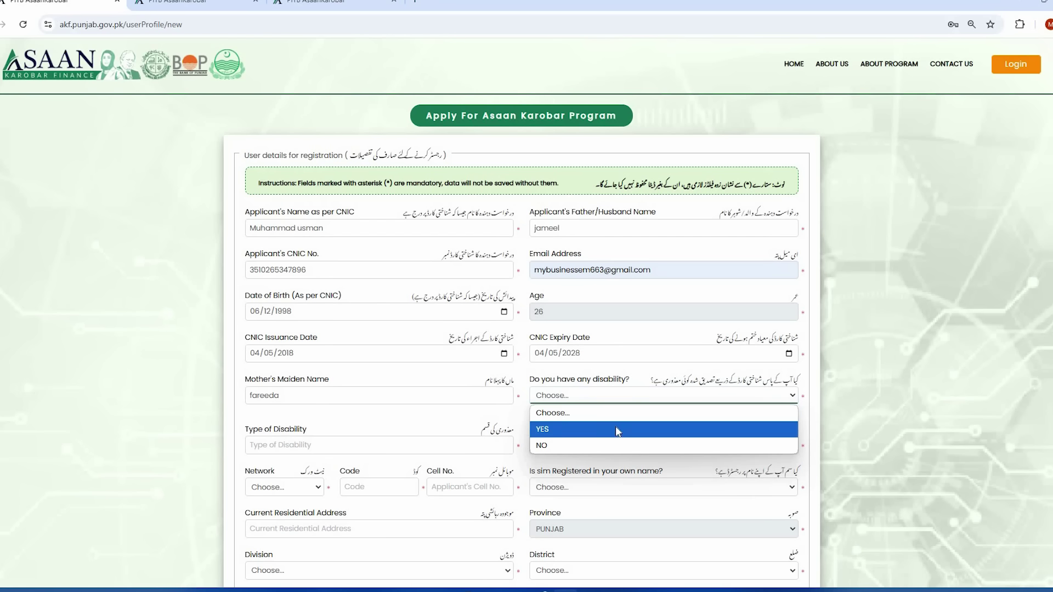
left_click(611, 443)
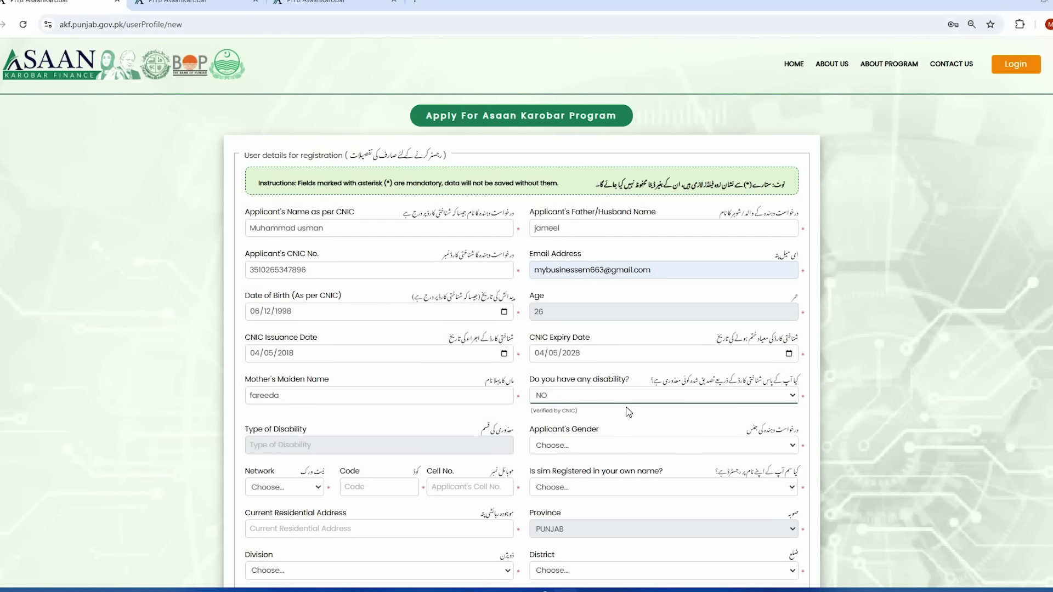
scroll(485, 390, "down", 1)
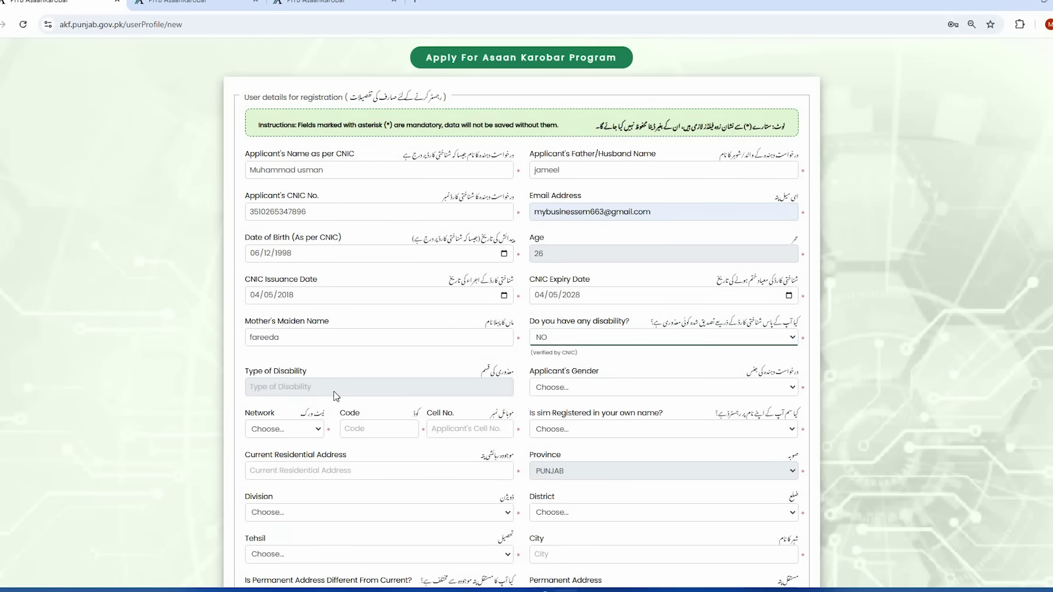
left_click(313, 390)
left_click(556, 342)
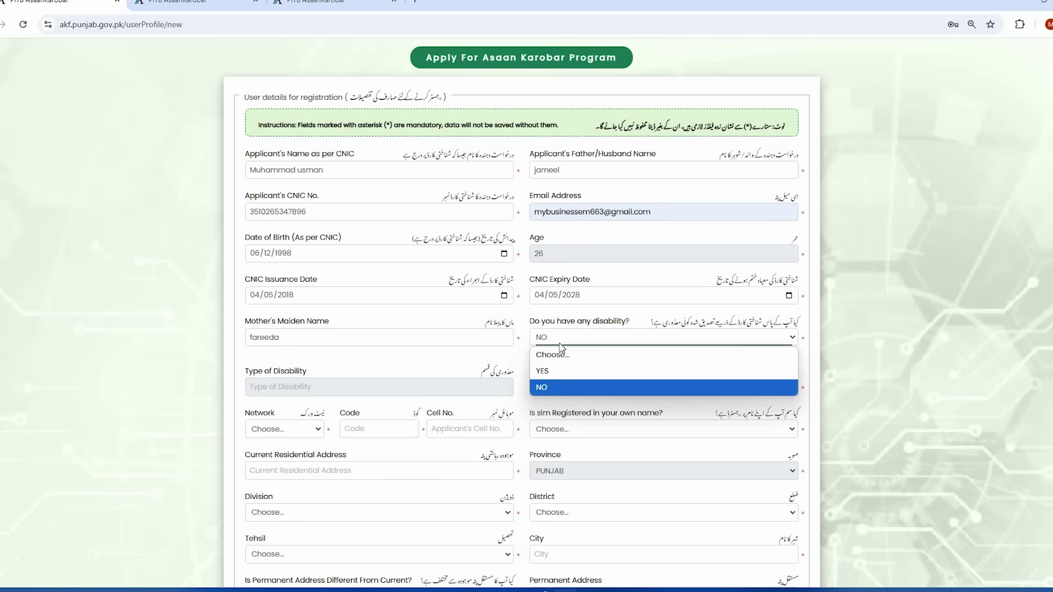
left_click(559, 372)
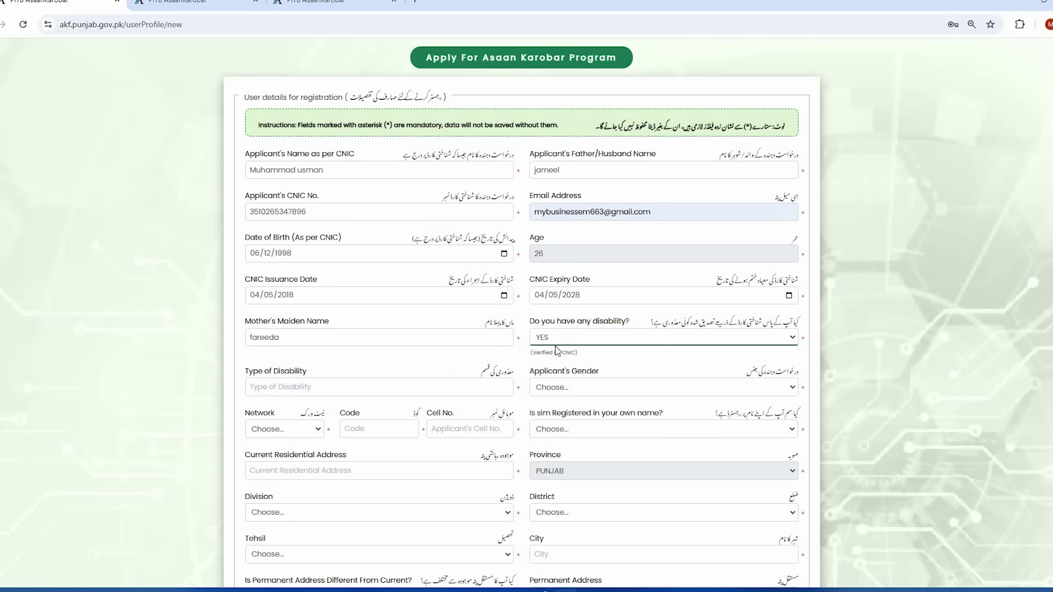
left_click(350, 390)
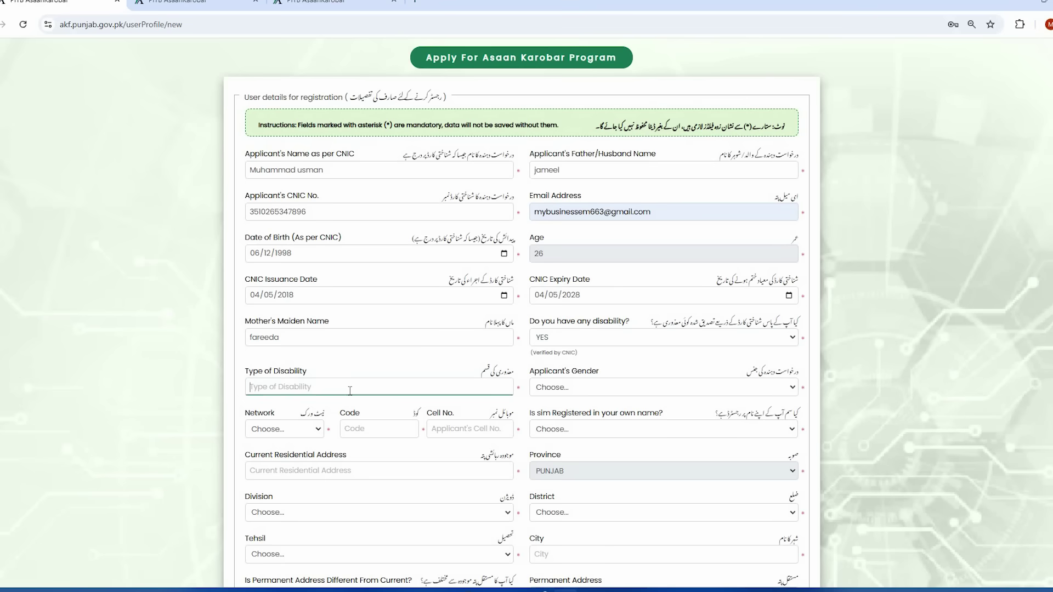
left_click(587, 342)
left_click(559, 383)
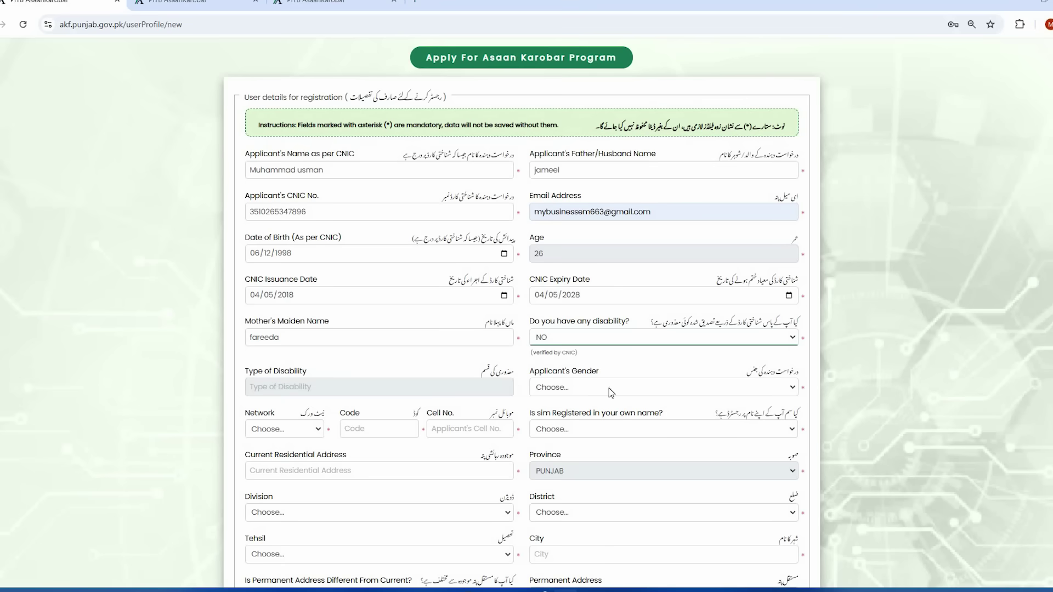
- Set the applicant's gender to Male
left_click(646, 394)
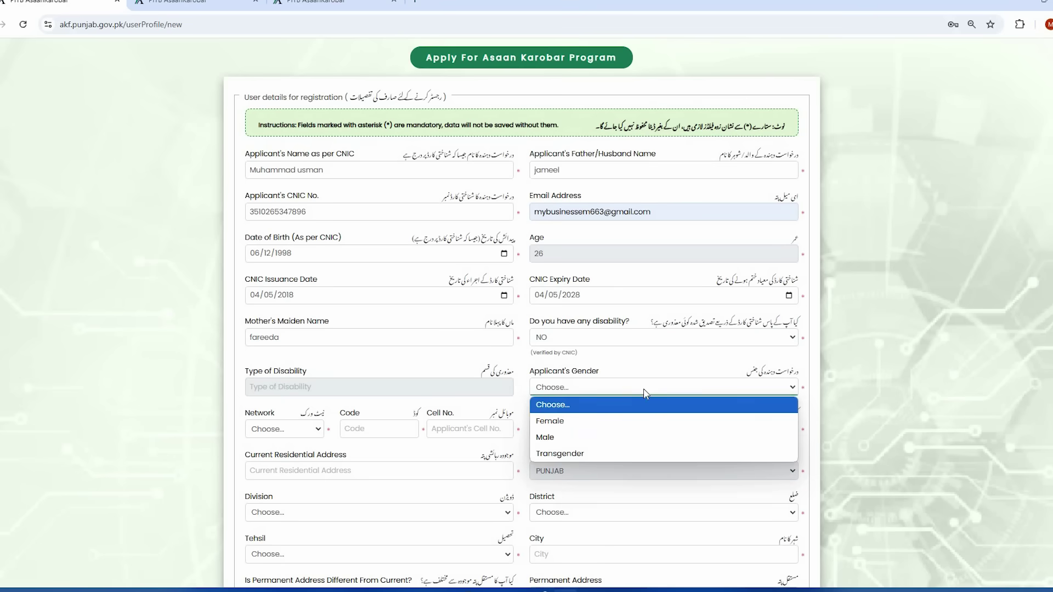
left_click(623, 437)
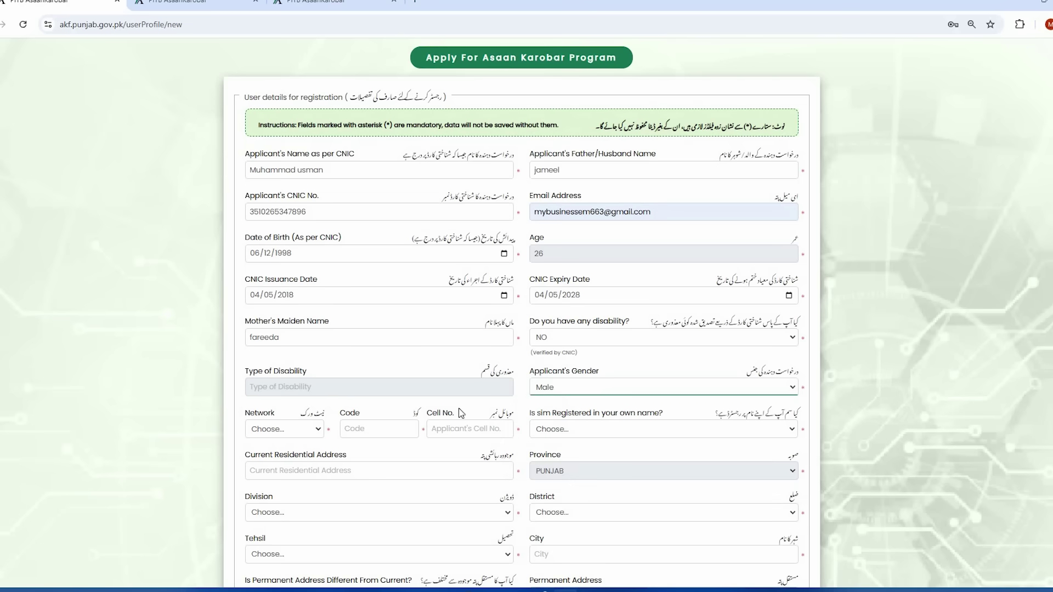
scroll(329, 400, "down", 1)
- Choose Mobilink, enter the network code and cell number, and answer YES to SIM in own name
scroll(285, 378, "down", 1)
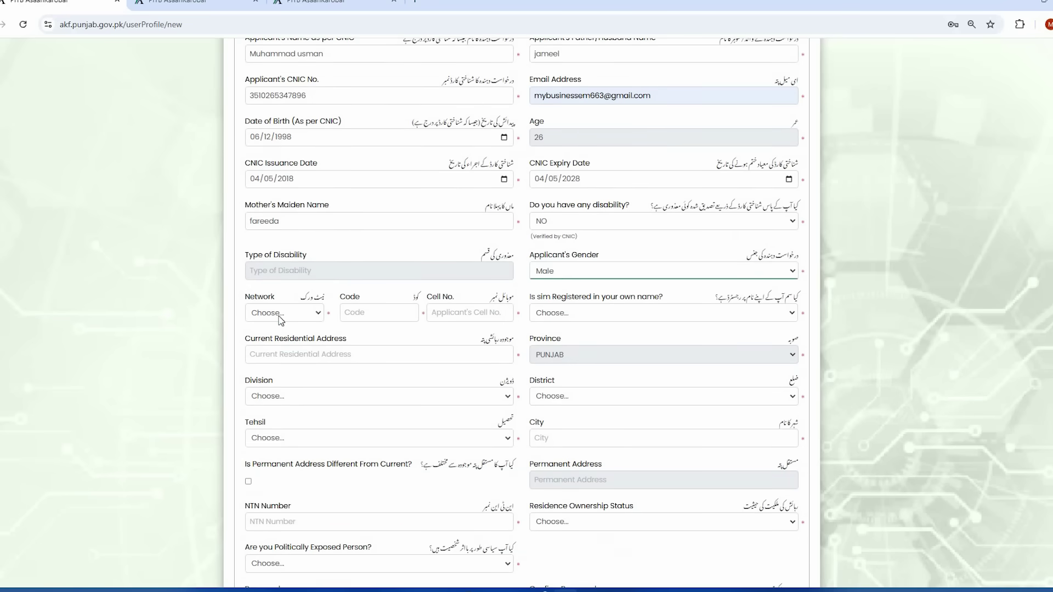
left_click(280, 317)
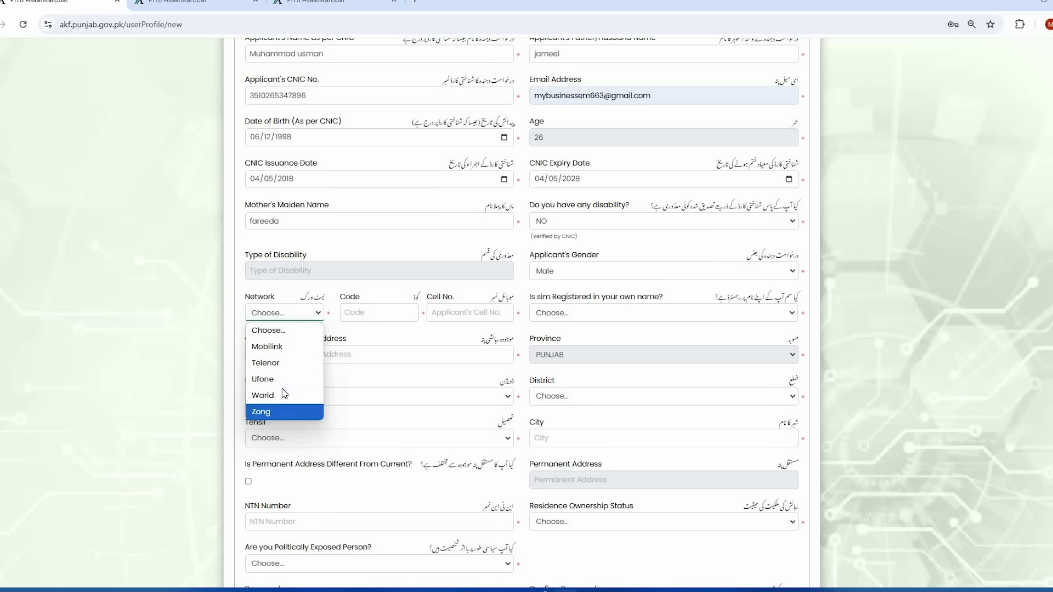
left_click(271, 346)
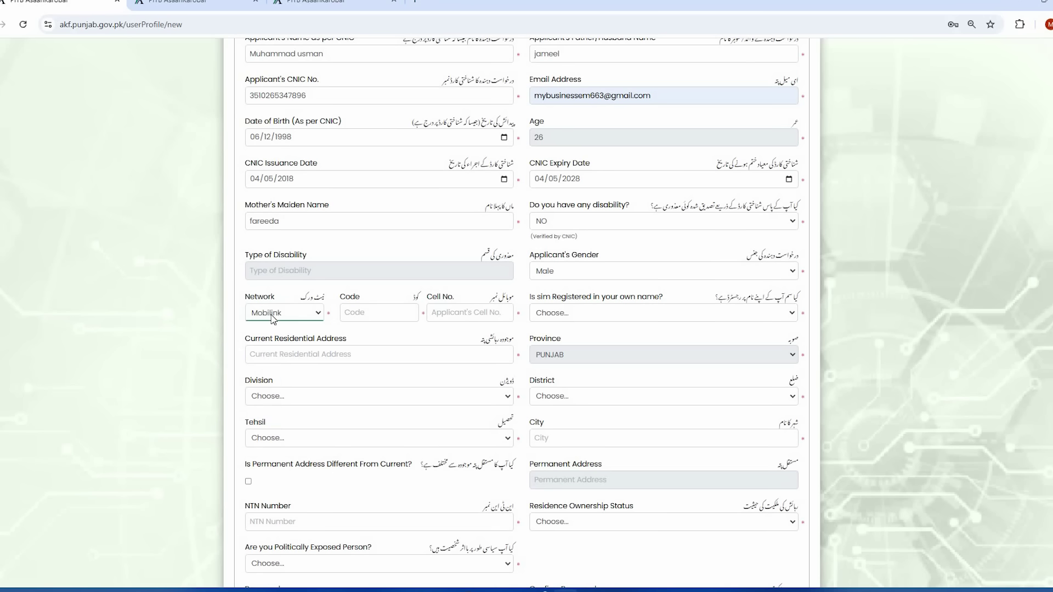
left_click(360, 314)
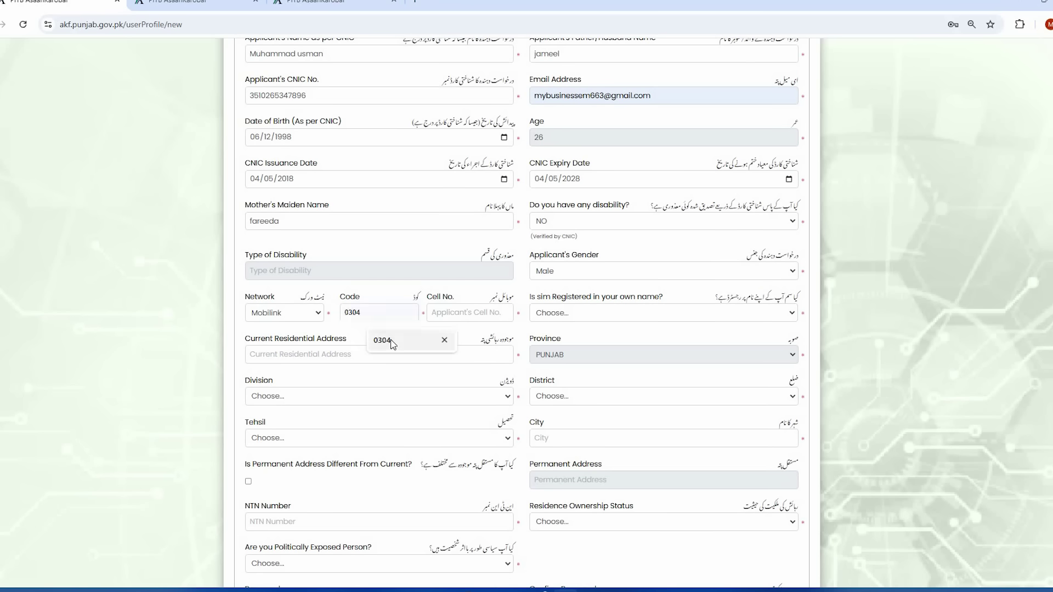
left_click(390, 341)
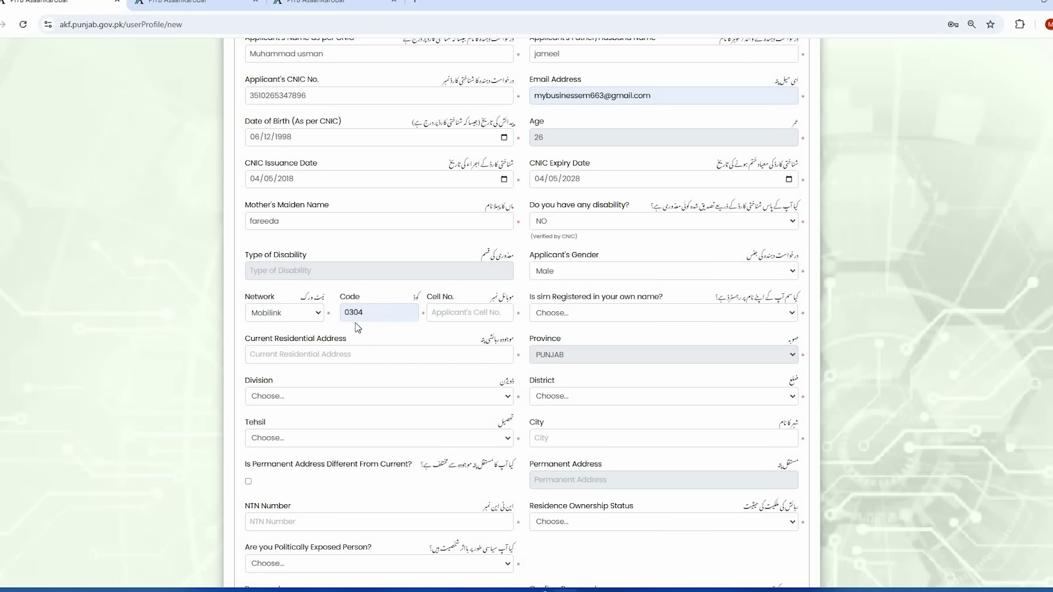
left_click(449, 311)
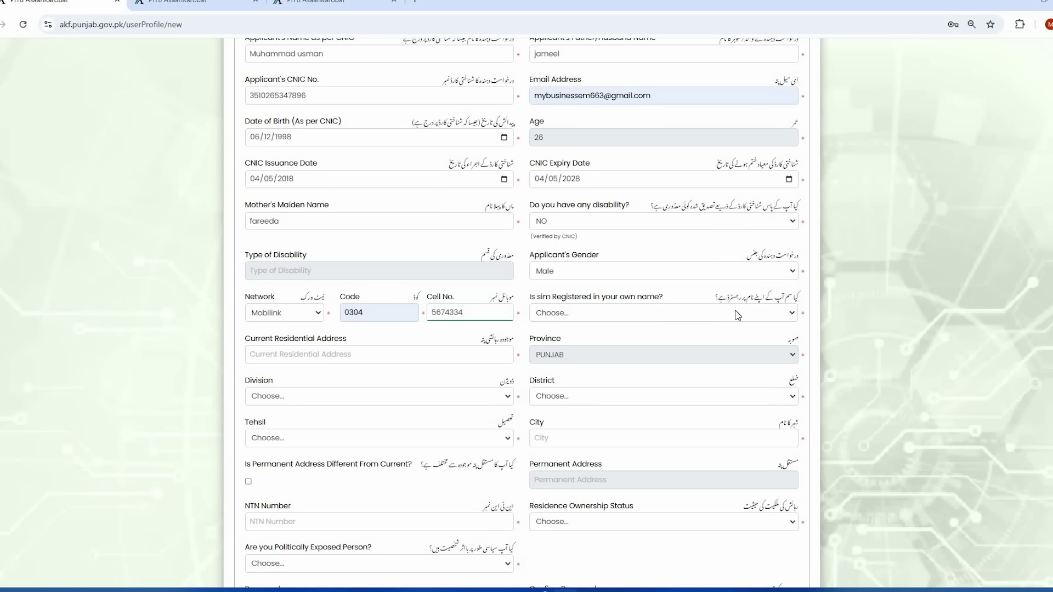
left_click(668, 317)
left_click(610, 346)
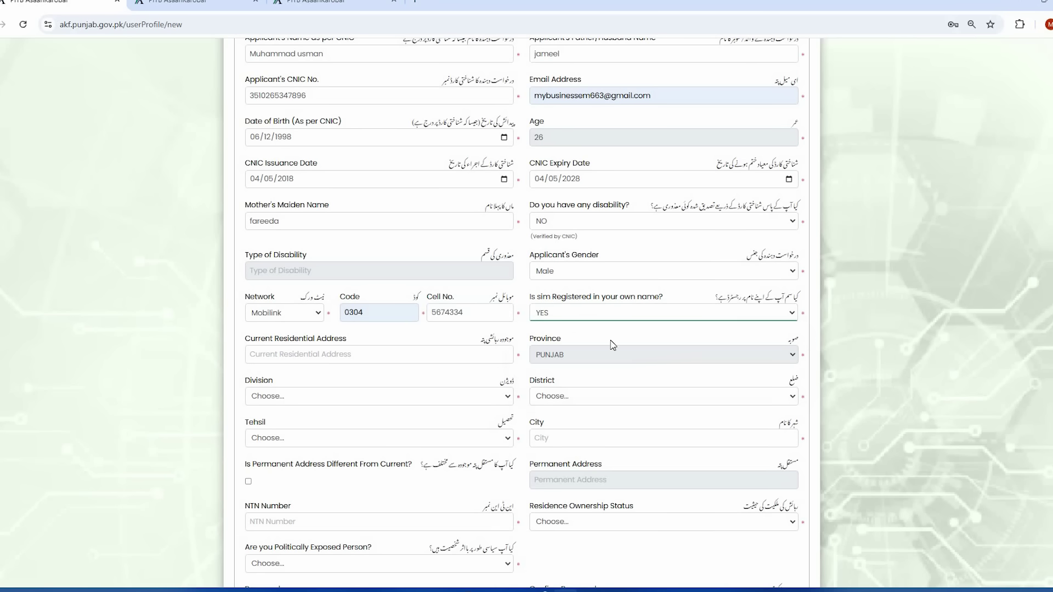
- Paste the suggested current residential address
scroll(384, 340, "down", 1)
left_click(435, 301)
type("Ichhra Lahore")
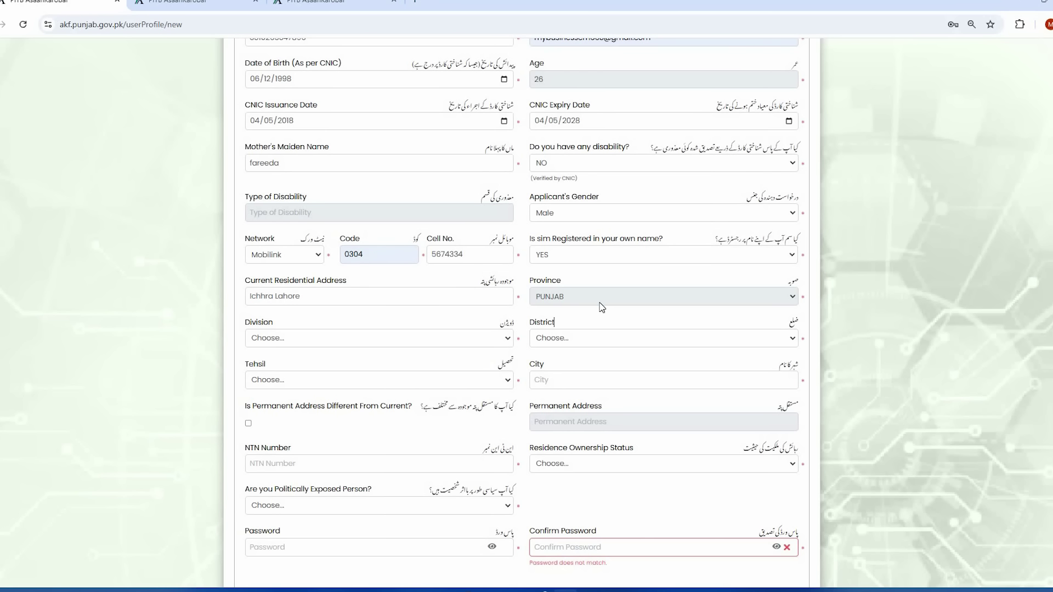
- Set Division and District to Lahore, Tehsil to Lahore Cantt, and City to Lahore
scroll(277, 282, "down", 1)
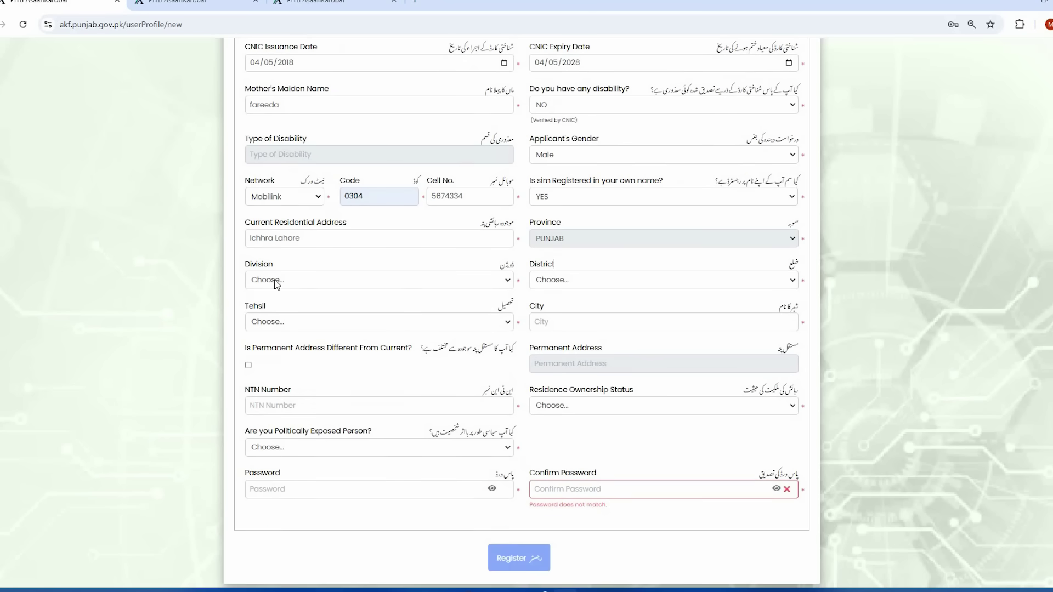
left_click(283, 282)
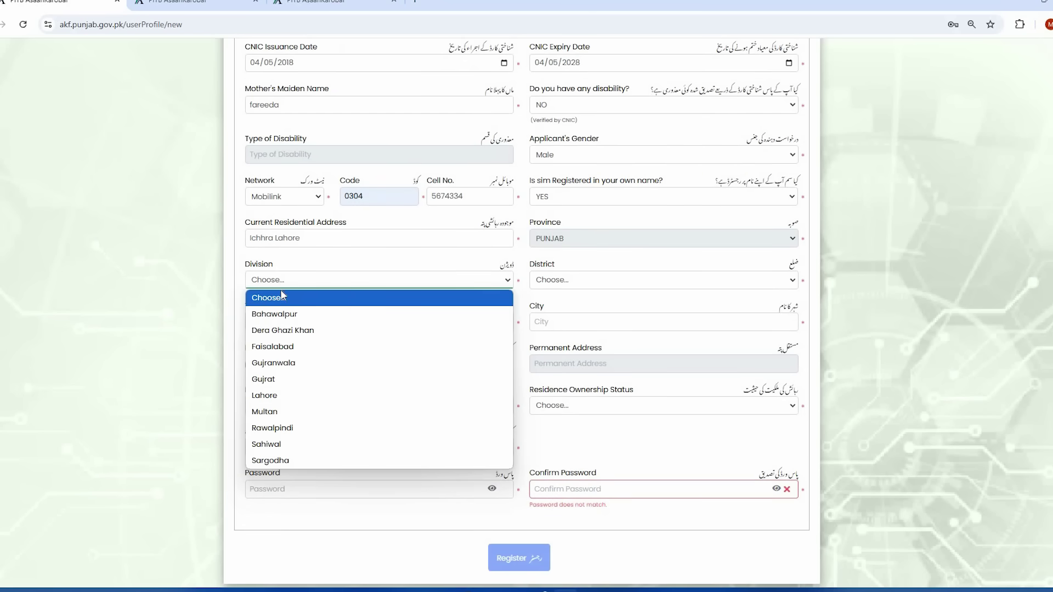
left_click(289, 396)
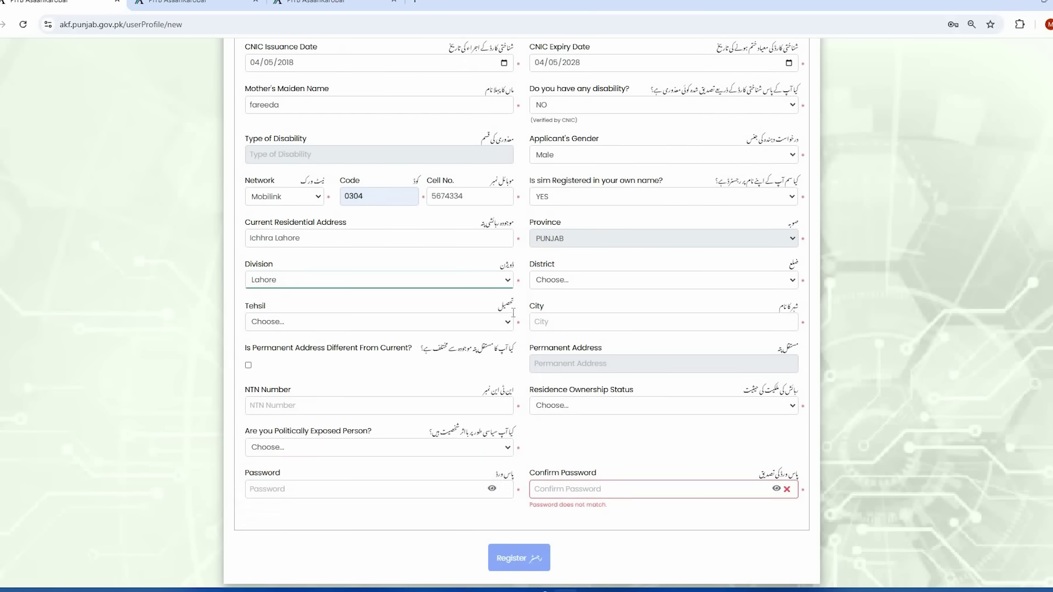
left_click(581, 282)
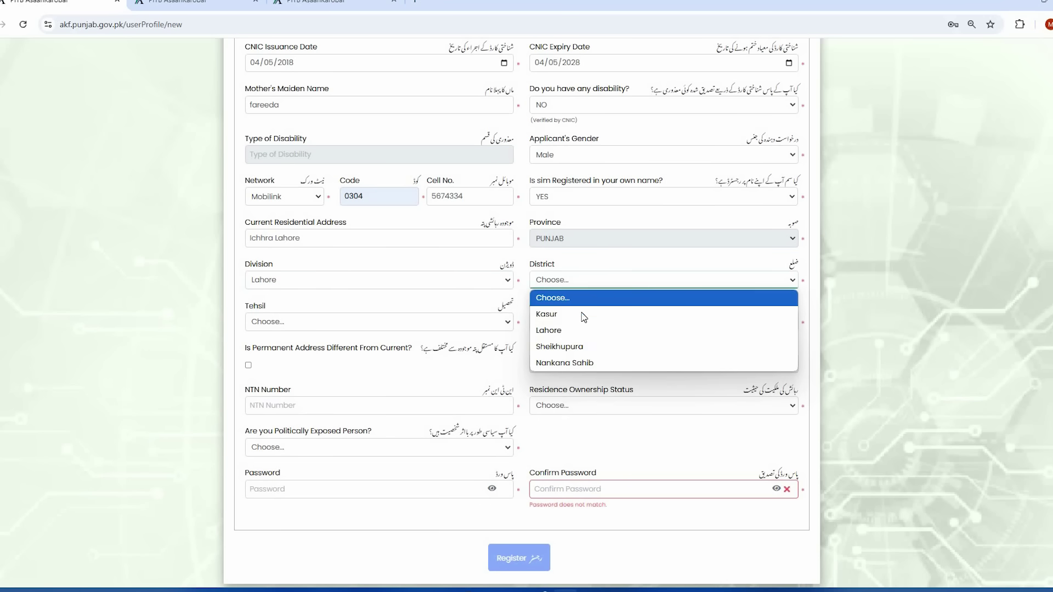
left_click(585, 331)
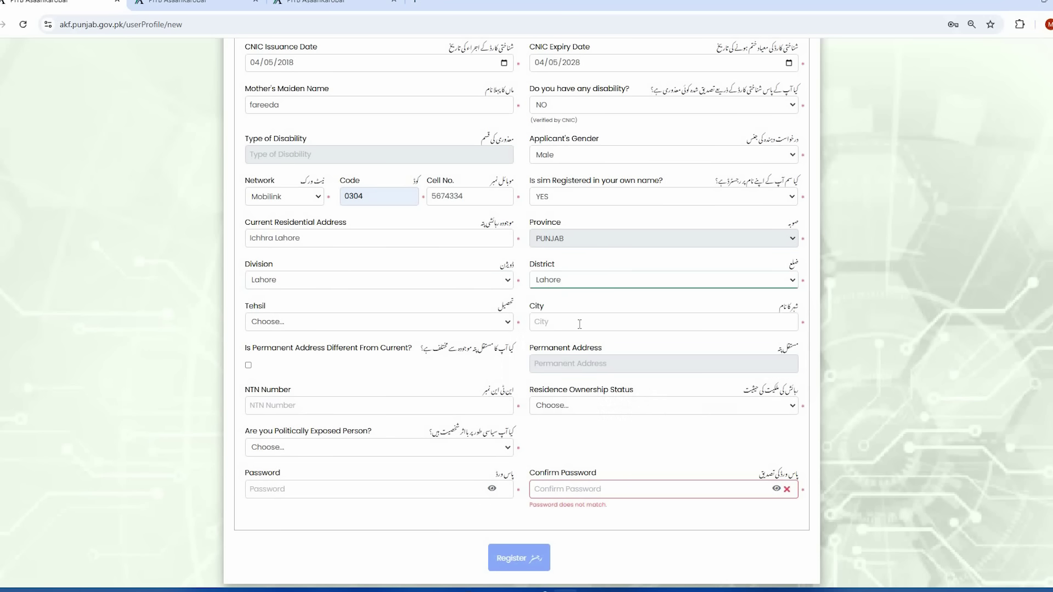
left_click(328, 329)
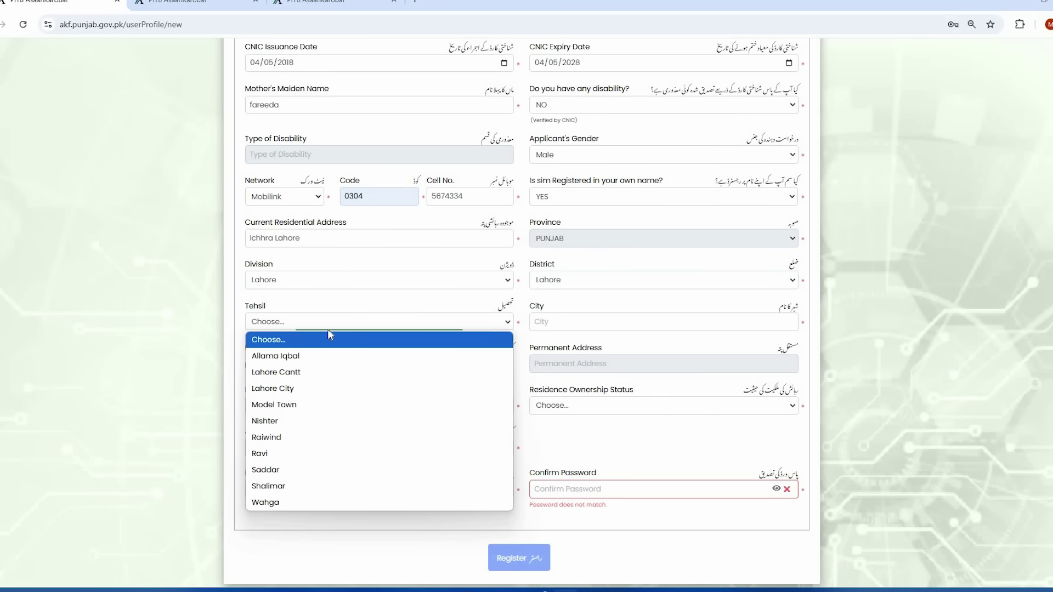
left_click(307, 373)
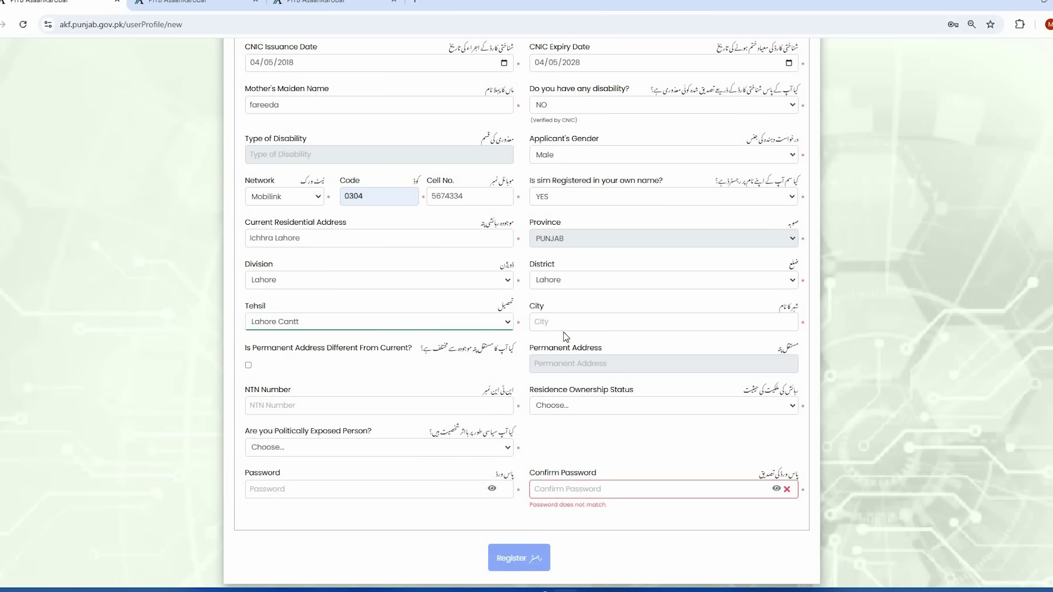
left_click(581, 322)
left_click(581, 322)
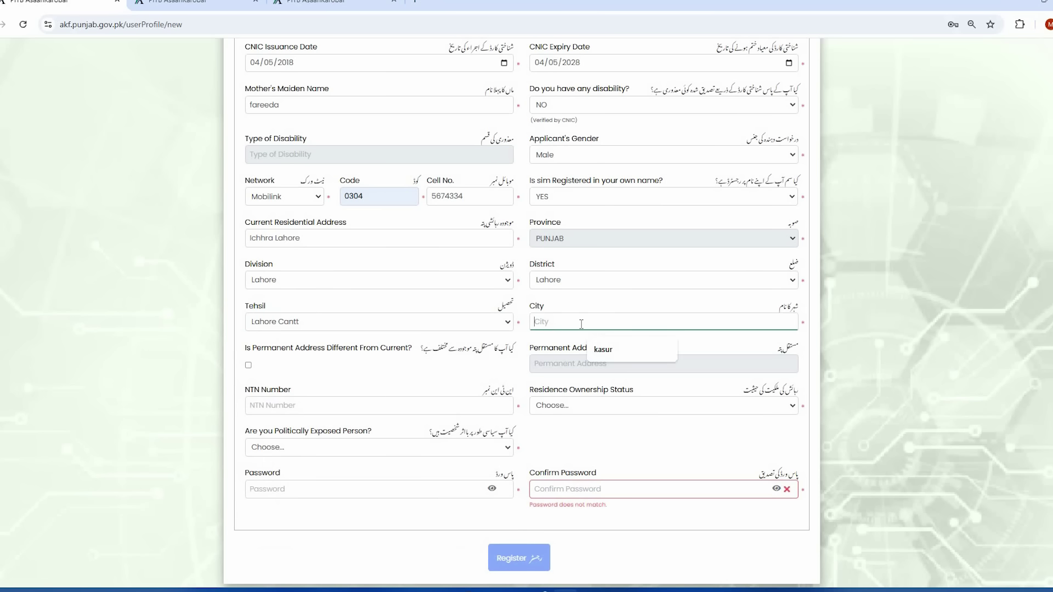
type("Lahore")
scroll(581, 323, "down", 1)
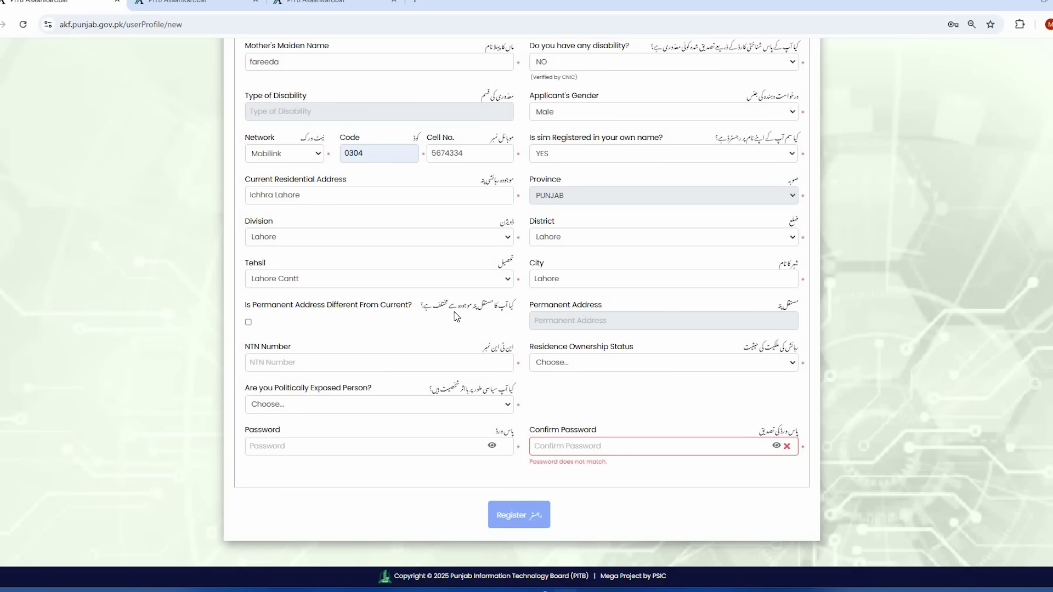
- Leave 'Permanent Address Different' unchecked so the permanent address matches the current one
left_click(248, 324)
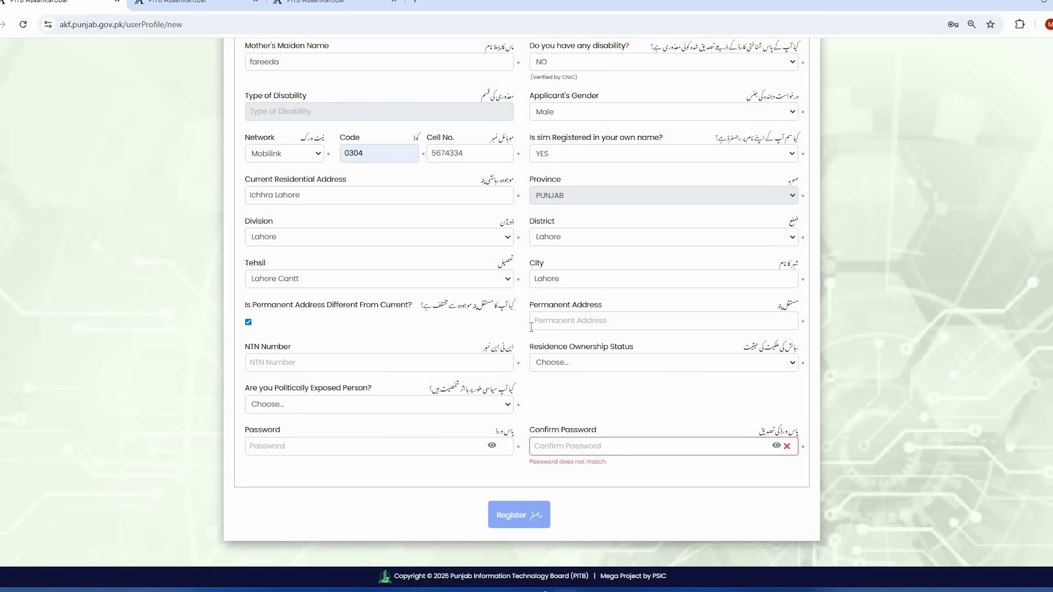
left_click(248, 324)
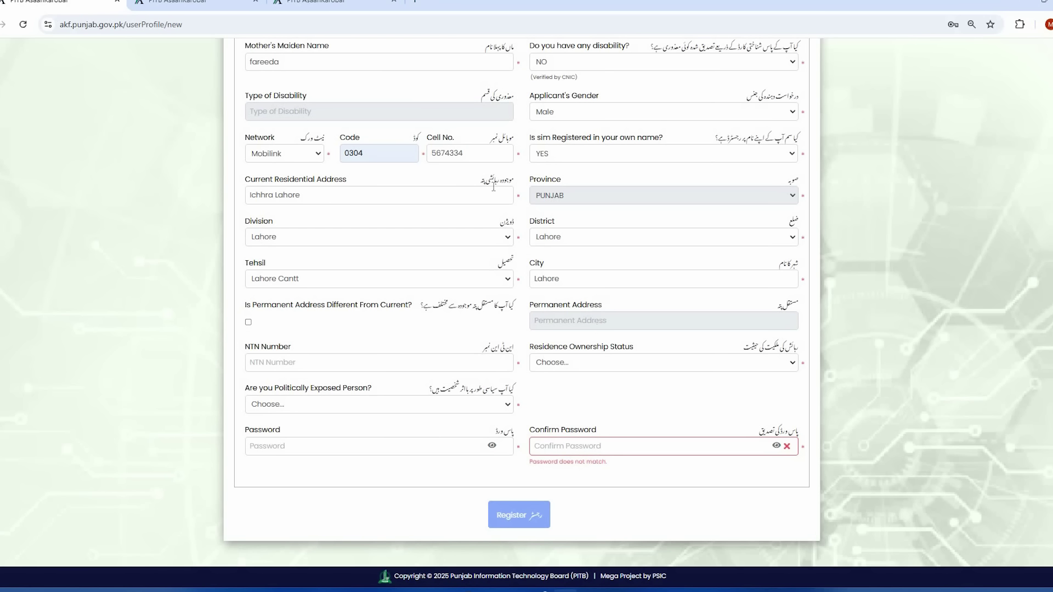
left_click_drag(245, 182, 371, 185)
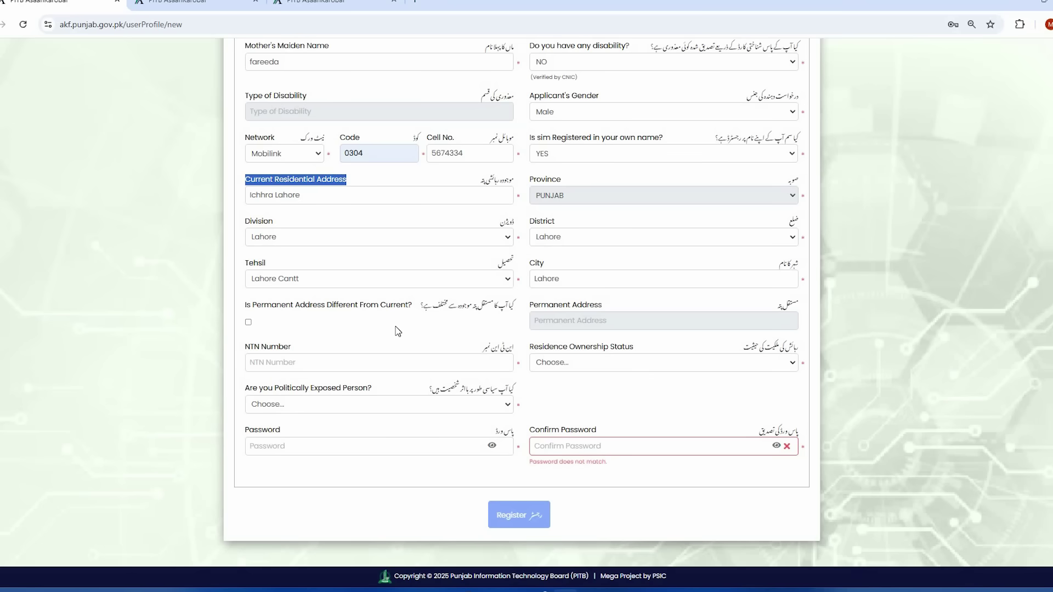
left_click(248, 323)
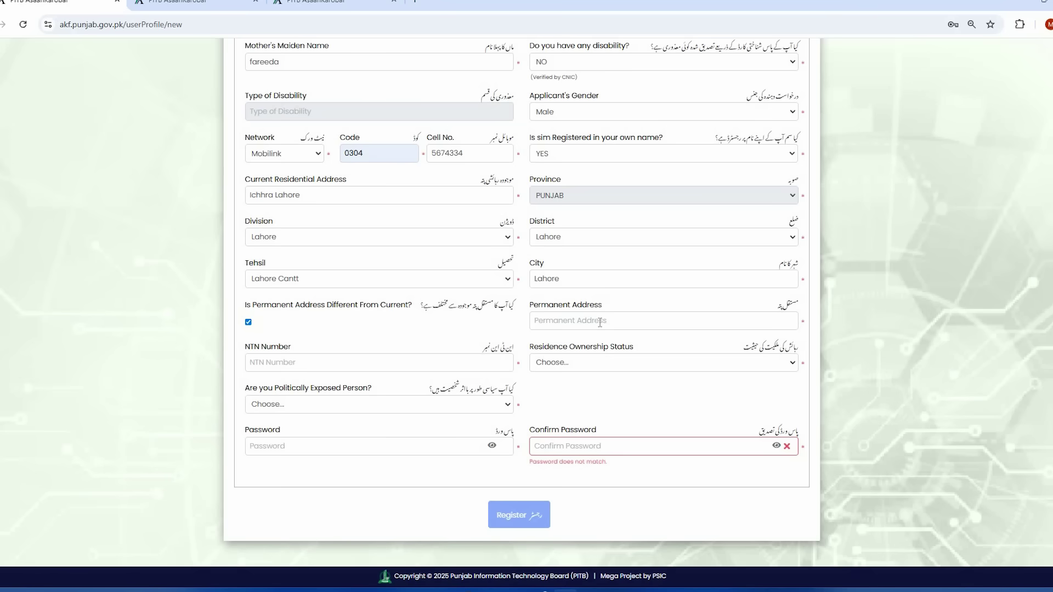
left_click(600, 323)
left_click(249, 324)
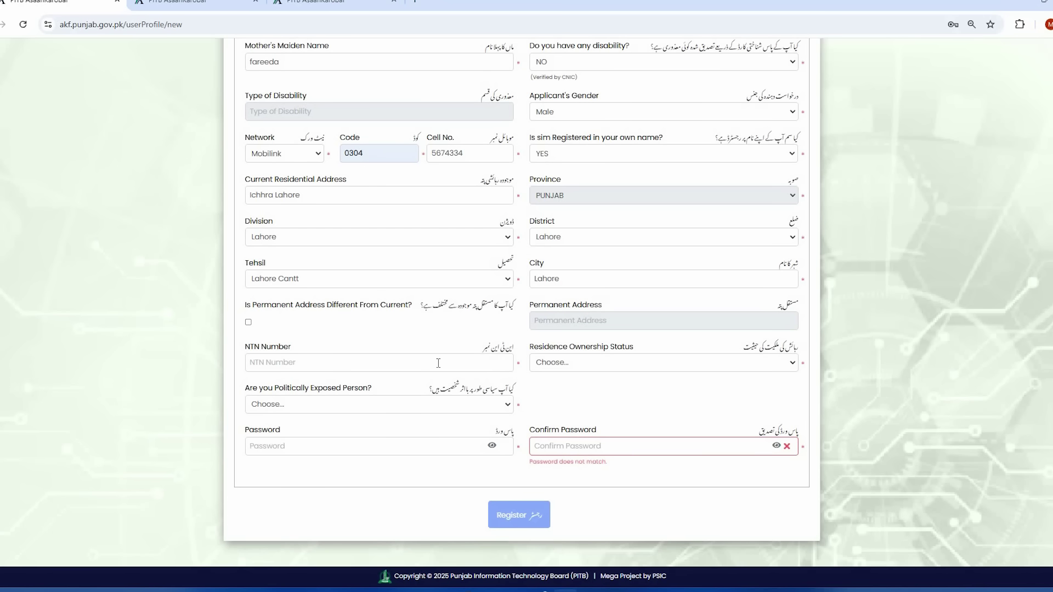
- Fill the NTN number from the autofill suggestion
left_click(439, 363)
left_click(404, 341)
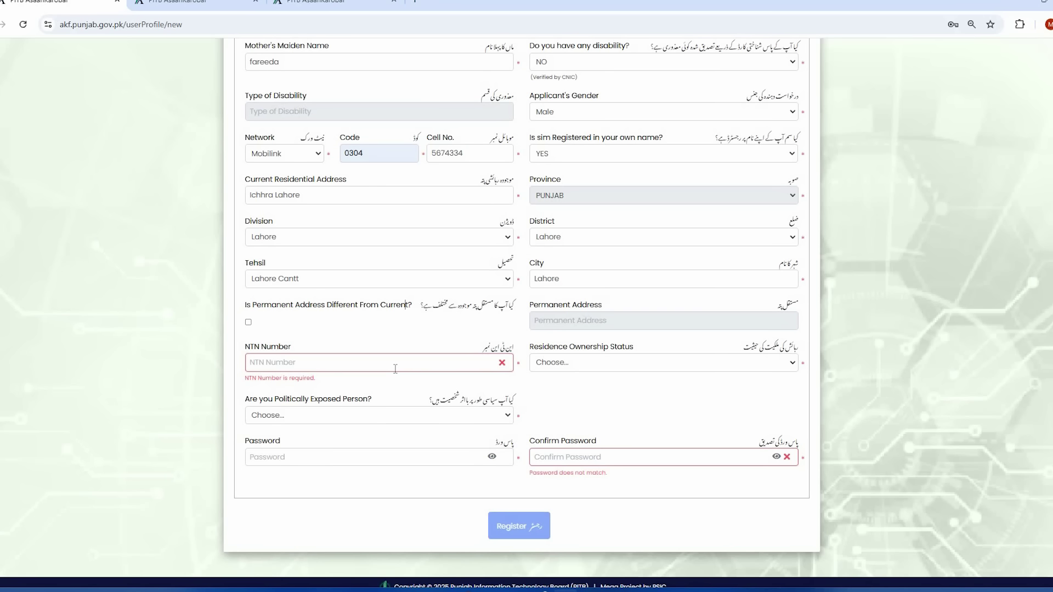
left_click(395, 368)
key("ctrl+v")
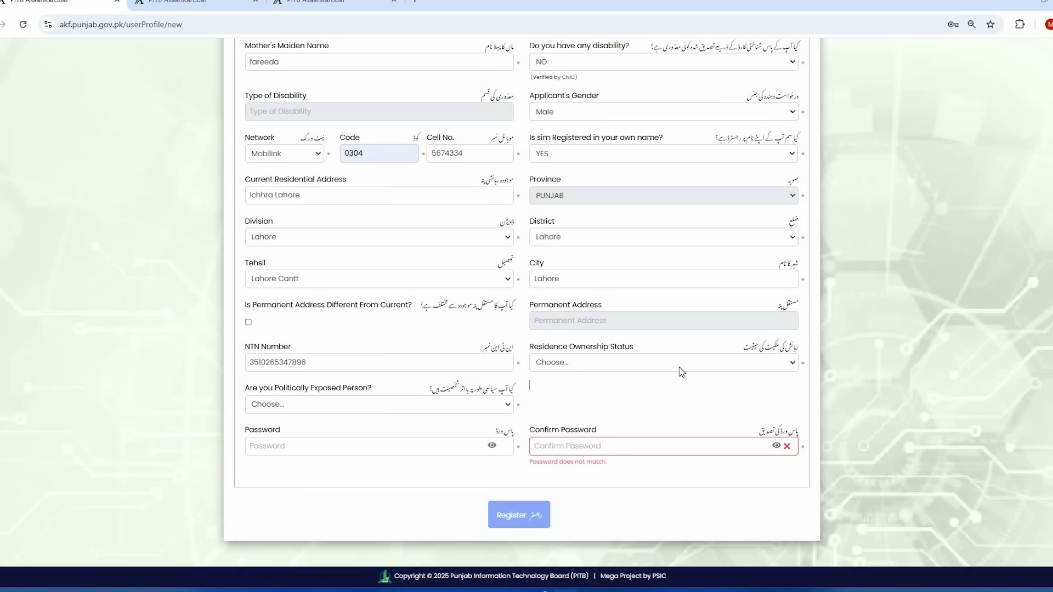
- Set residence ownership to Owned in Personal Name, answer NO to politically exposed person, and register
left_click(762, 368)
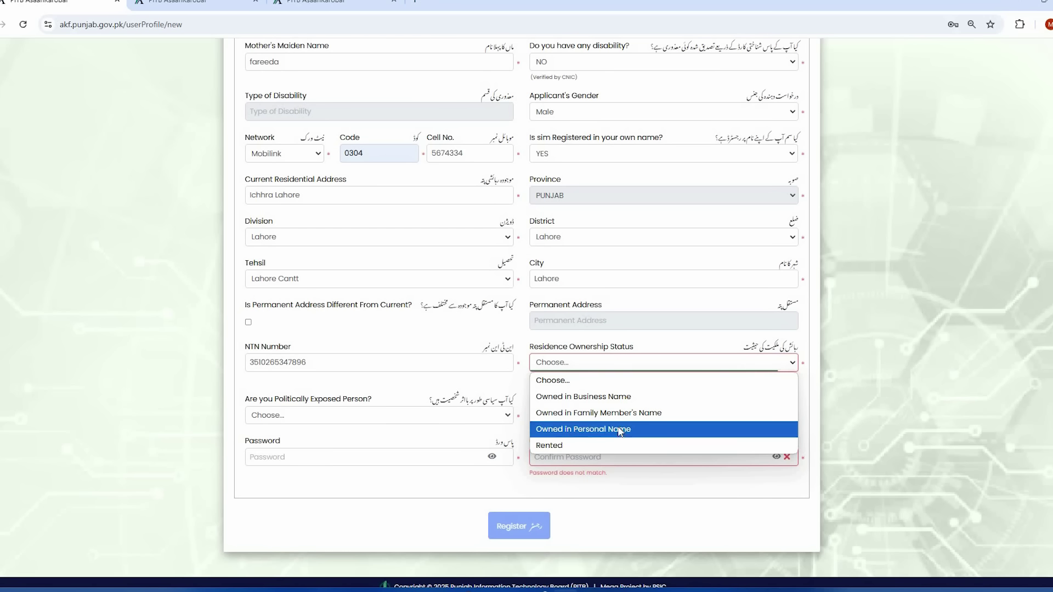
left_click(619, 429)
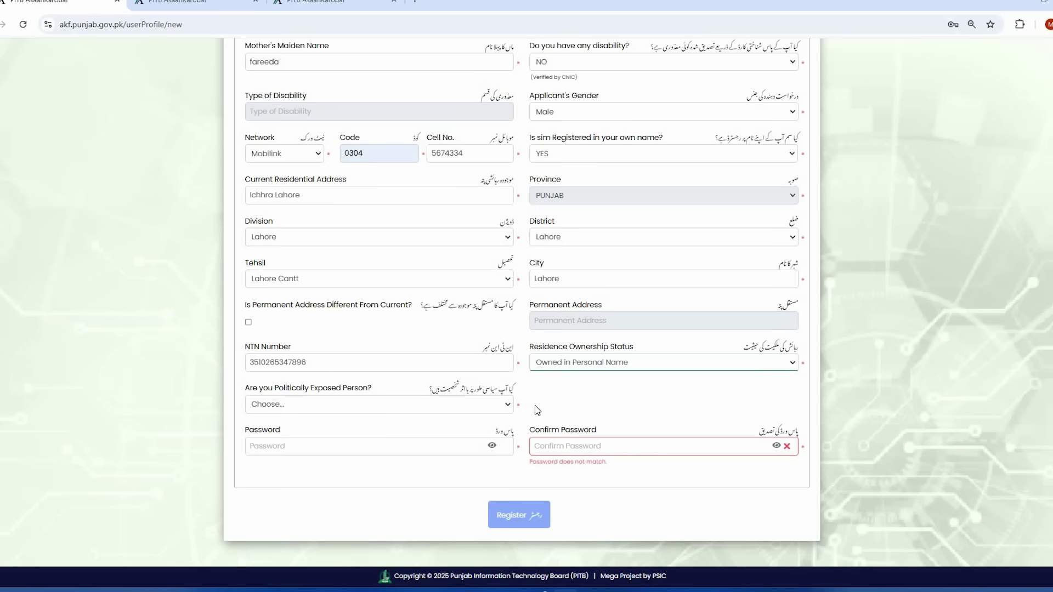
left_click(459, 409)
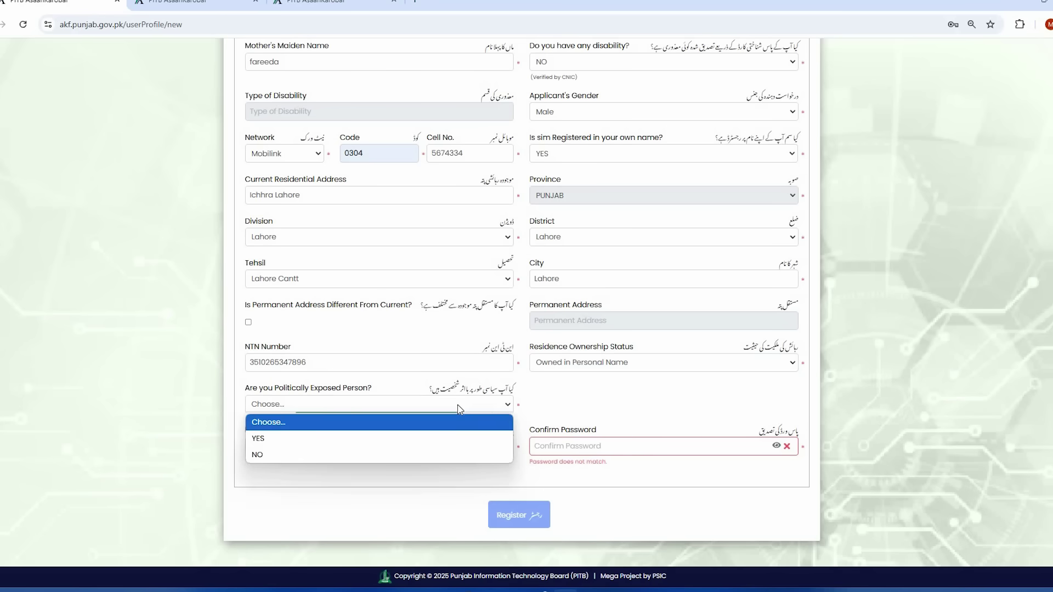
left_click(423, 455)
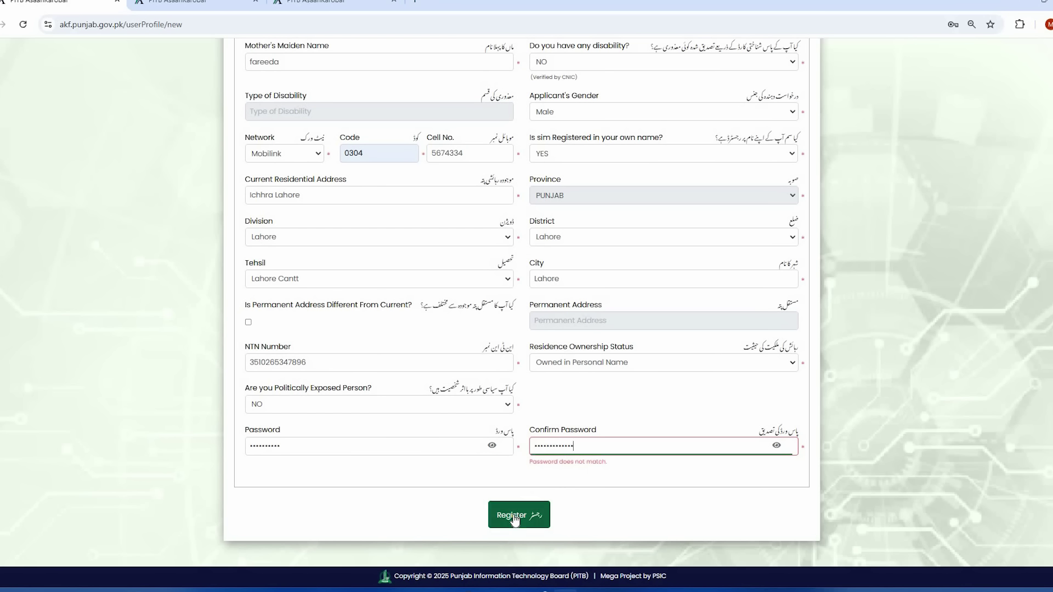
left_click(514, 520)
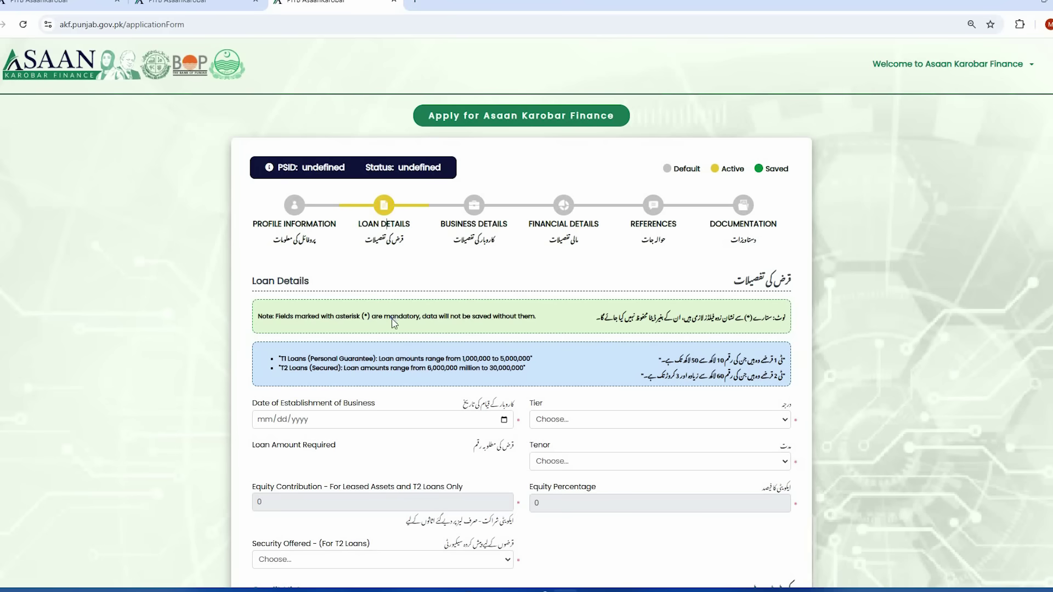
- Set the business establishment date to 06/09/2023 in the date picker
scroll(434, 322, "down", 4)
scroll(434, 322, "up", 5)
scroll(400, 343, "down", 2)
scroll(423, 307, "down", 1)
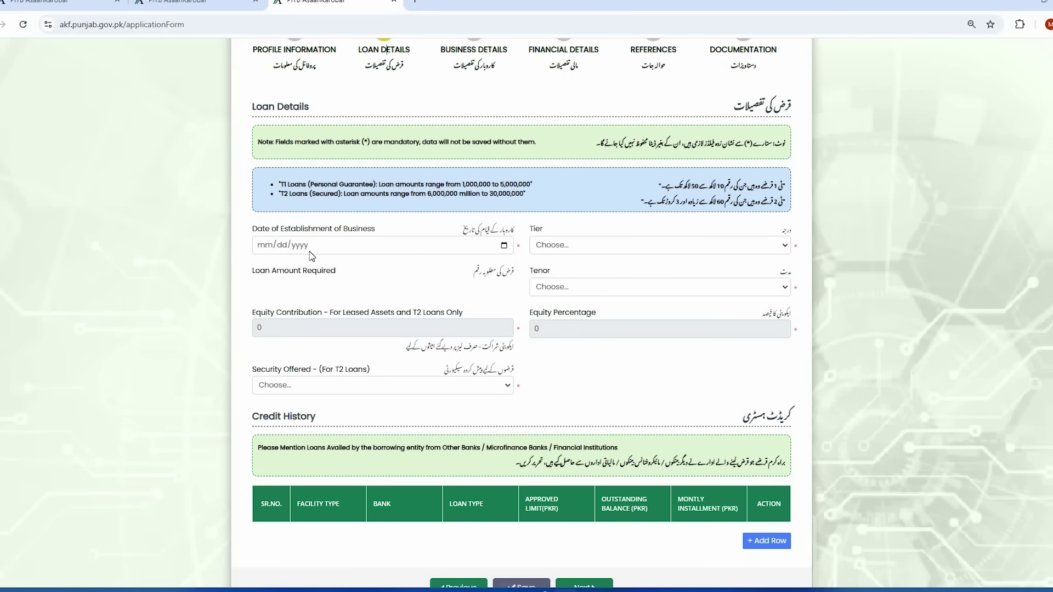
left_click(504, 246)
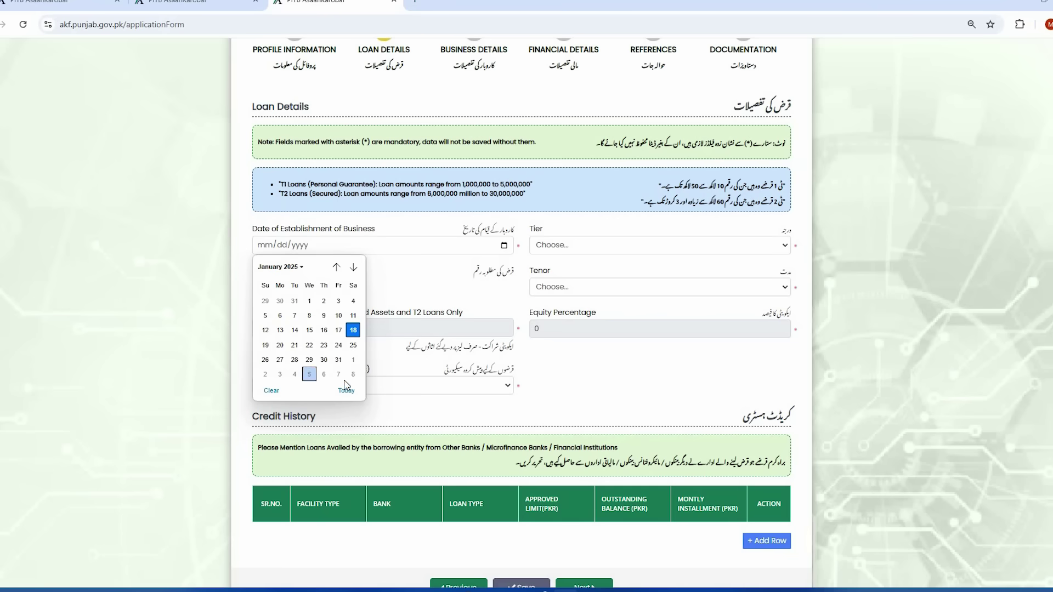
left_click(299, 267)
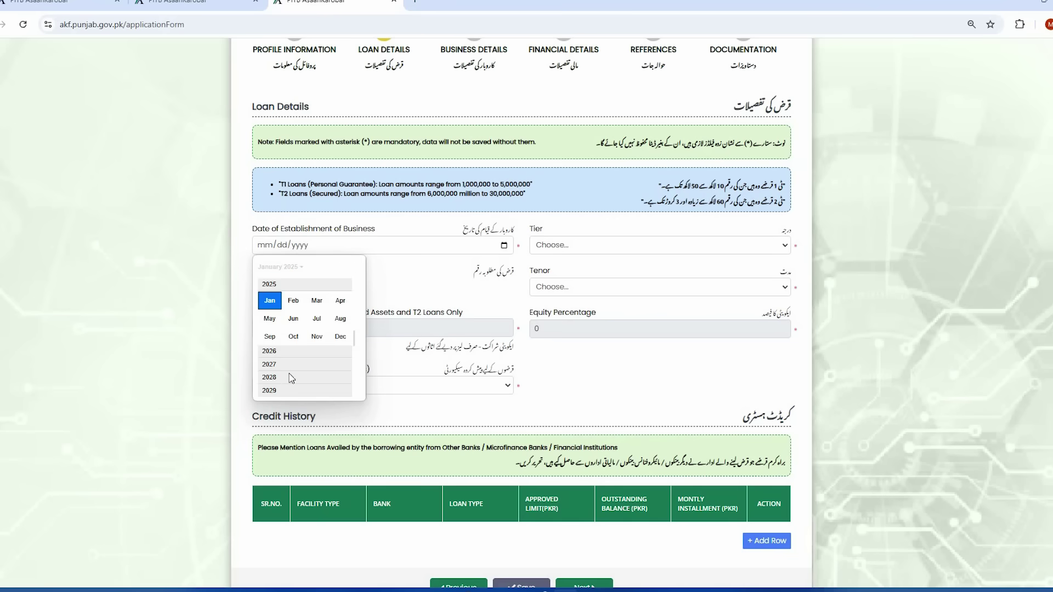
scroll(290, 329, "up", 3)
left_click(293, 318)
- Choose Tier 1, a 01 Million loan amount and a 3 Year tenor
left_click(653, 245)
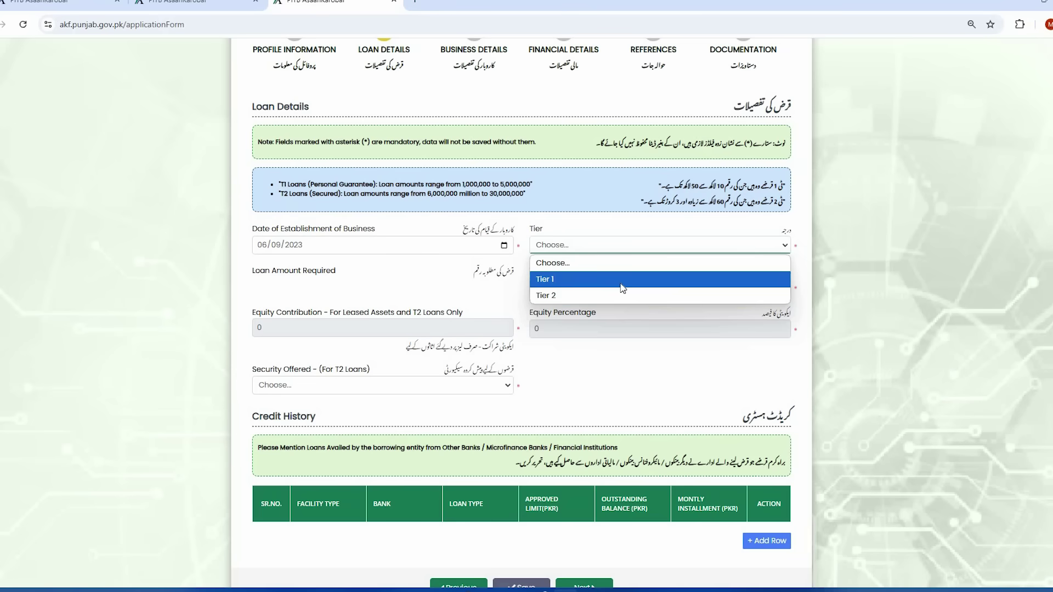
left_click(623, 288)
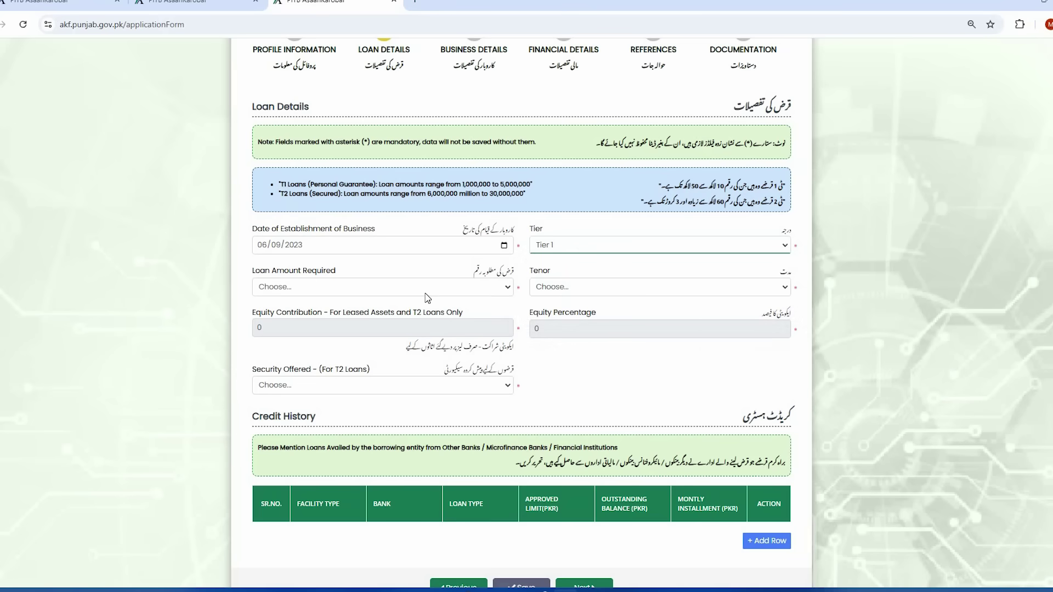
left_click(354, 291)
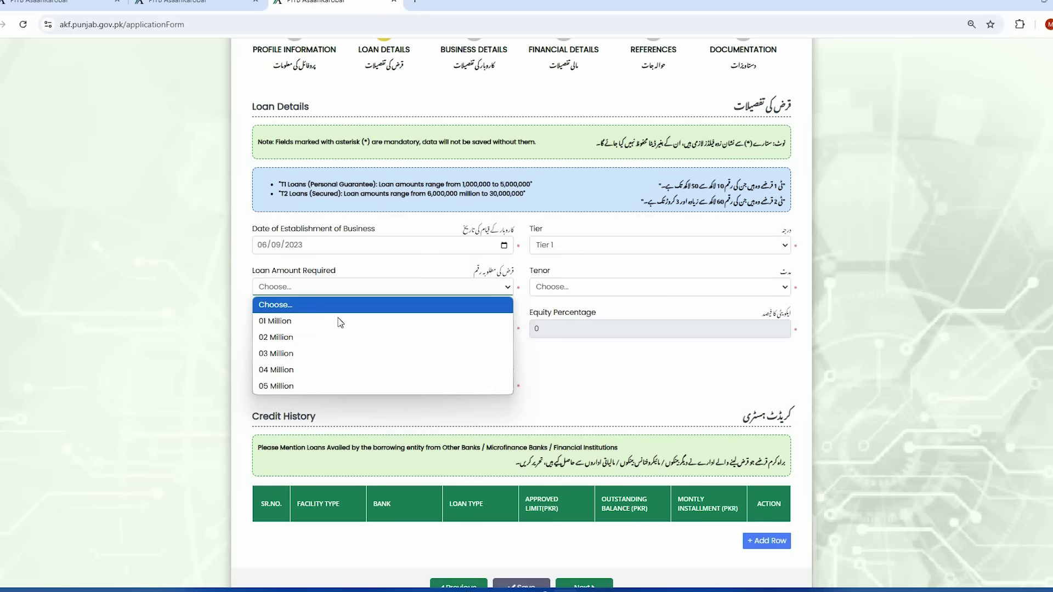
left_click(333, 322)
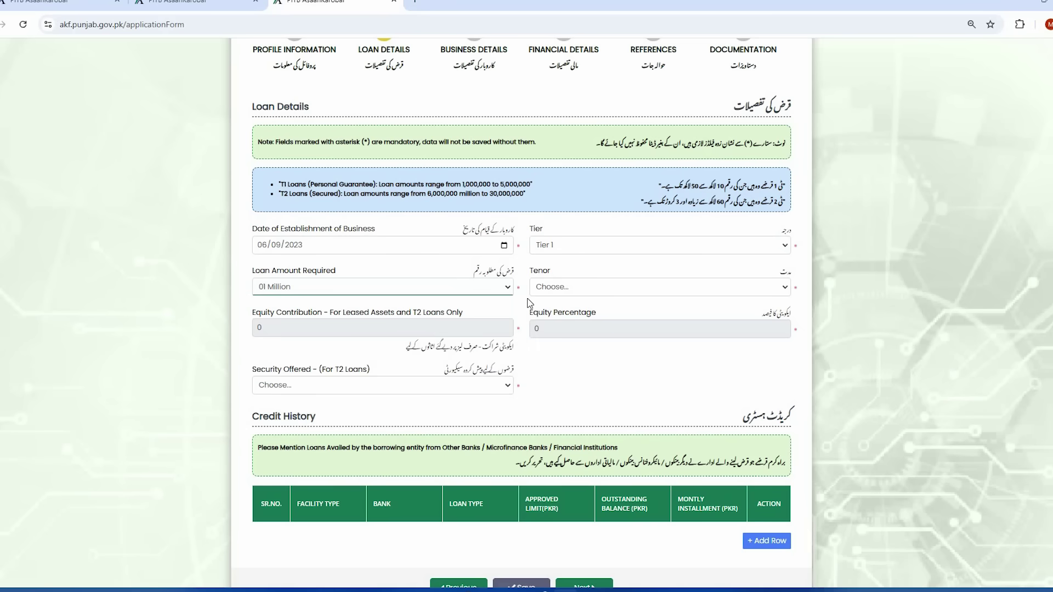
left_click(591, 290)
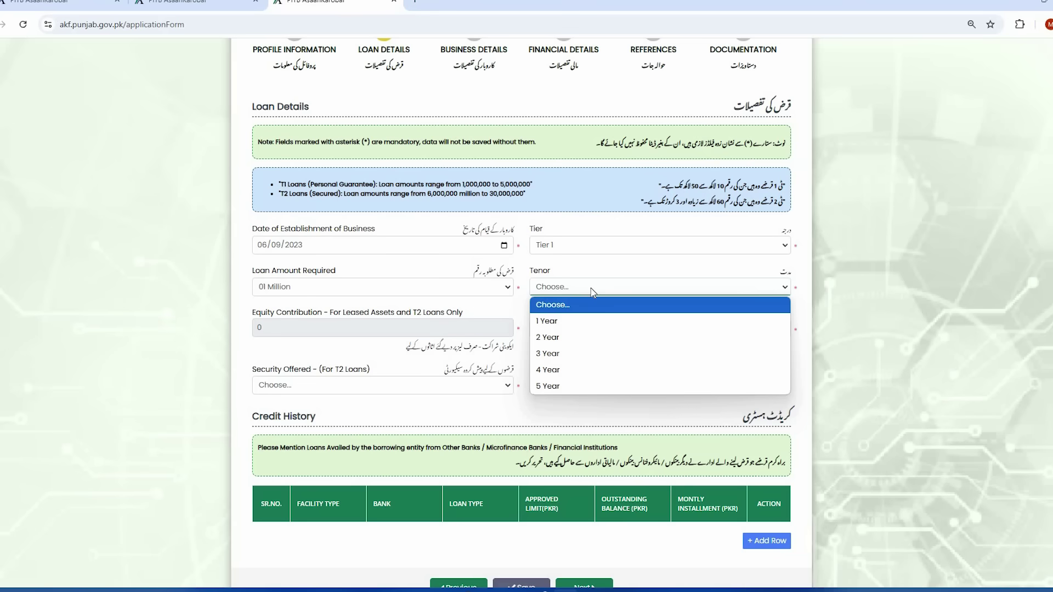
left_click(584, 354)
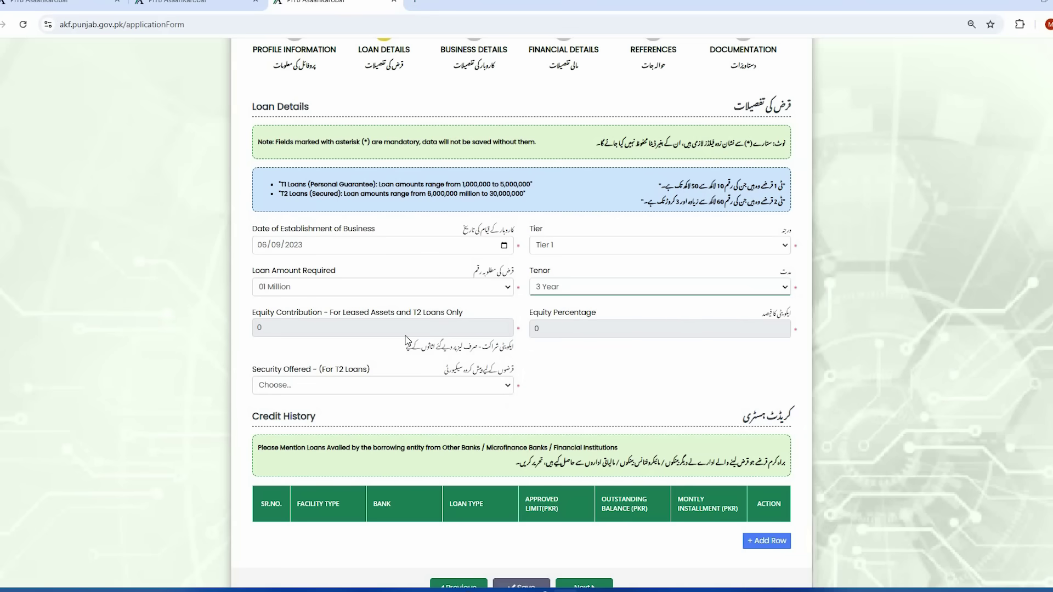
- Choose PROPERTY- COMMERCIAL as the security offered, replacing an initial GOLD pick
left_click(359, 333)
scroll(403, 336, "down", 1)
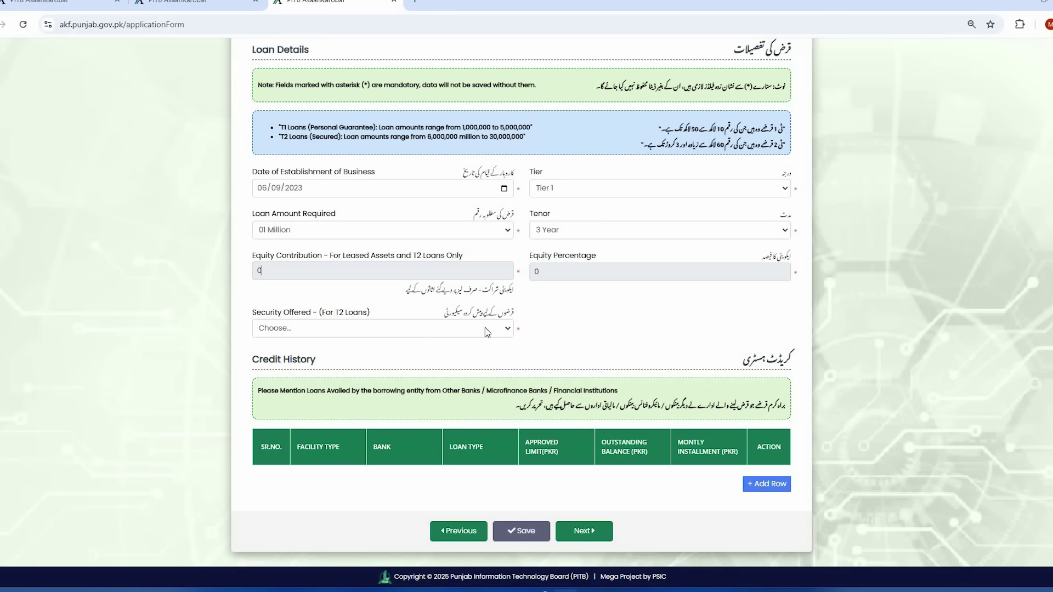
left_click(428, 330)
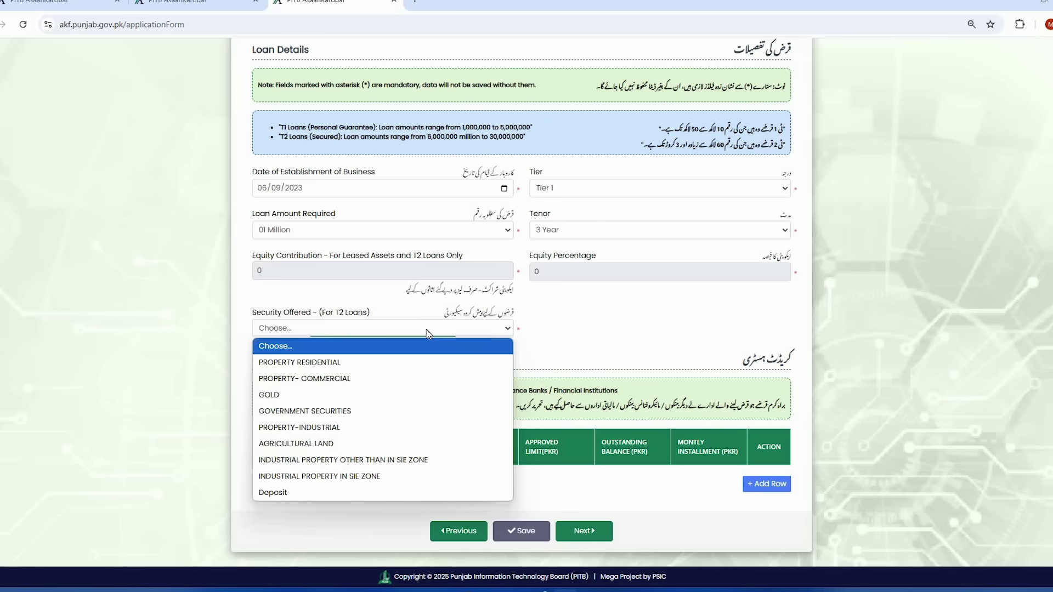
left_click(399, 405)
left_click(349, 328)
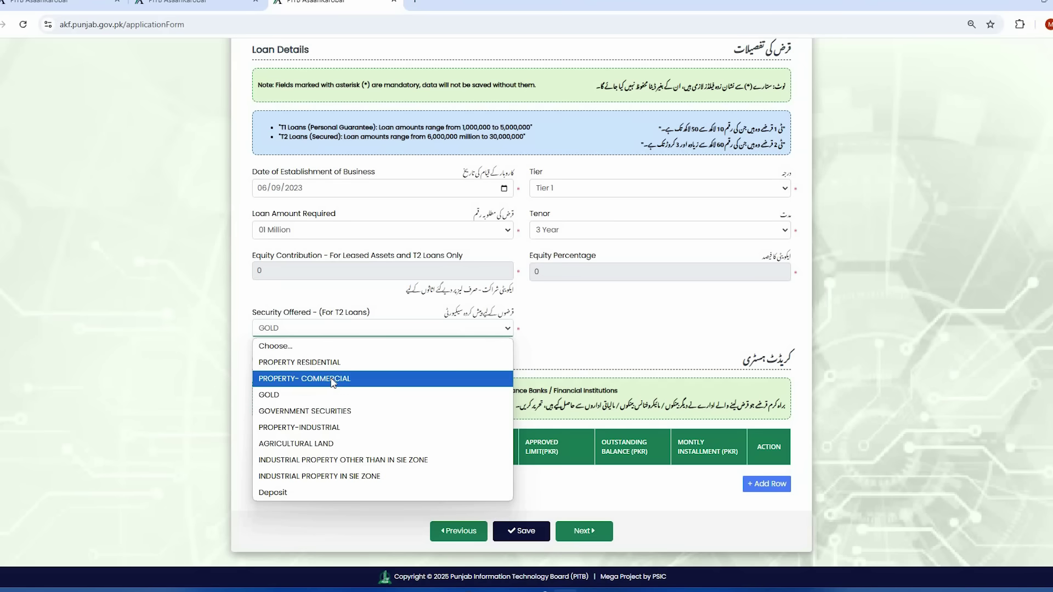
left_click(333, 381)
left_click(348, 329)
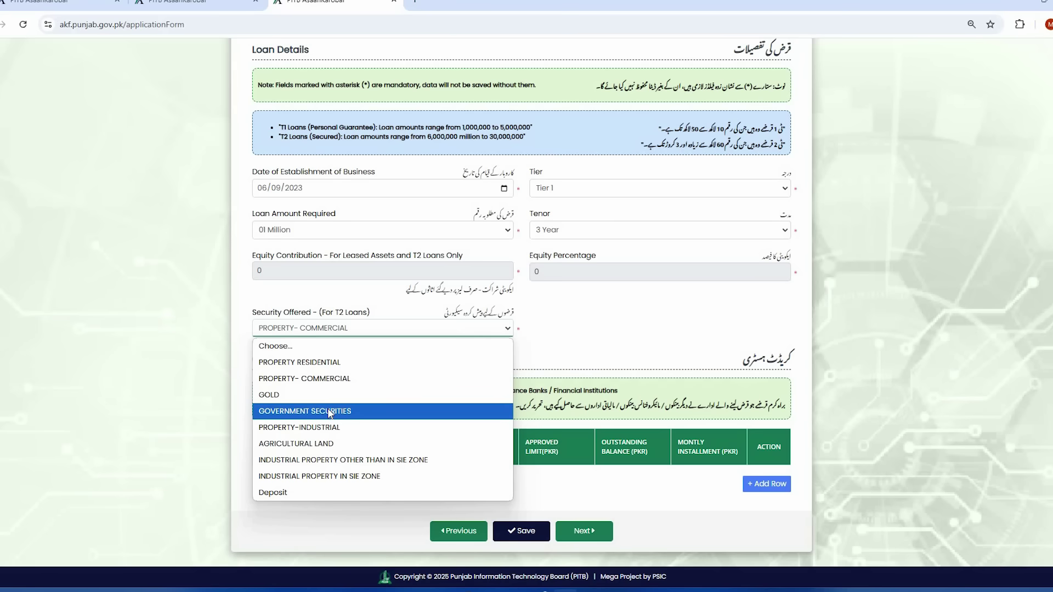
left_click(599, 315)
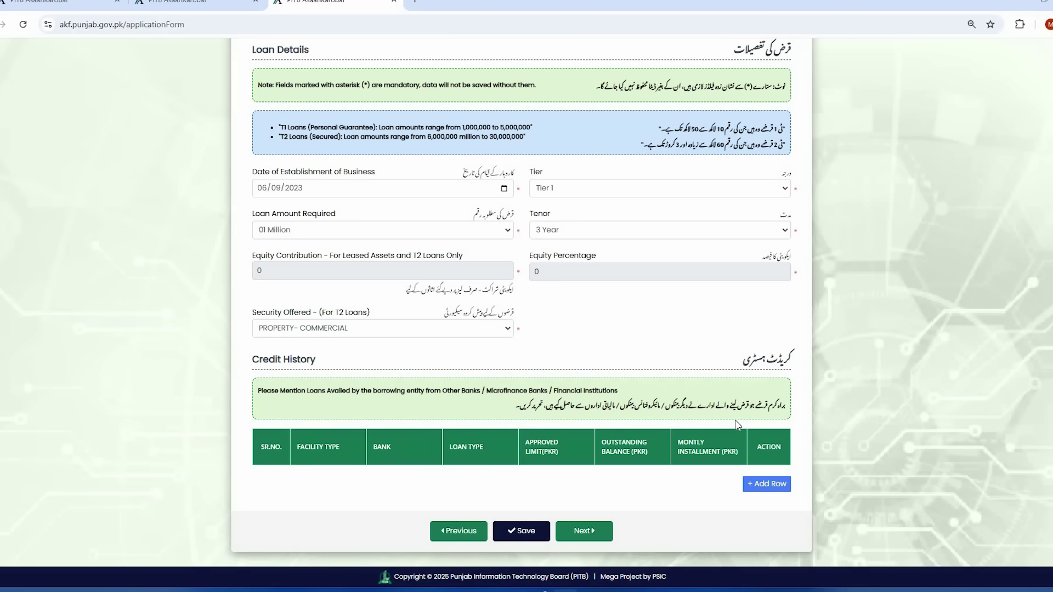
left_click(767, 485)
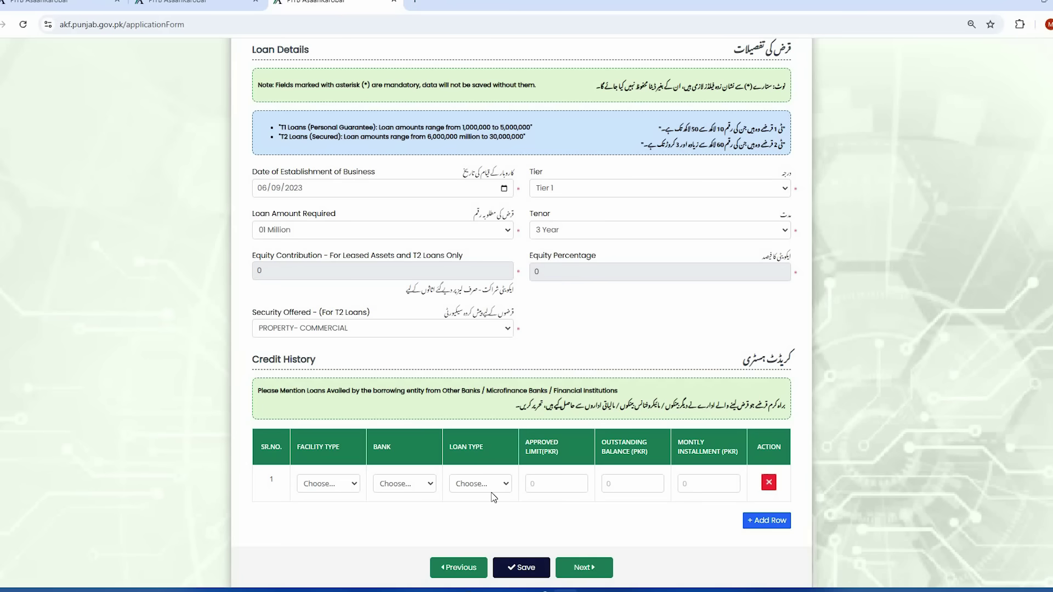
scroll(347, 471, "down", 1)
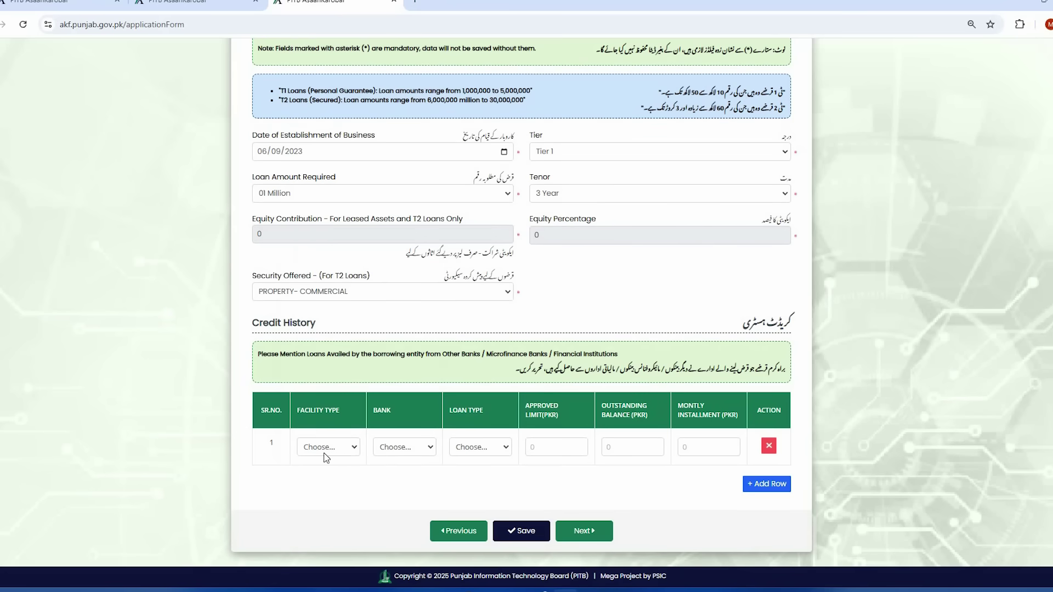
left_click(324, 453)
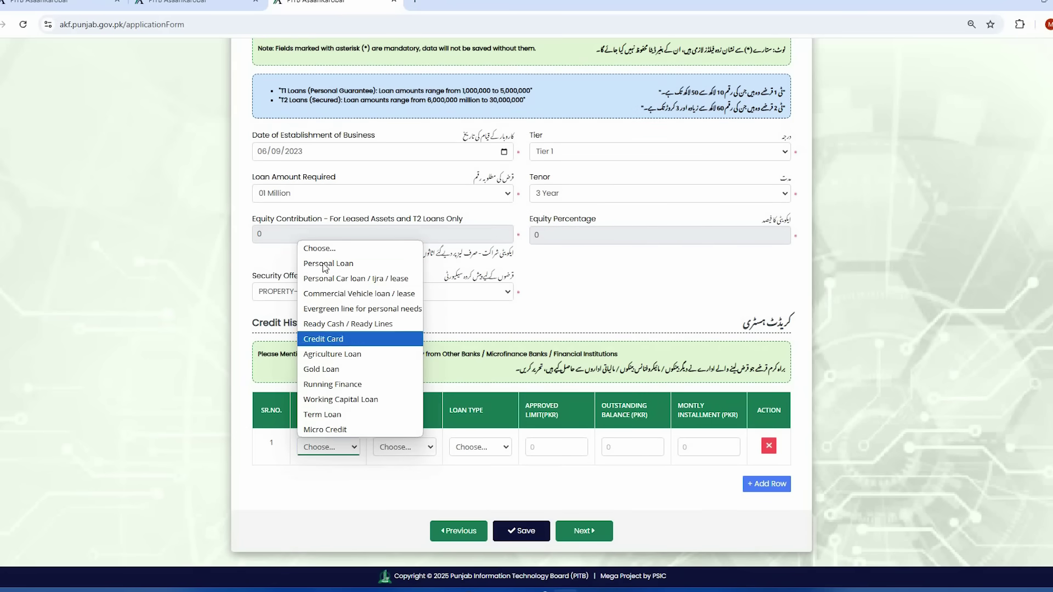
left_click(354, 264)
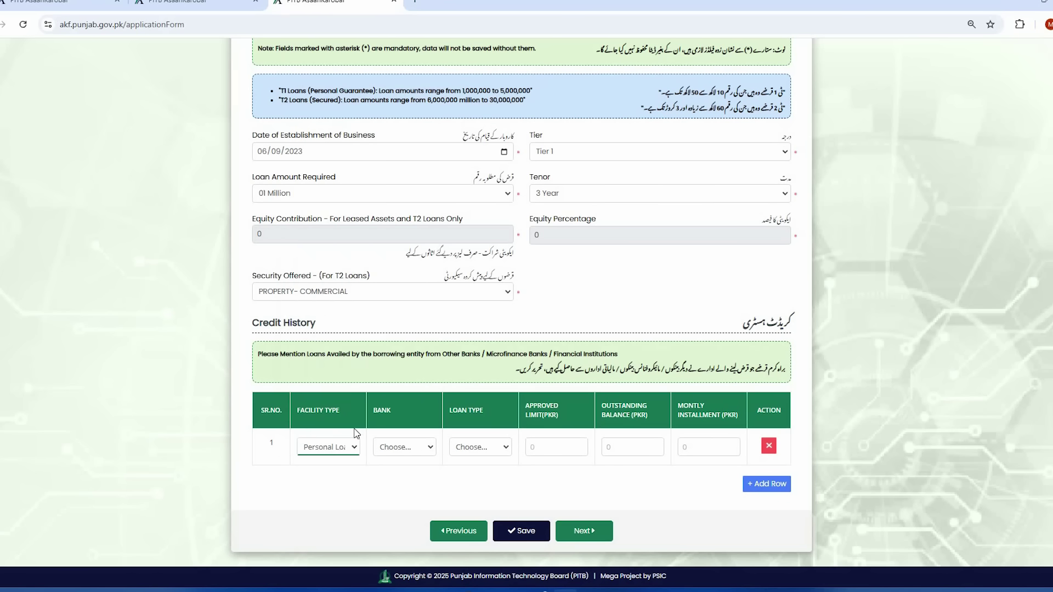
left_click(423, 453)
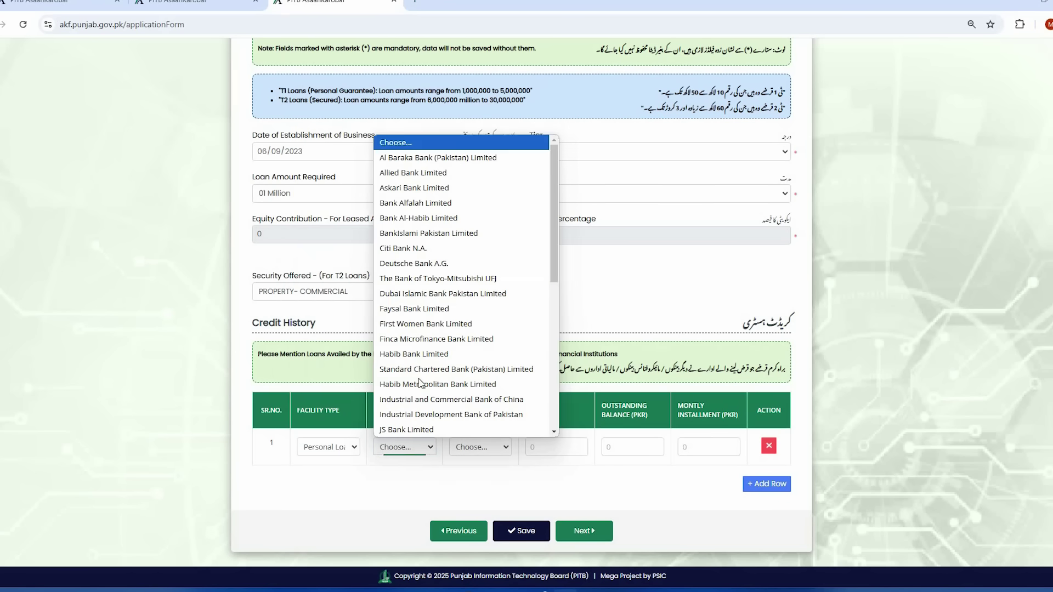
left_click(450, 203)
left_click(499, 451)
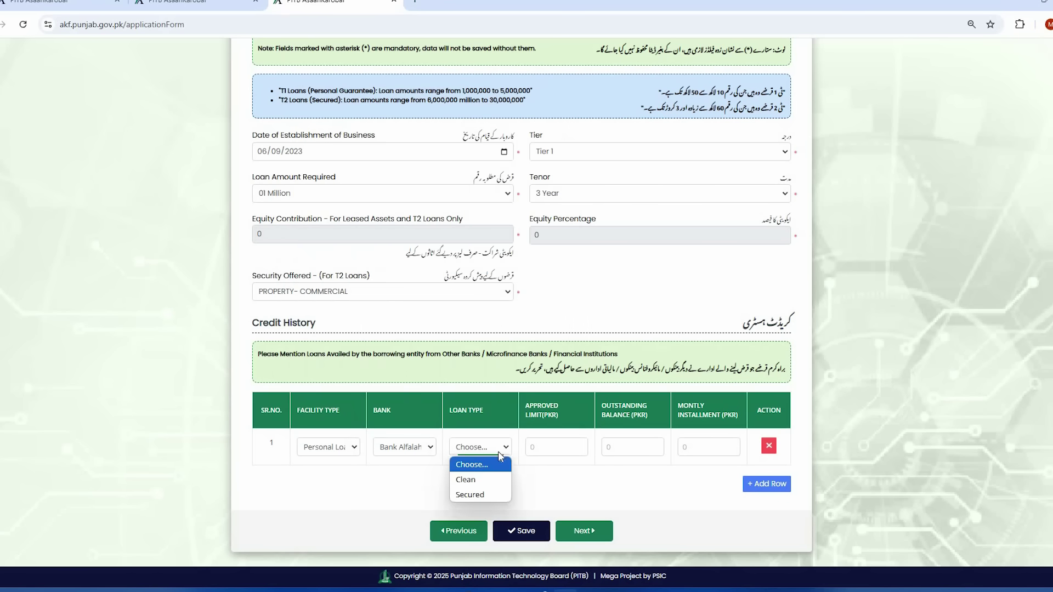
left_click(487, 486)
left_click(564, 448)
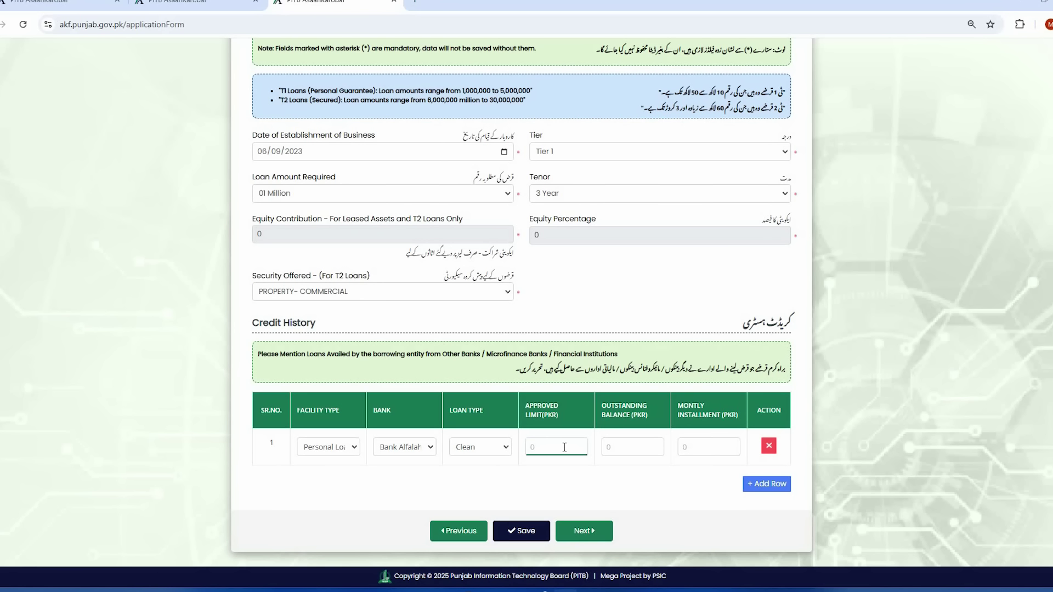
left_click(637, 447)
left_click(708, 443)
left_click(769, 446)
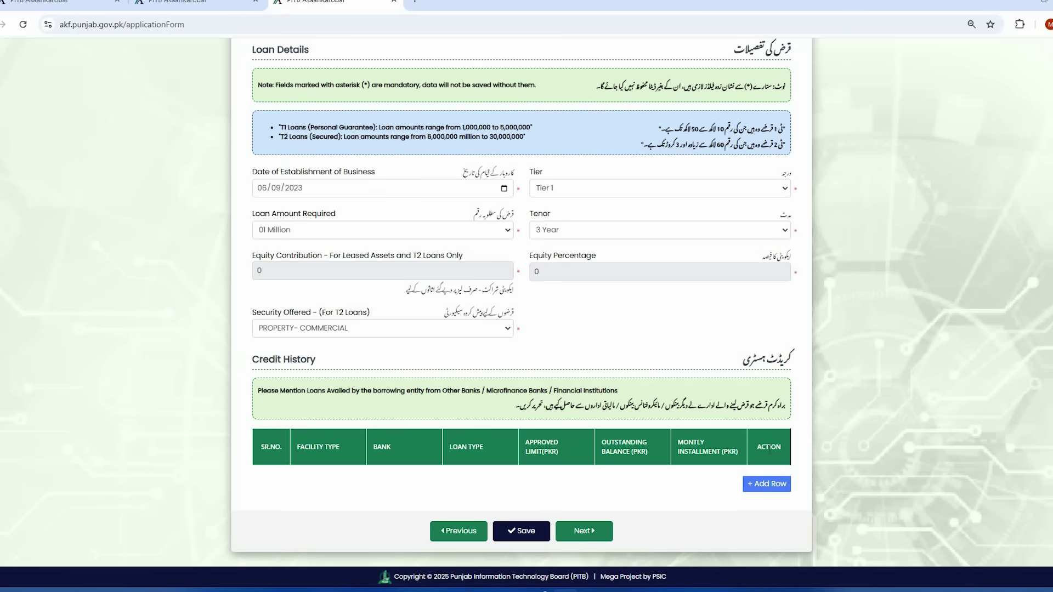
- Save the loan details, then enter 'shop' as the Name of Business
left_click(517, 537)
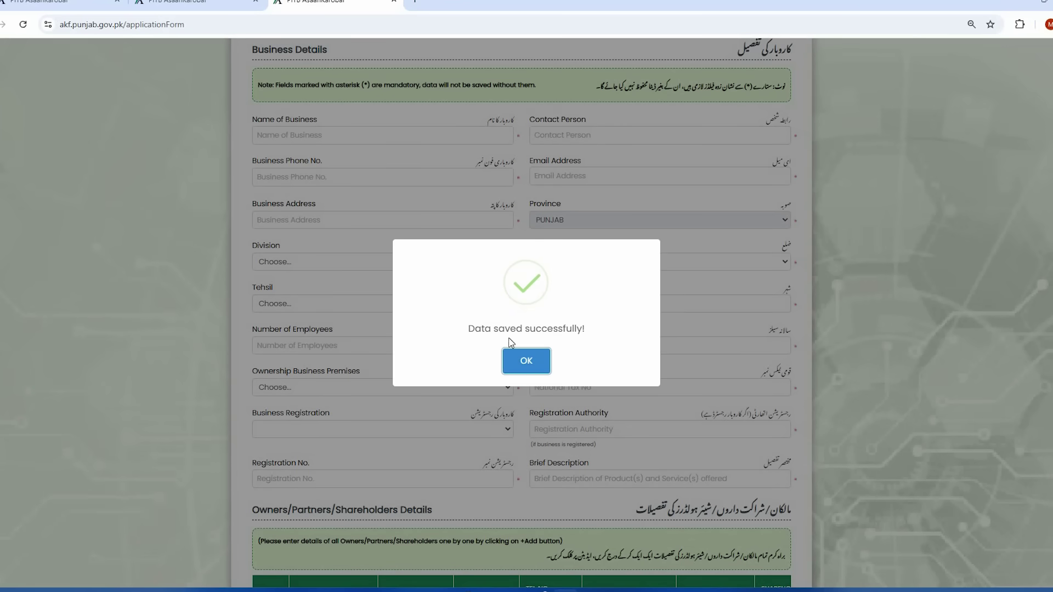
left_click(526, 362)
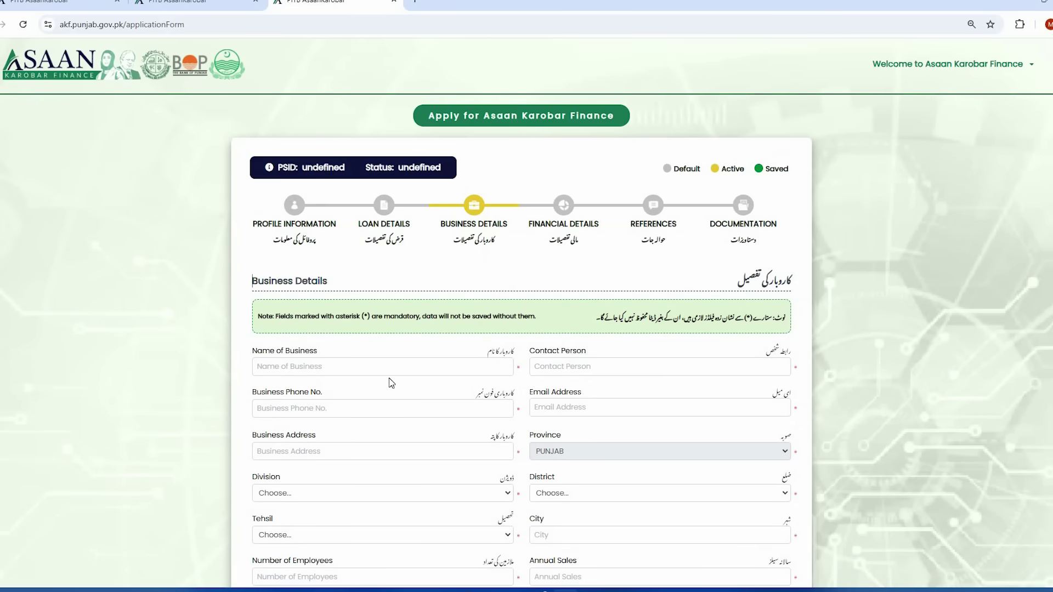
scroll(392, 383, "down", 1)
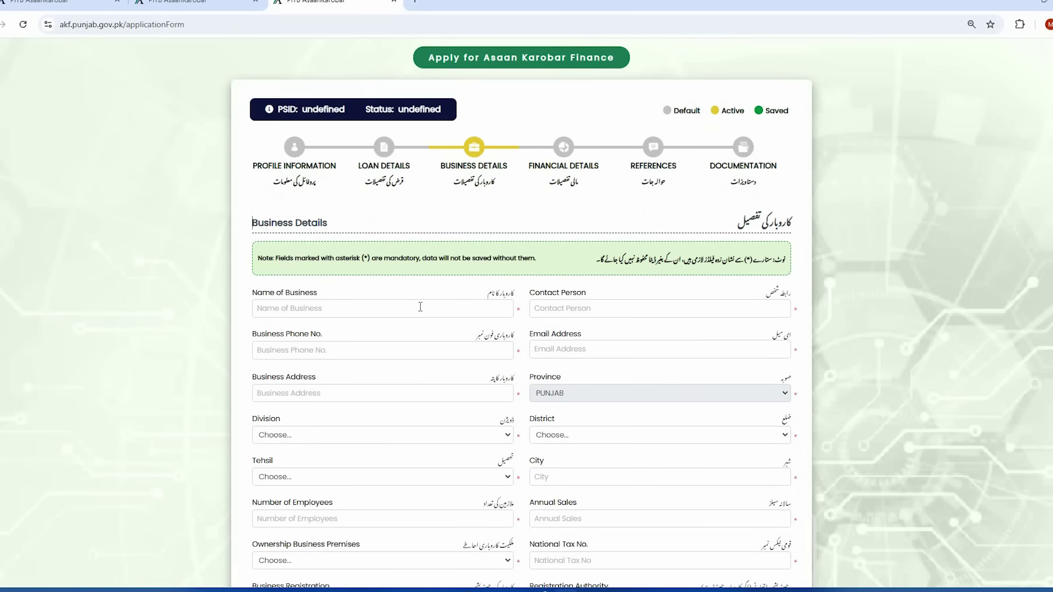
left_click(372, 313)
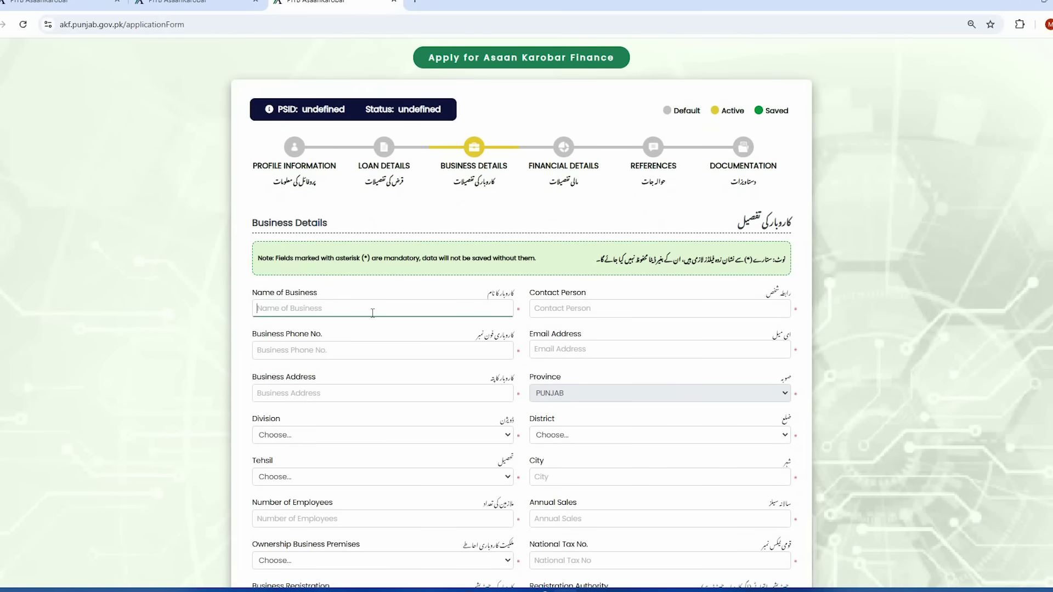
type("shop")
- Enter the contact person's name on the Business Details form
left_click(565, 312)
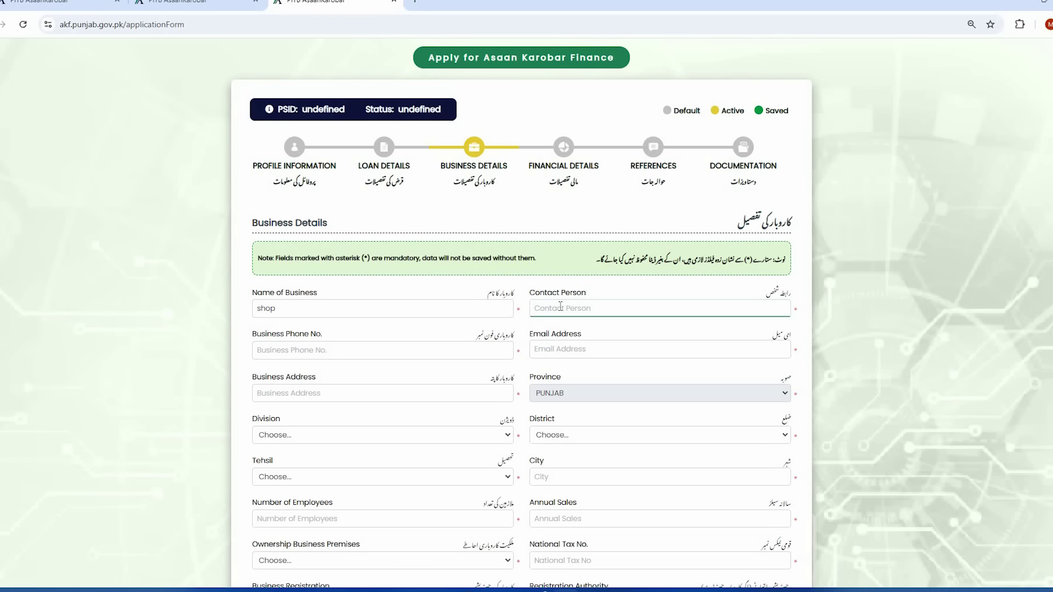
type("usman")
scroll(377, 303, "down", 1)
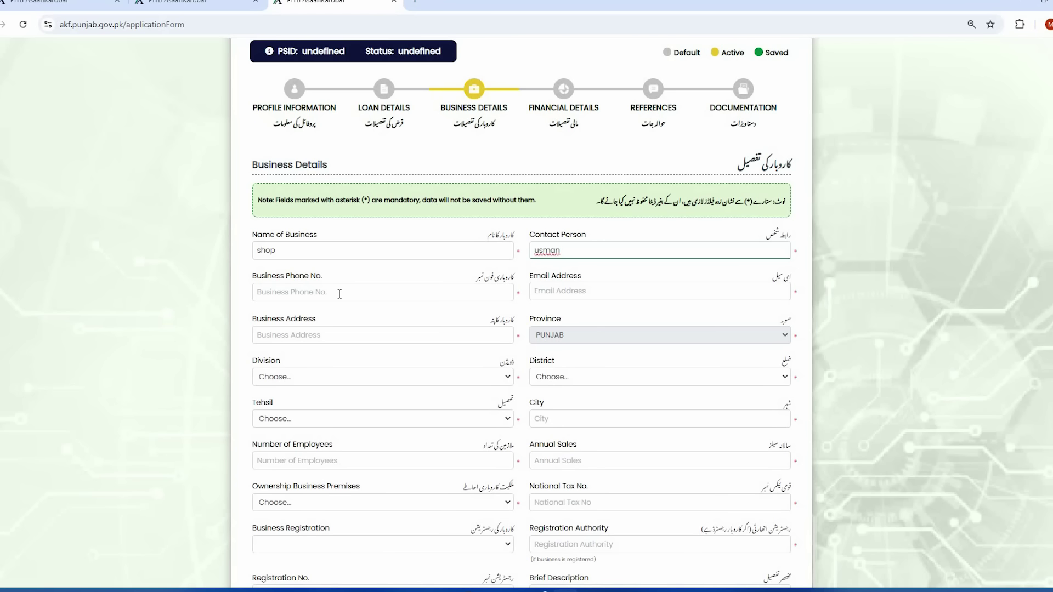
- Paste in the business phone number, email address and business address
left_click(340, 294)
key("ctrl+v")
left_click(562, 291)
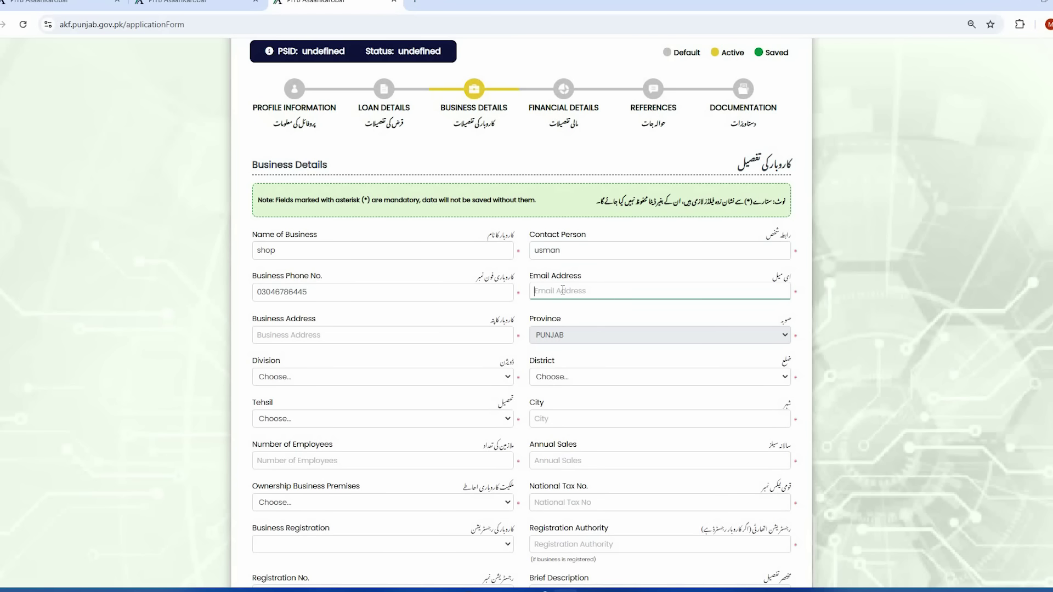
key("ctrl+v")
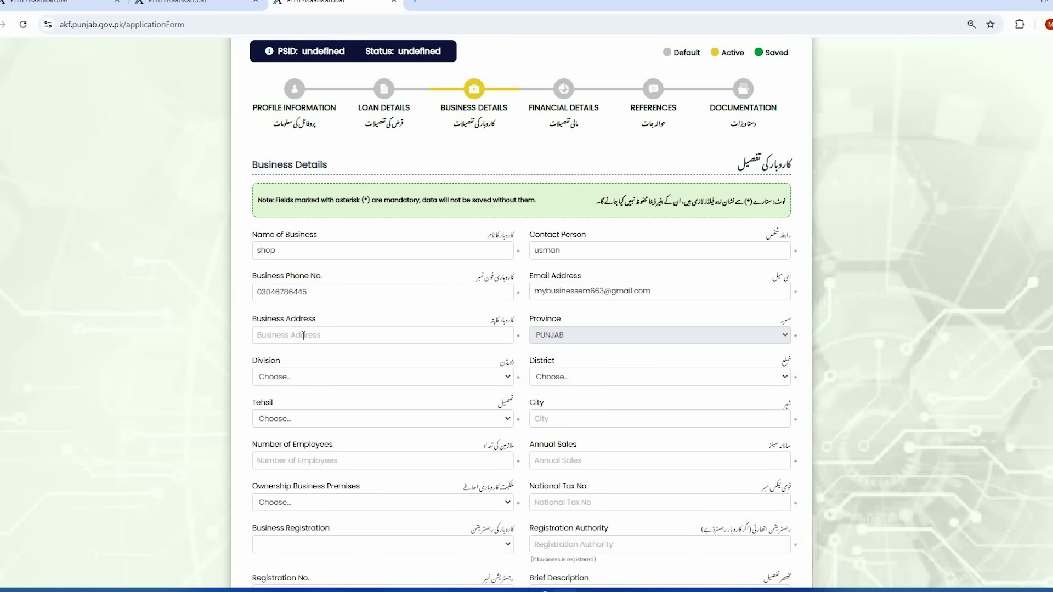
left_click(304, 336)
type("Ichhra Lahore")
scroll(384, 373, "down", 1)
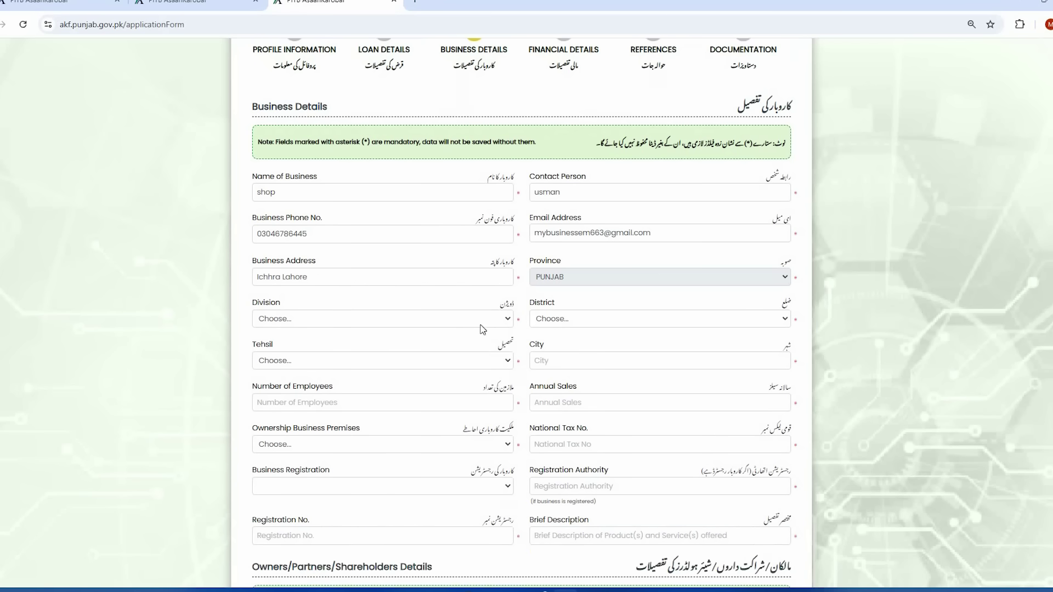
- Set Division and District to Lahore and Tehsil to Lahore City
left_click(501, 319)
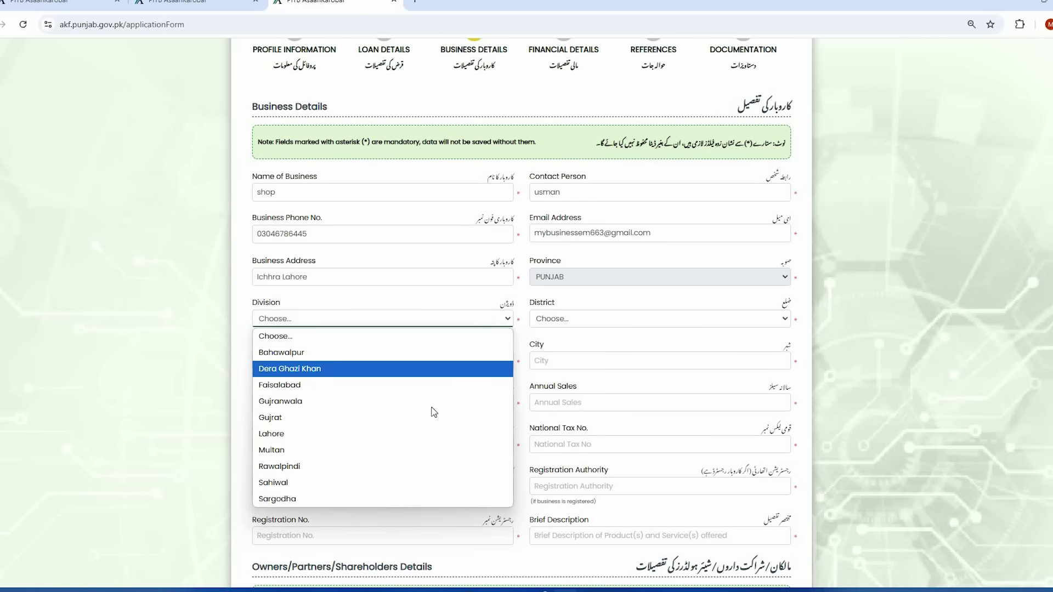
left_click(417, 434)
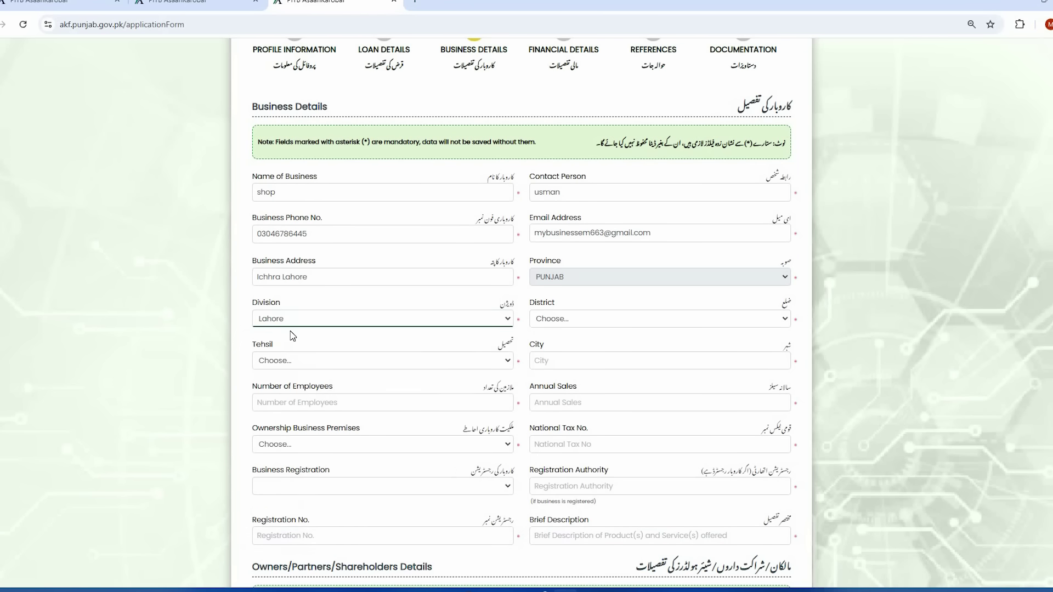
left_click(576, 322)
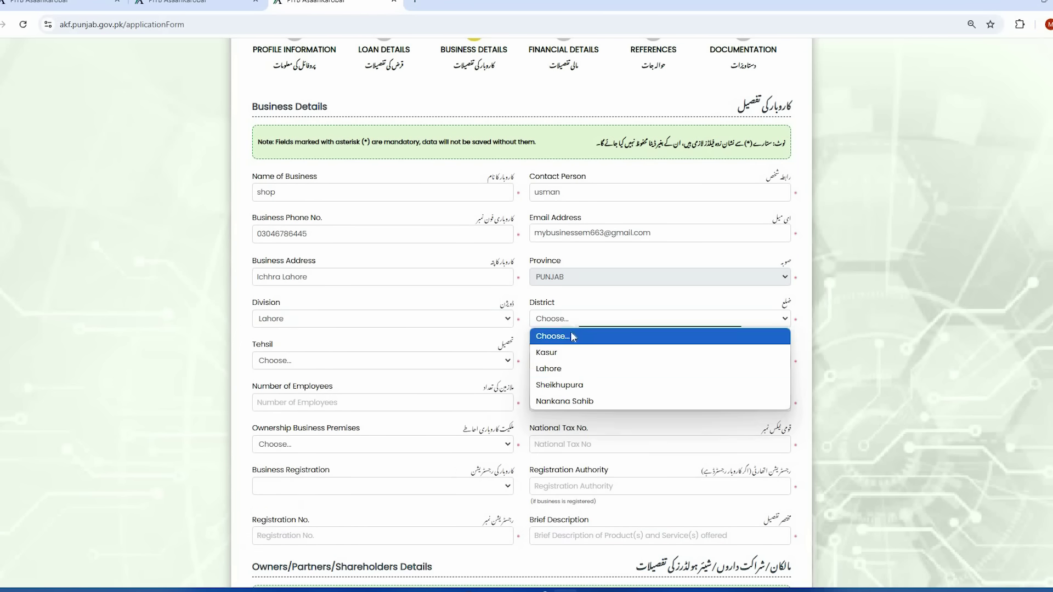
left_click(570, 368)
scroll(307, 329, "down", 1)
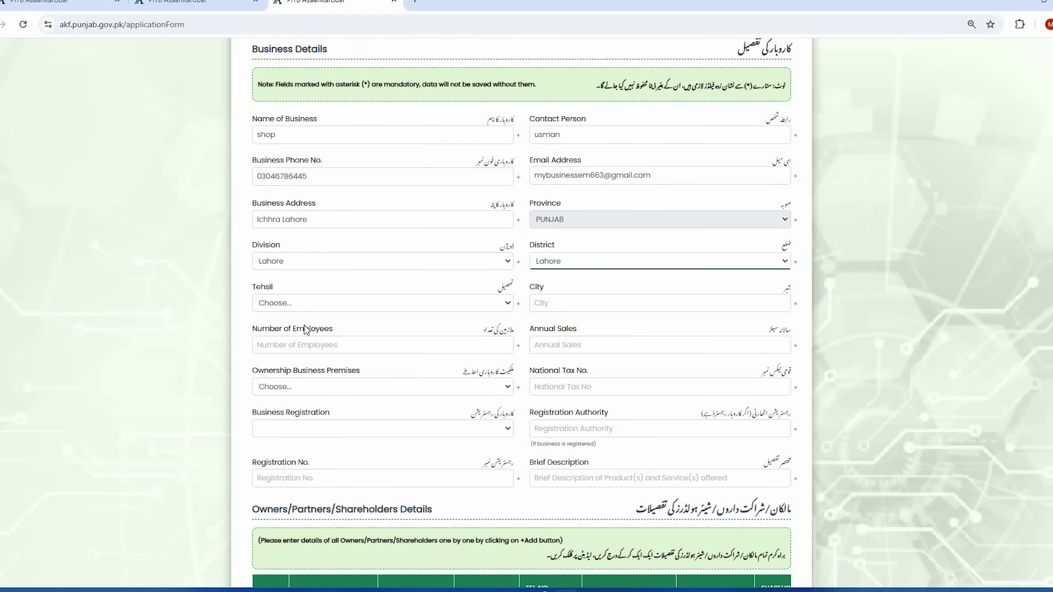
left_click(330, 307)
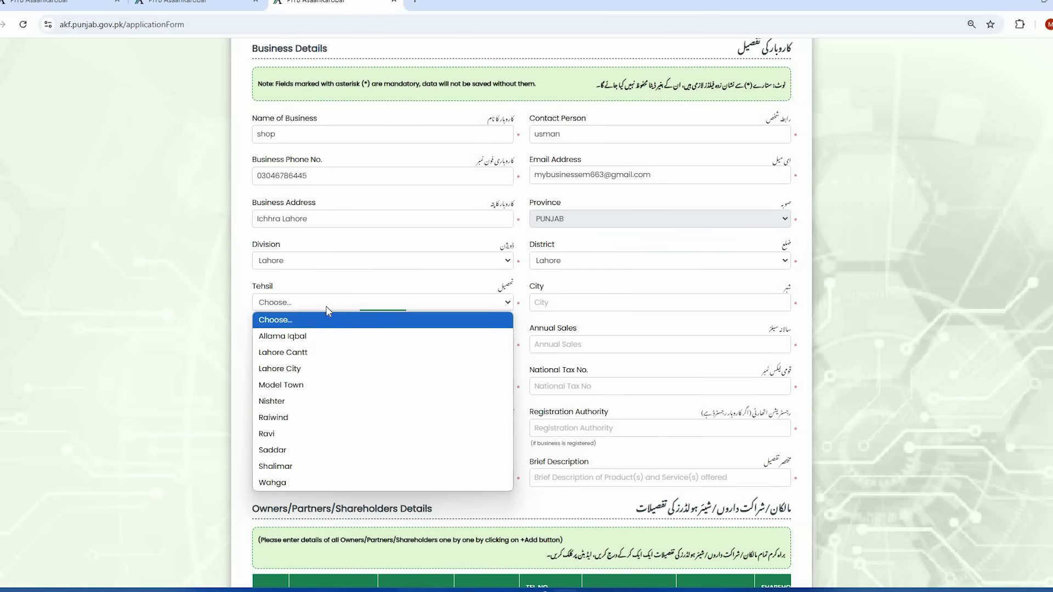
left_click(316, 373)
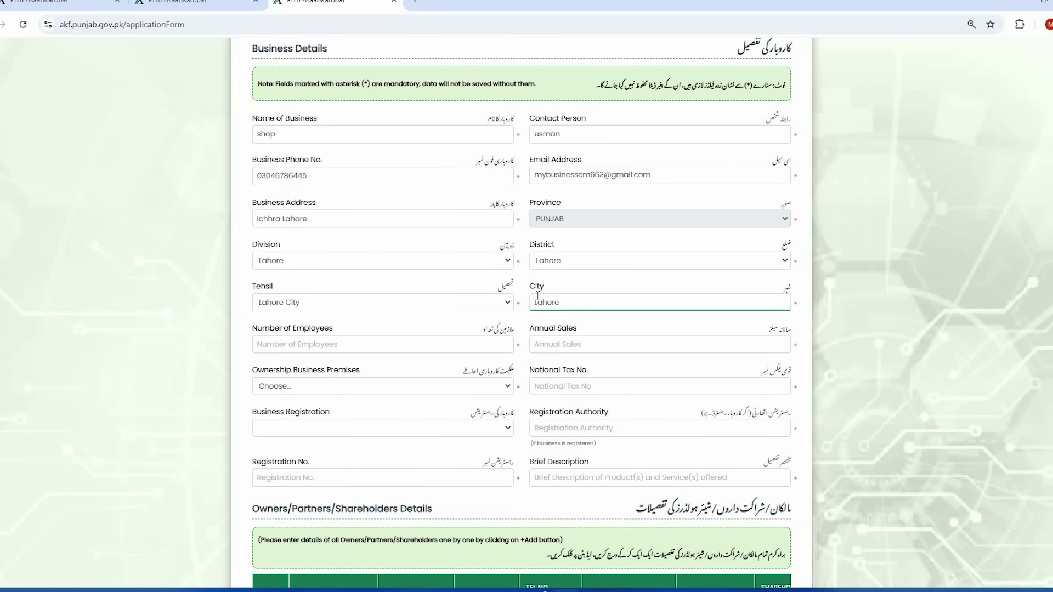
left_click(370, 328)
- Enter 5 employees and annual sales of 800000
left_click(388, 349)
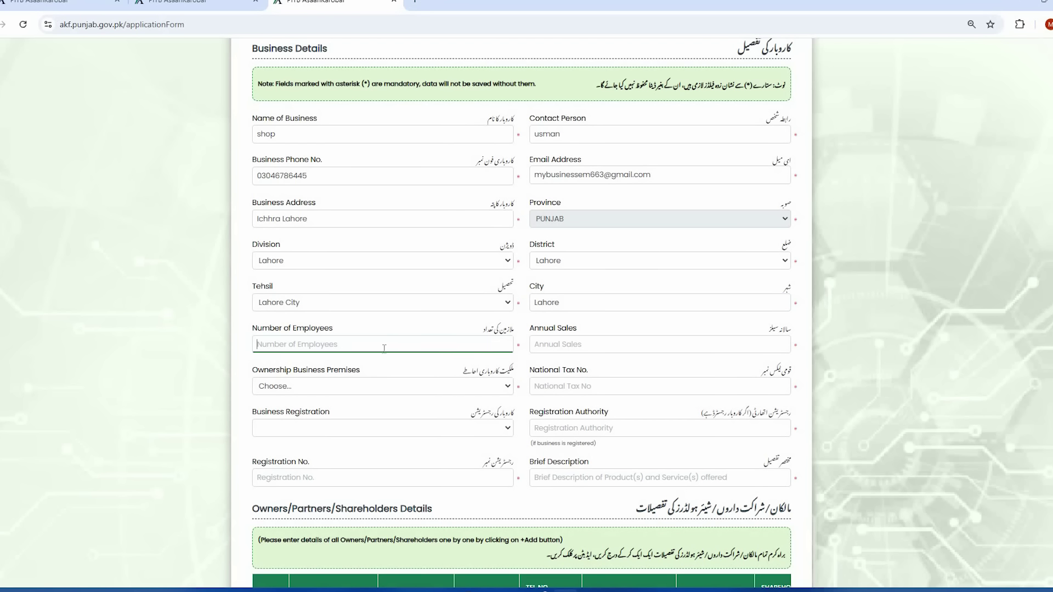
type("5")
left_click(590, 343)
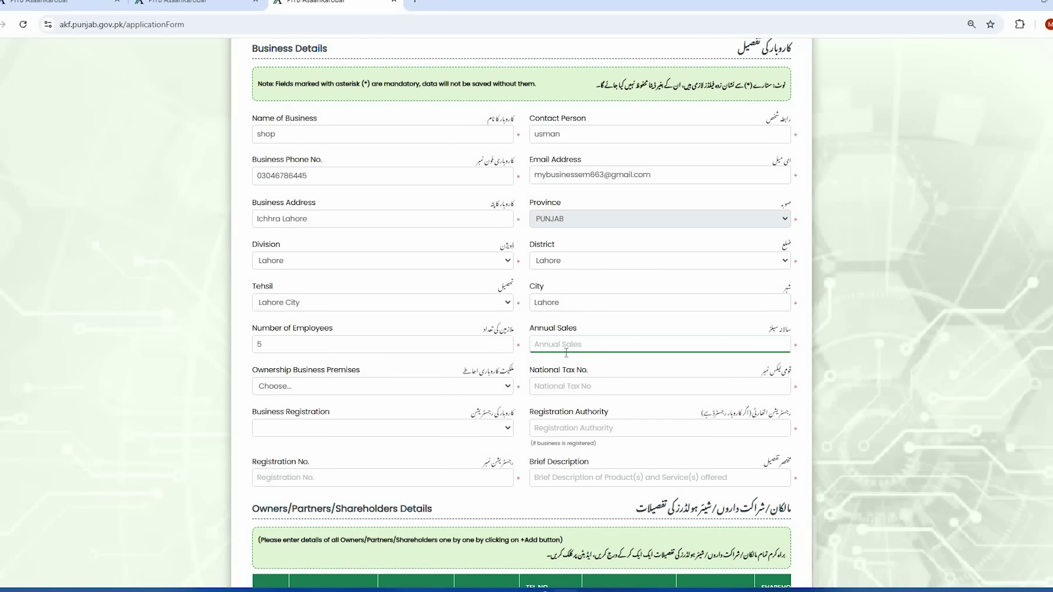
type("800000")
left_click(593, 372)
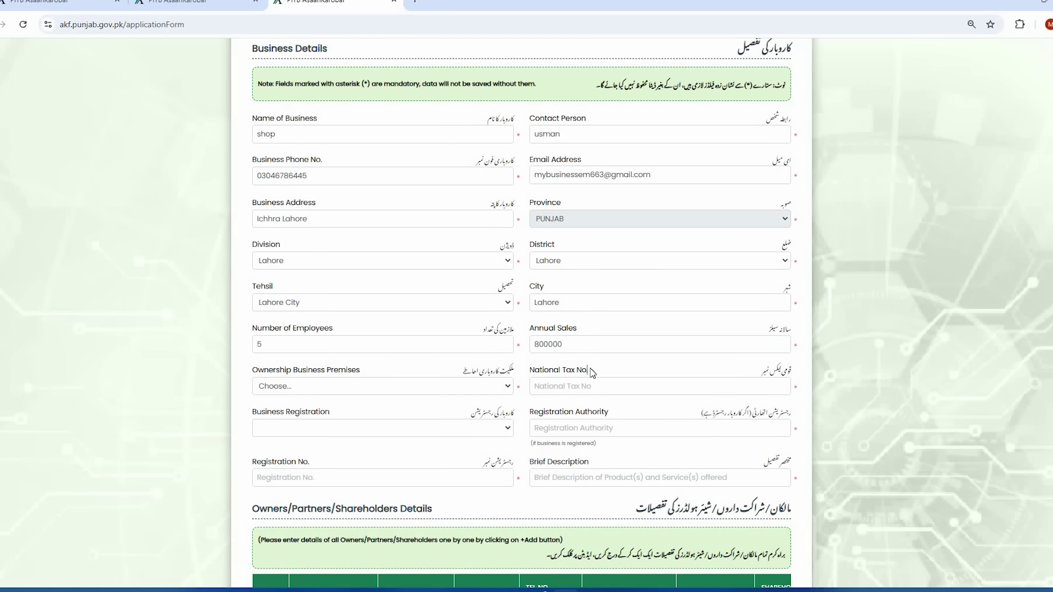
- Mark the business premises as Rented and paste in the national tax number
scroll(543, 351, "down", 1)
left_click(496, 329)
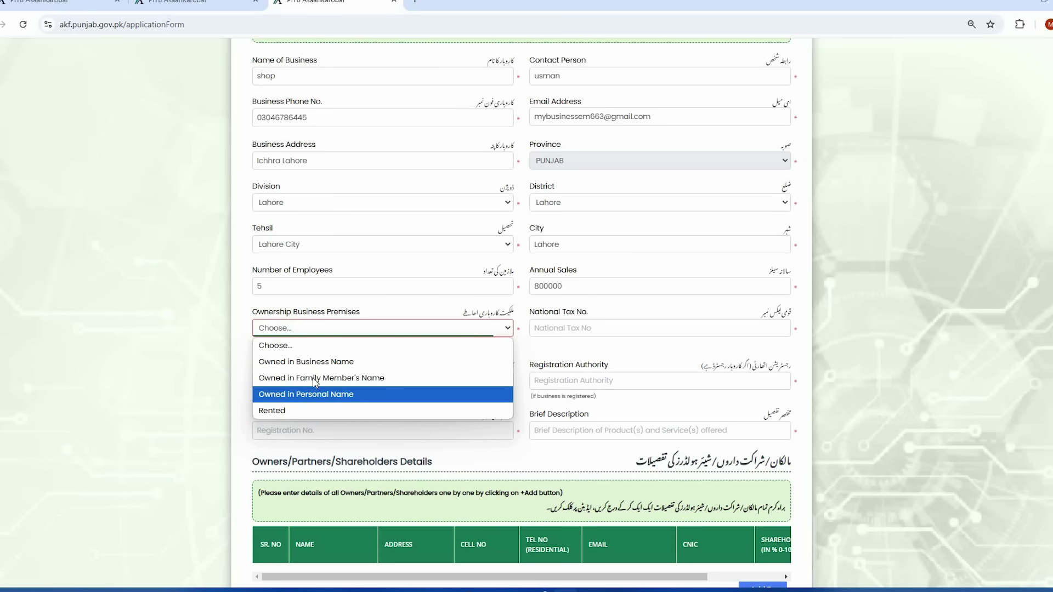
left_click(314, 410)
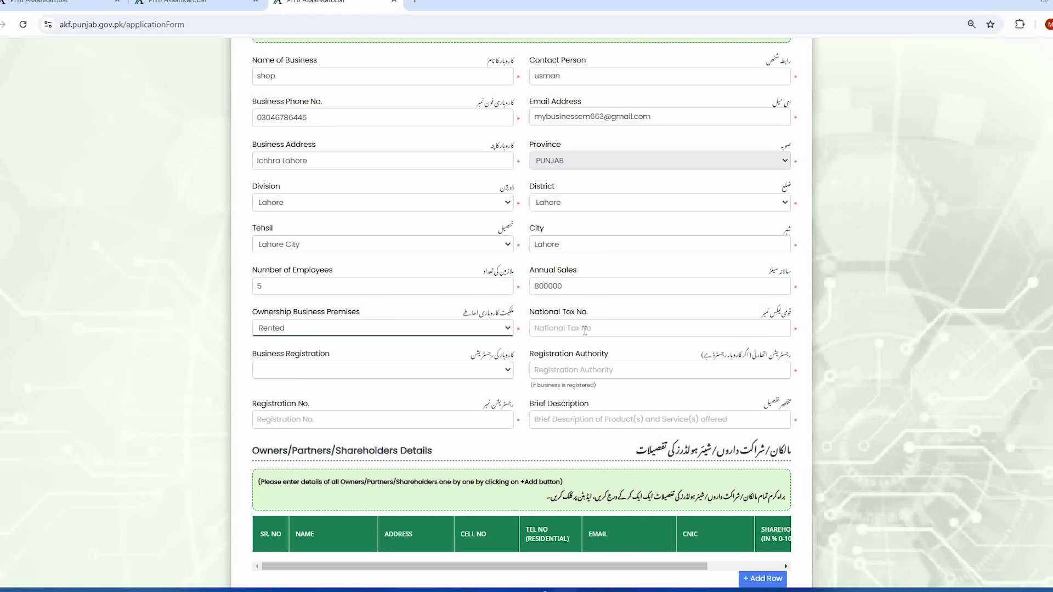
left_click(584, 329)
key("ctrl+v")
- Set Business Registration to NO
scroll(486, 312, "down", 1)
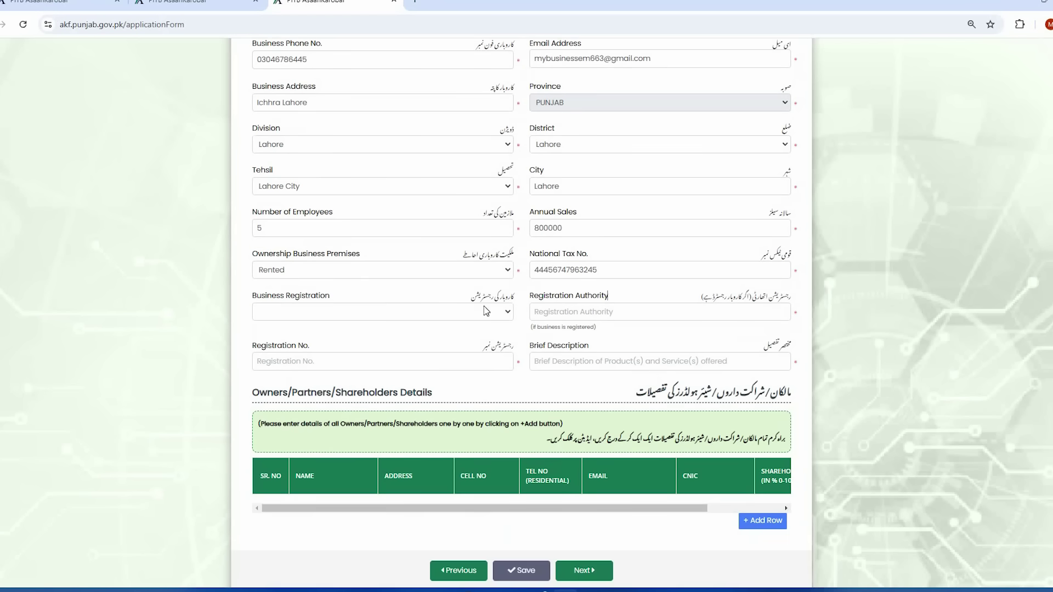
left_click(506, 312)
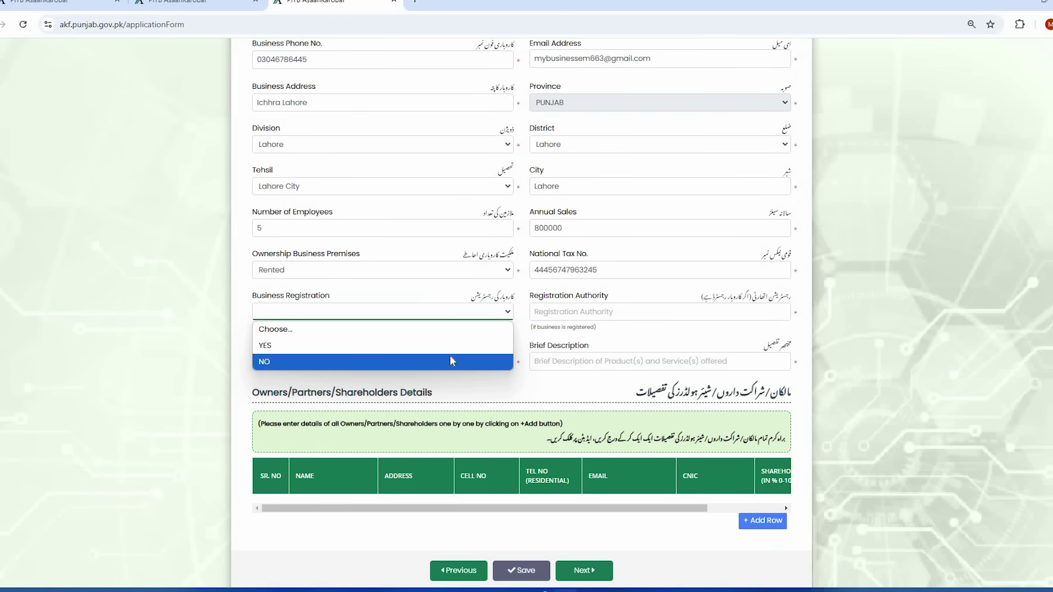
left_click(461, 345)
left_click(499, 314)
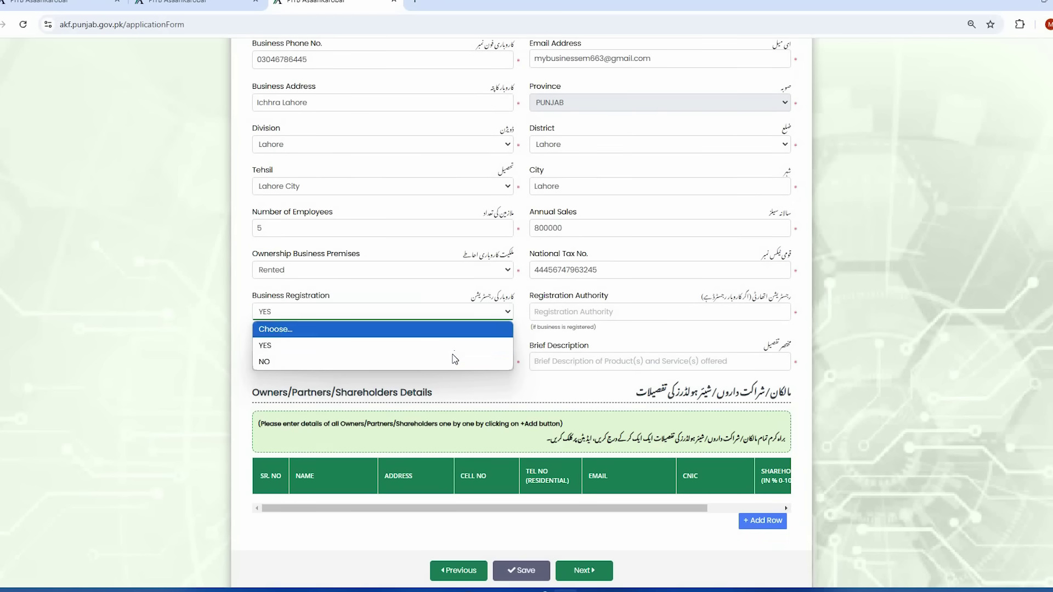
left_click(451, 360)
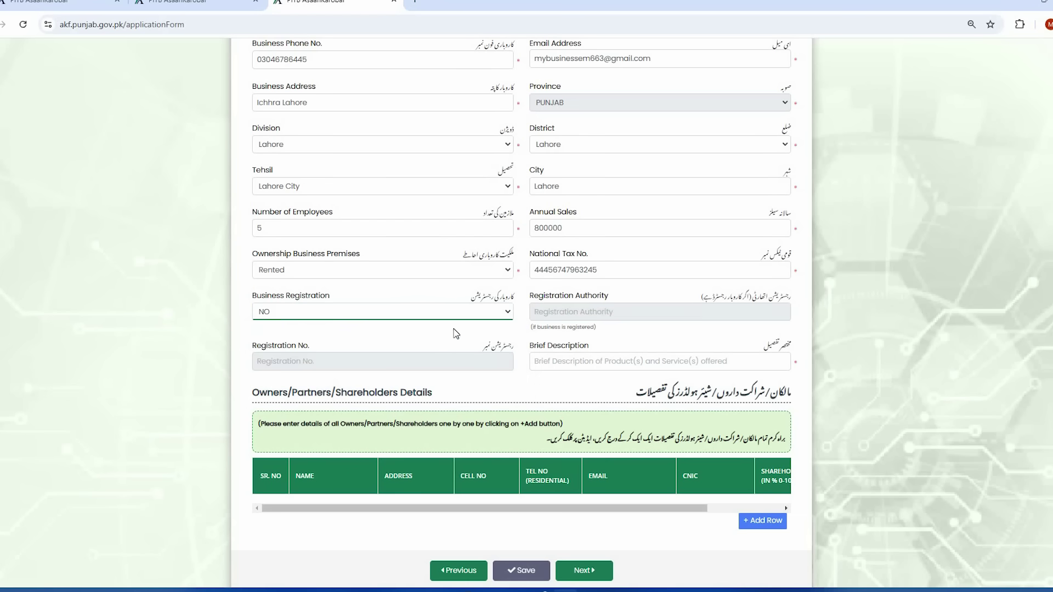
key("Up")
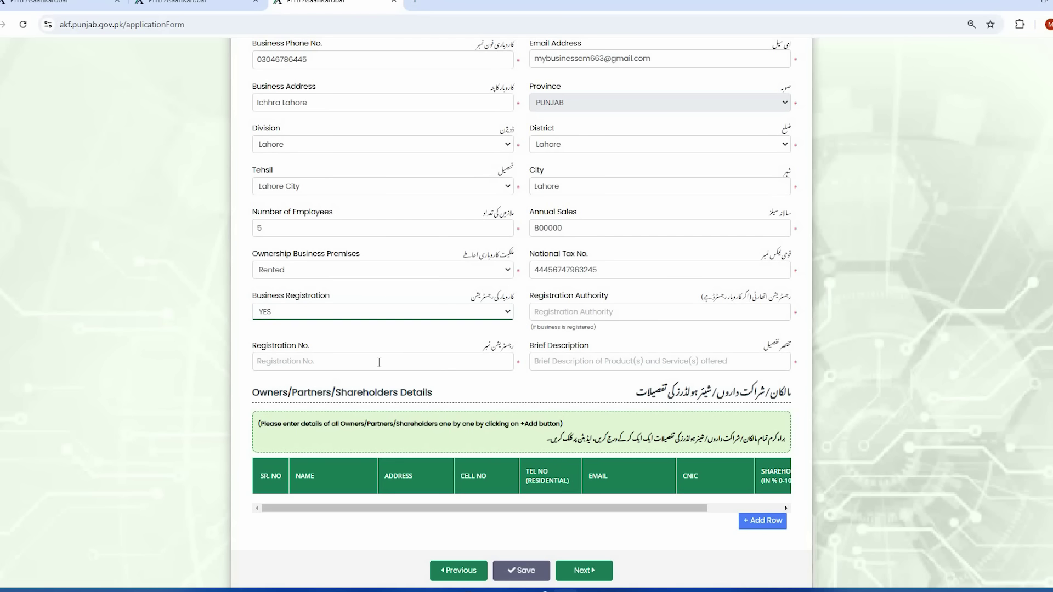
left_click(392, 318)
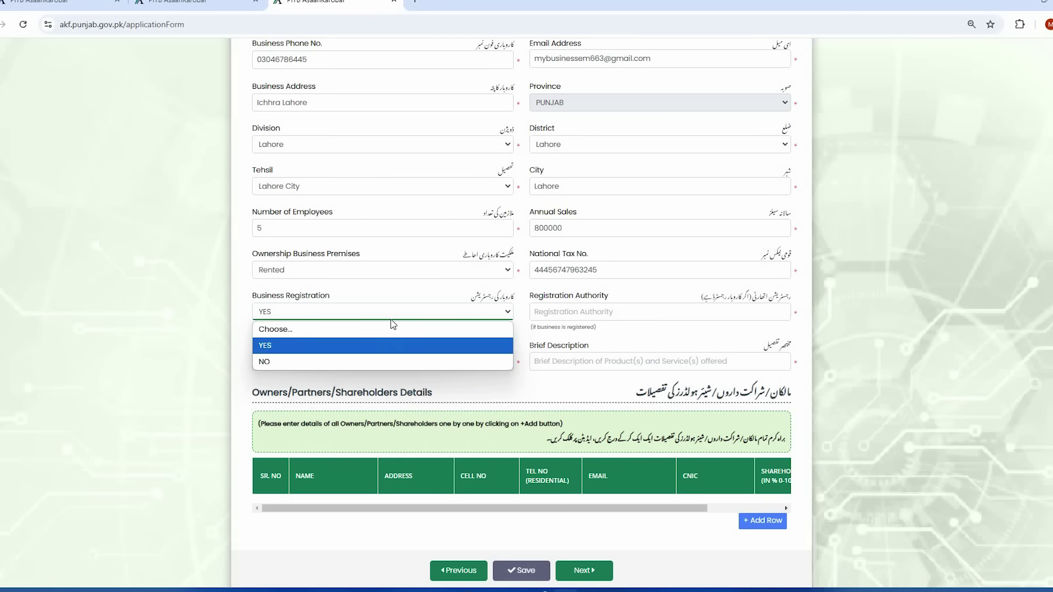
left_click(367, 358)
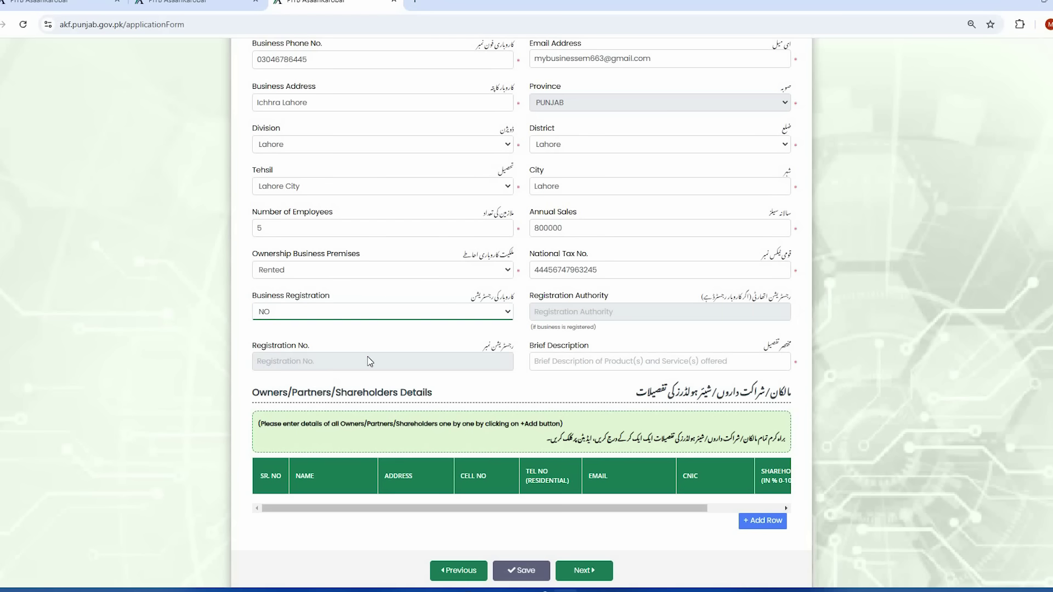
- Enter 'nill' as the Brief Description and save the Business Details
left_click(569, 358)
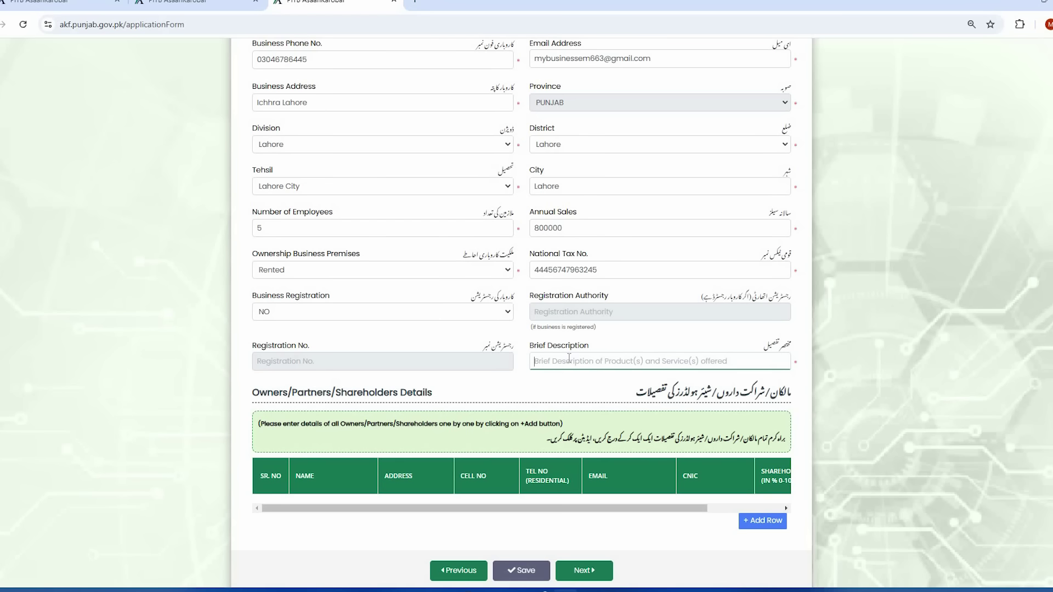
type("nill")
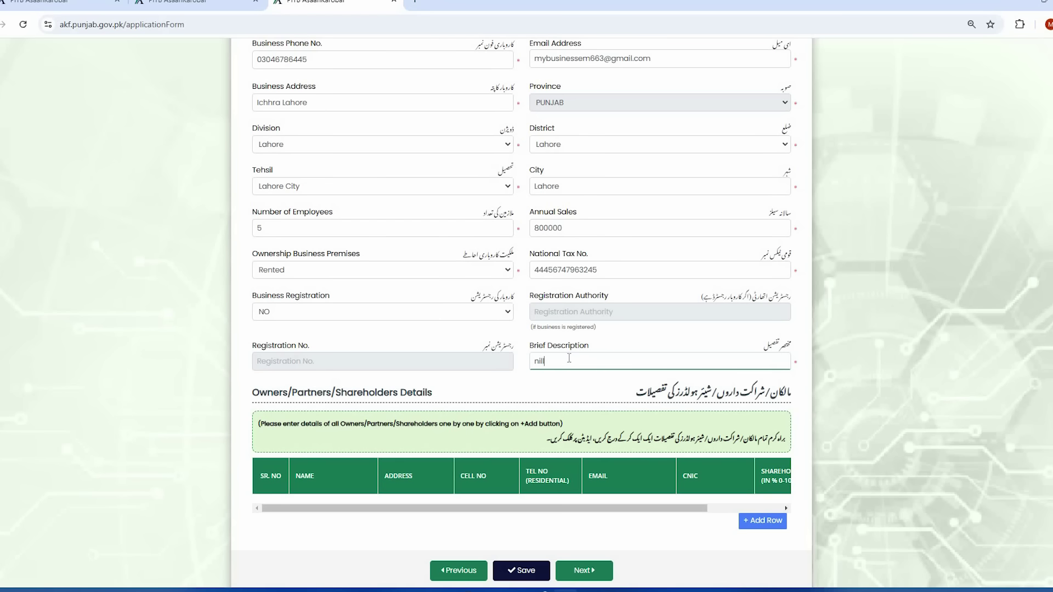
scroll(534, 404, "down", 1)
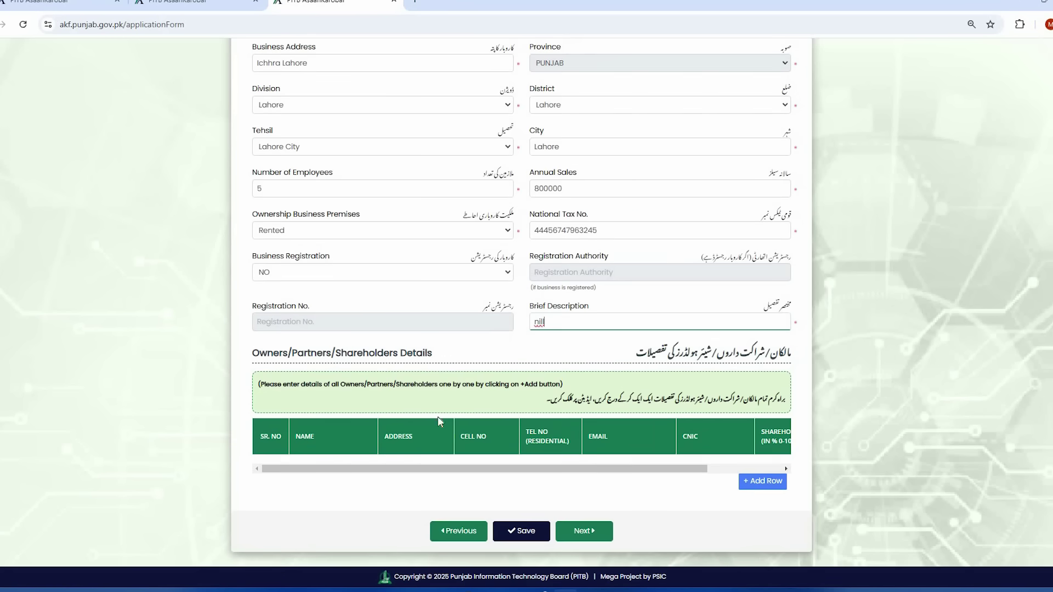
left_click(523, 536)
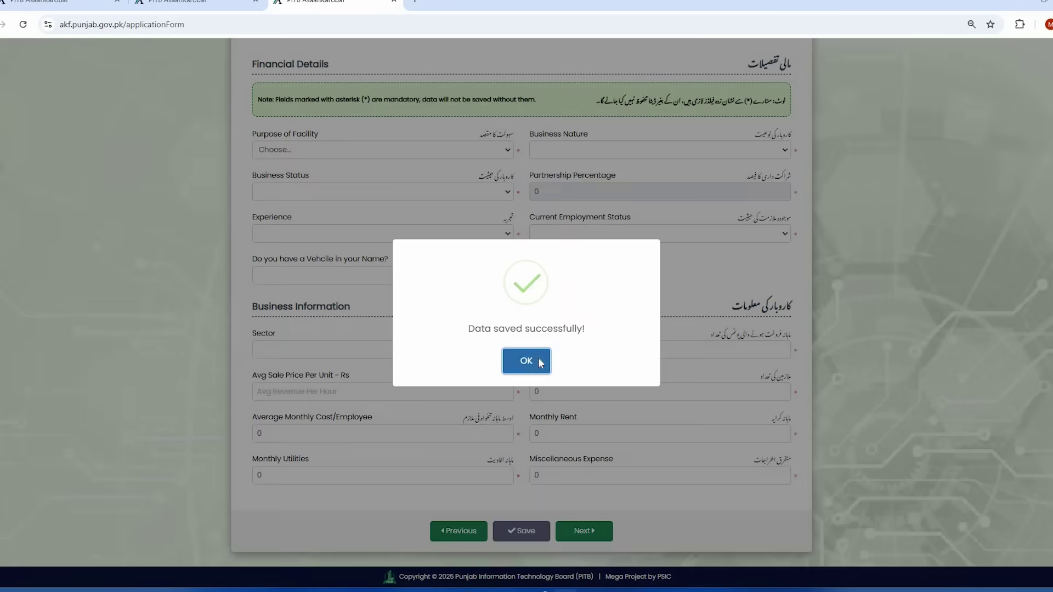
- Dismiss the save confirmation and set Purpose of Facility to Setting-up new business
left_click(540, 364)
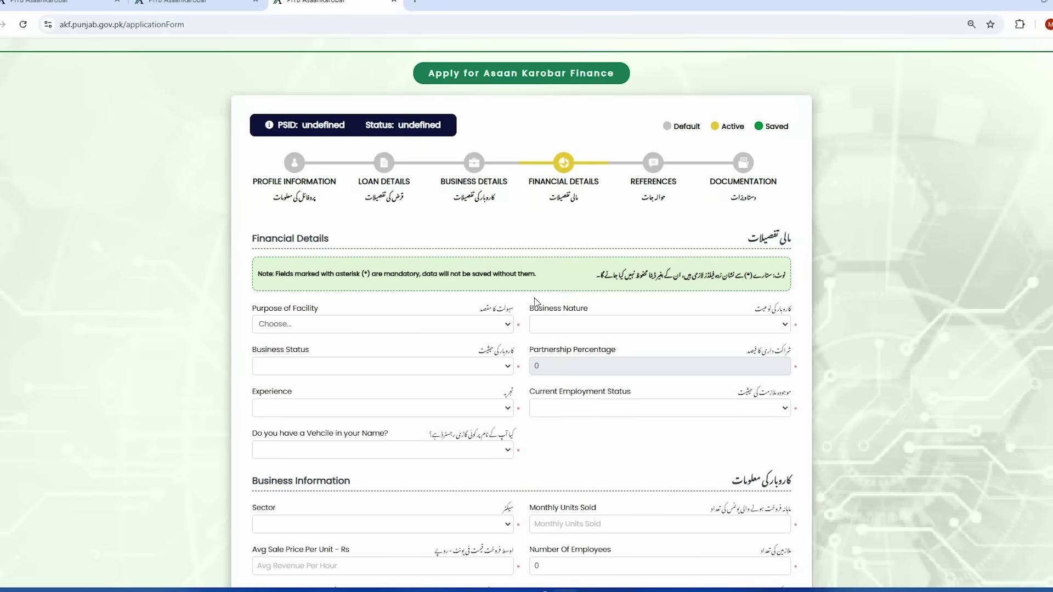
scroll(554, 344, "up", 1)
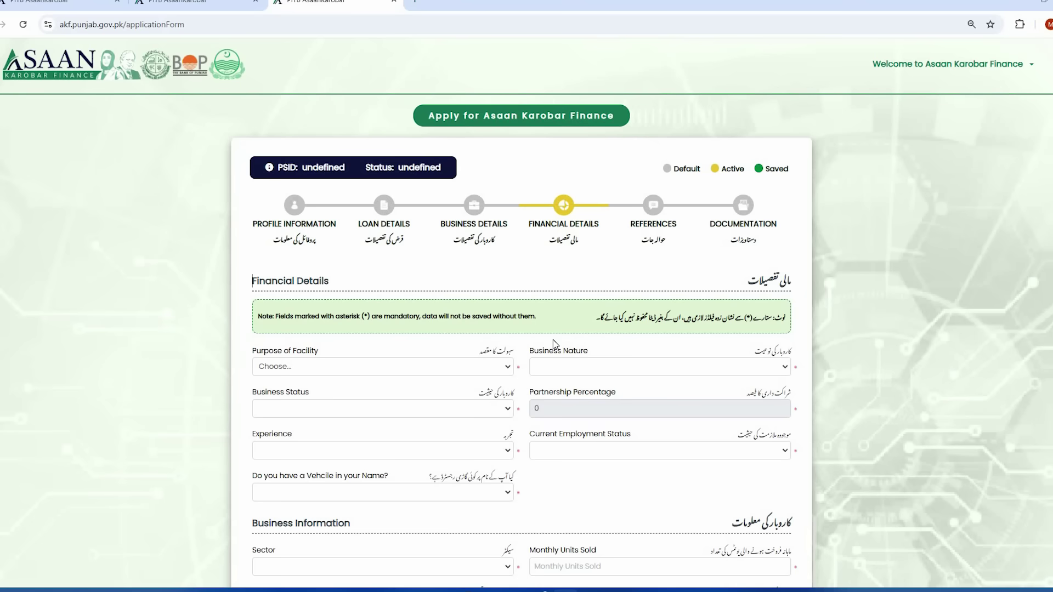
left_click(475, 371)
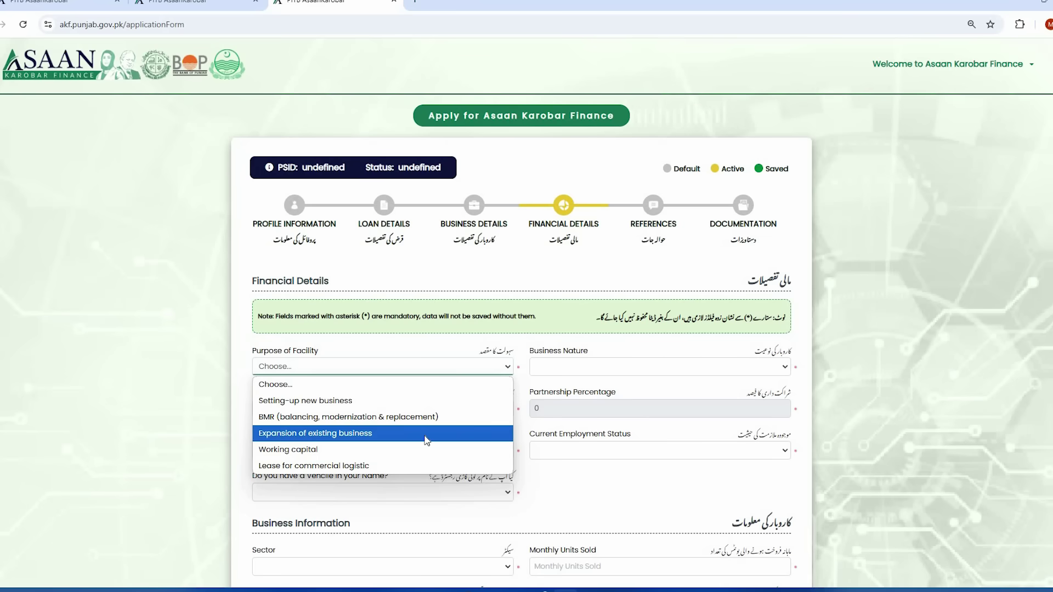
left_click(419, 409)
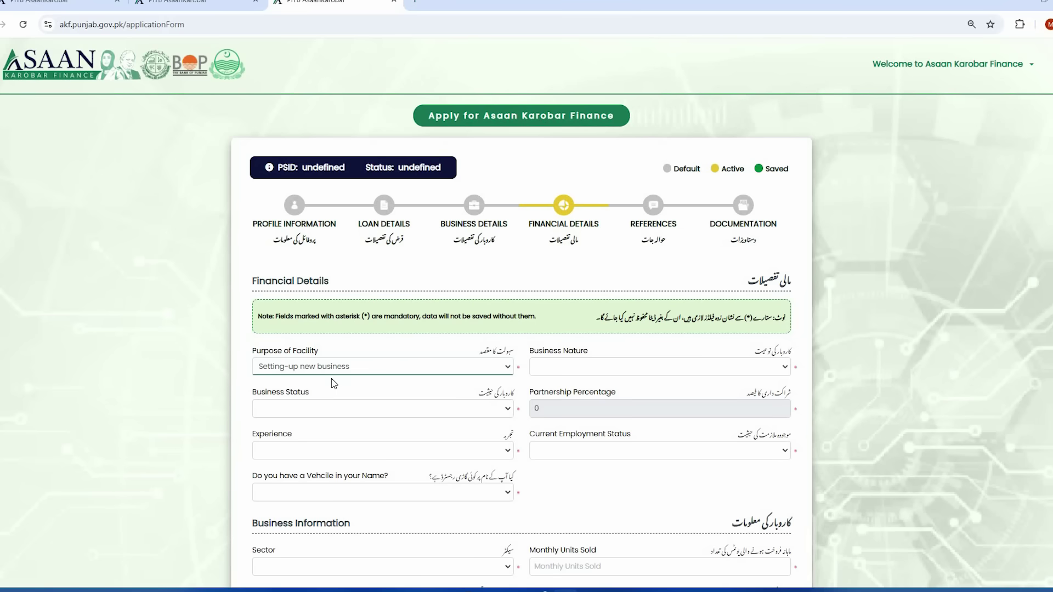
- Choose Services as Business Nature and Proprietorship as Business Status
left_click(583, 366)
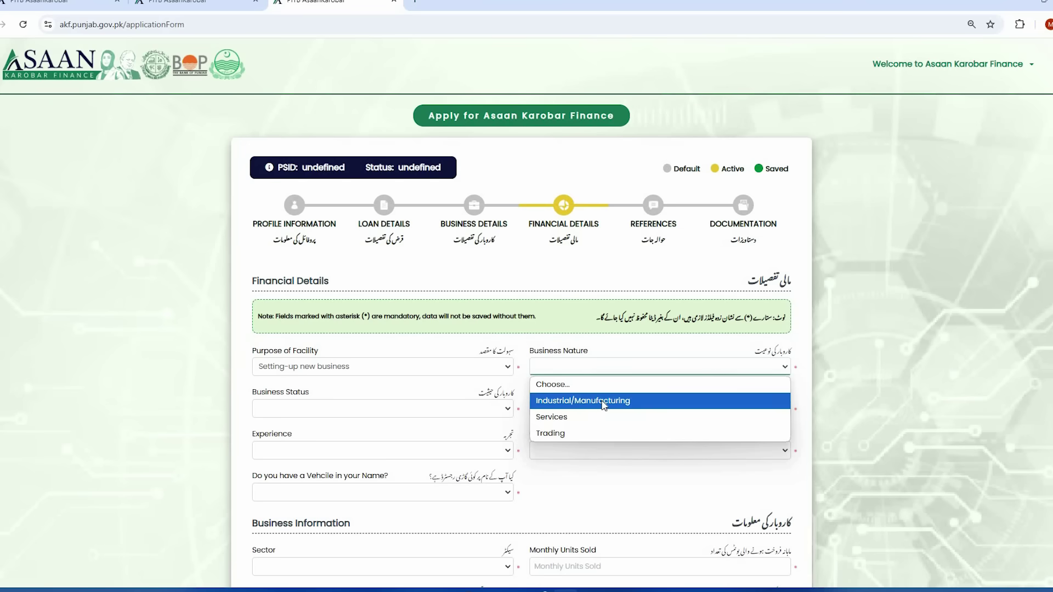
left_click(595, 419)
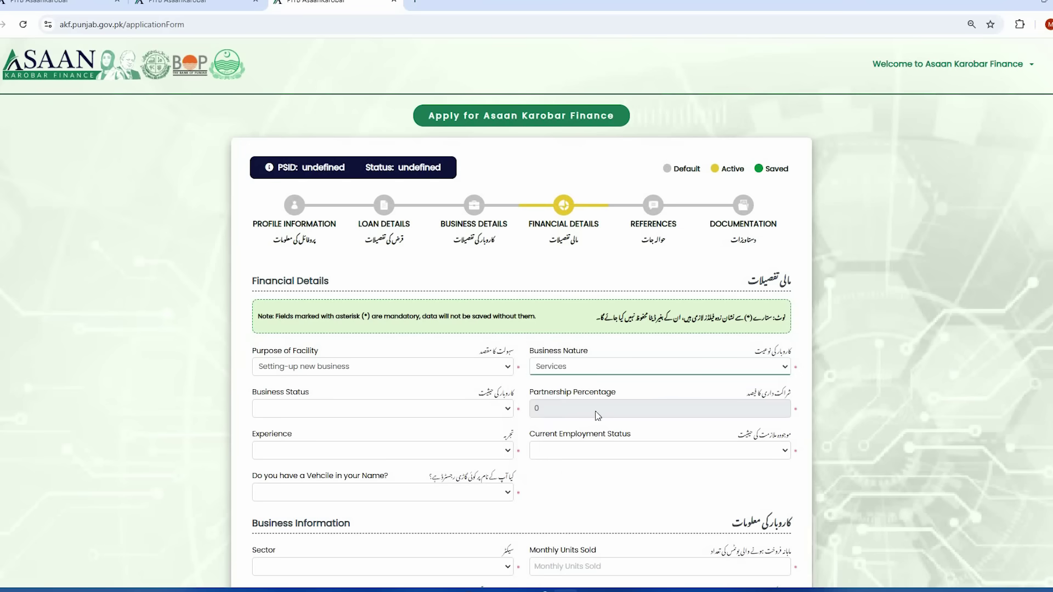
left_click(369, 416)
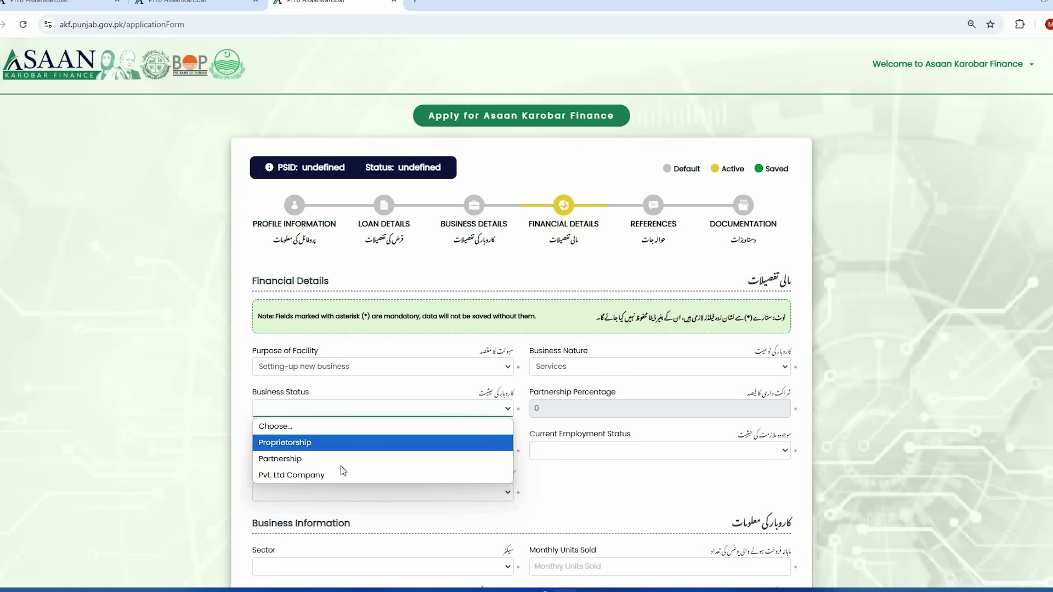
left_click(337, 443)
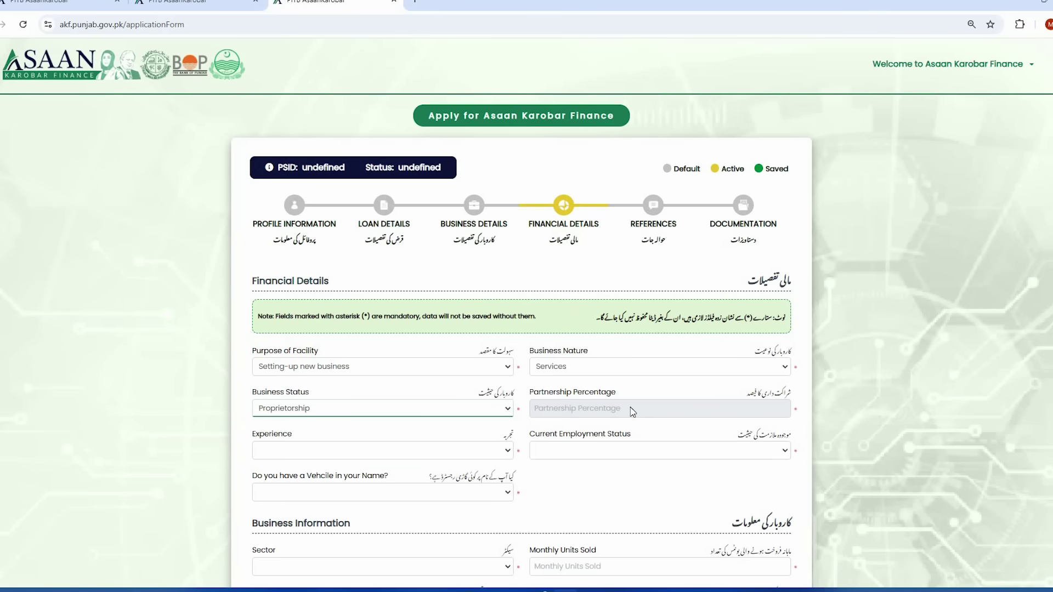
left_click(344, 412)
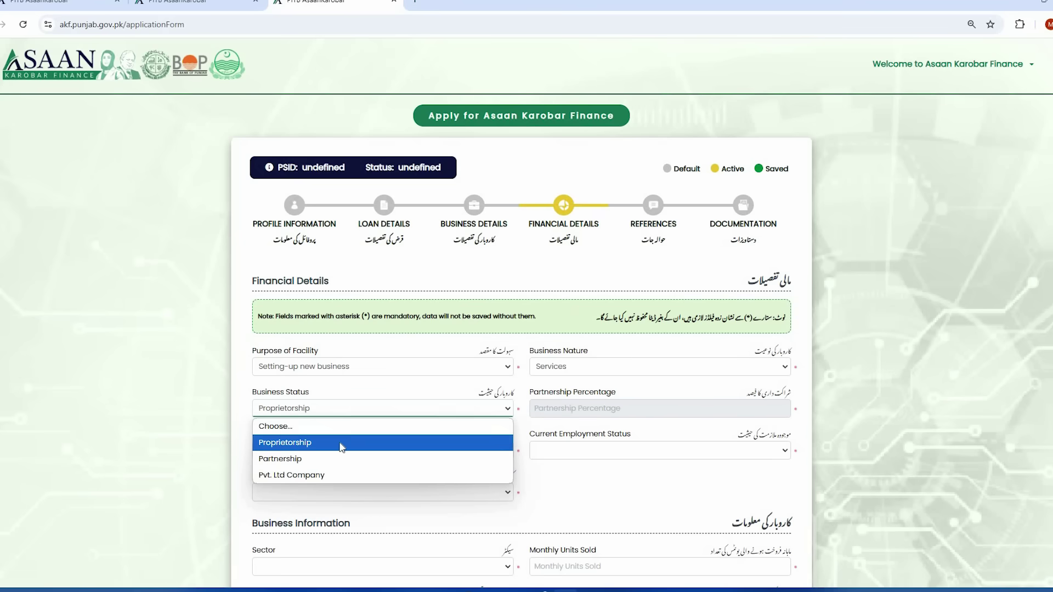
left_click(341, 445)
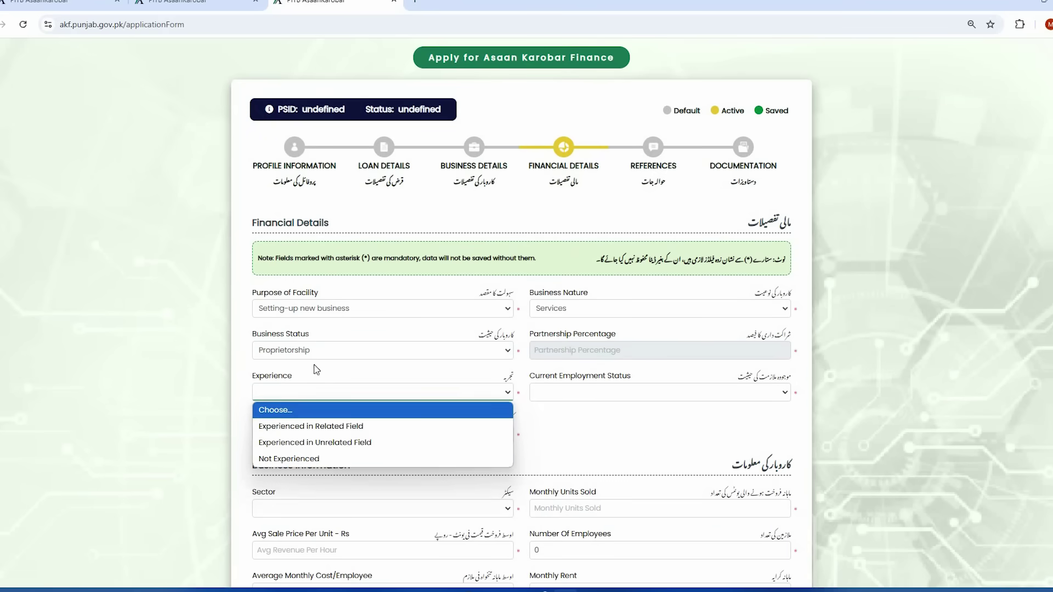
- Set Experience to Experienced in Related Field and Employment Status to Employed in Related Field
left_click(313, 376)
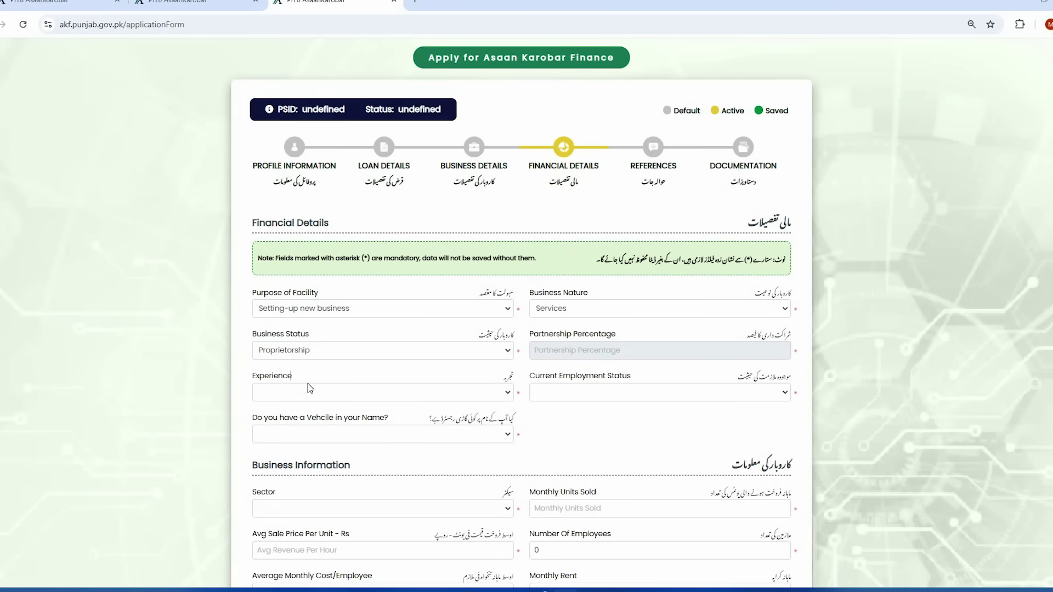
left_click(310, 393)
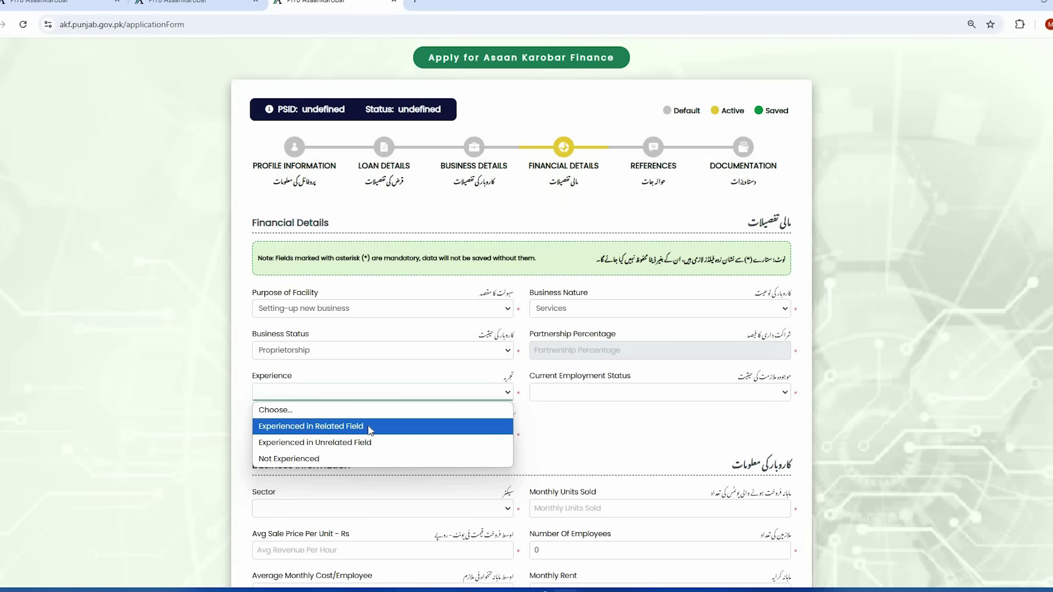
left_click(369, 429)
left_click(662, 398)
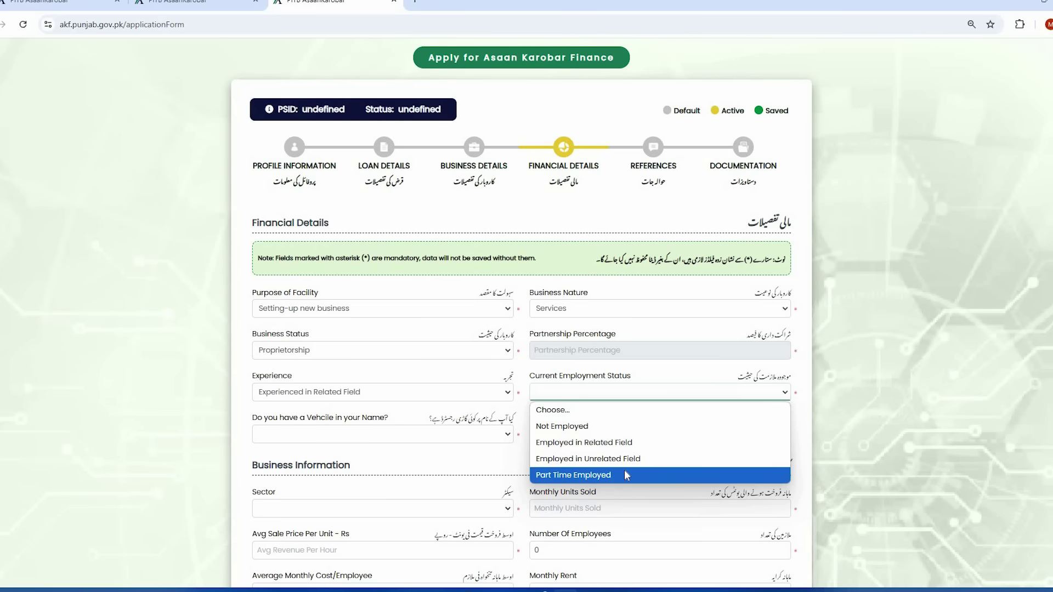
left_click(614, 443)
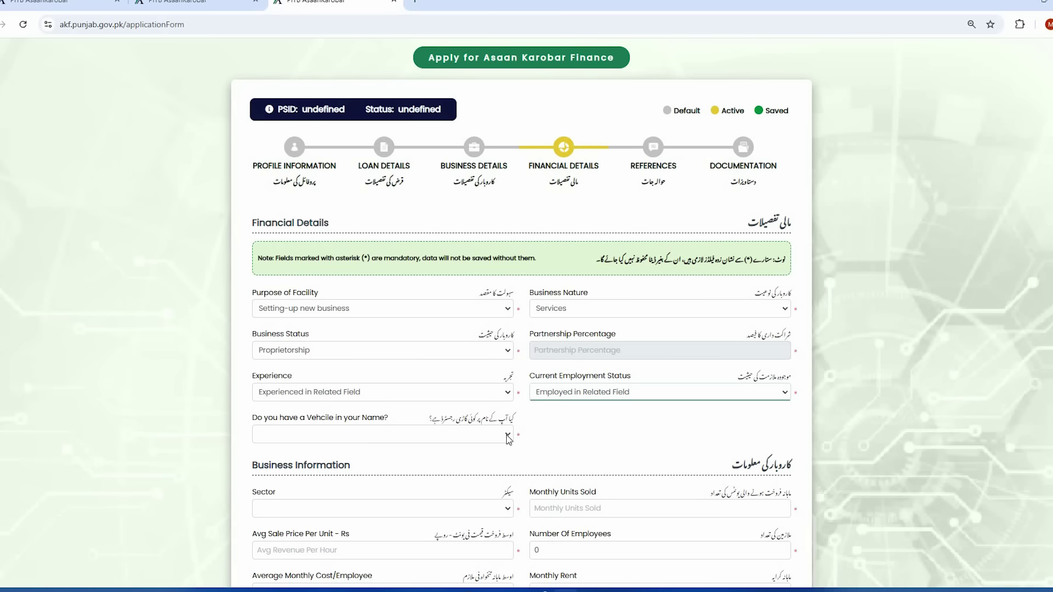
- Answer NO to owning a vehicle
left_click(507, 438)
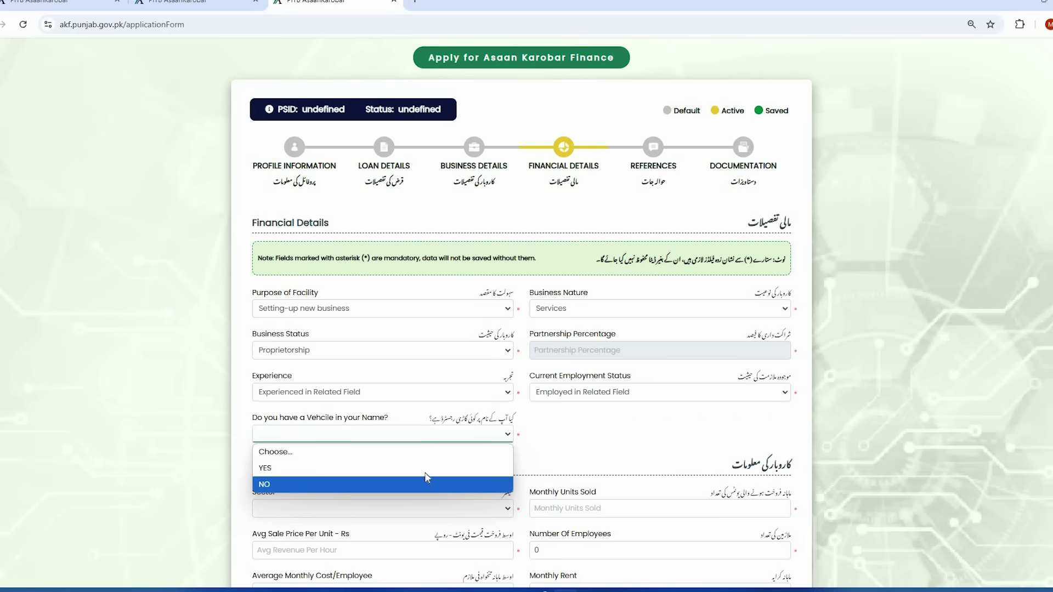
left_click(426, 469)
left_click(422, 437)
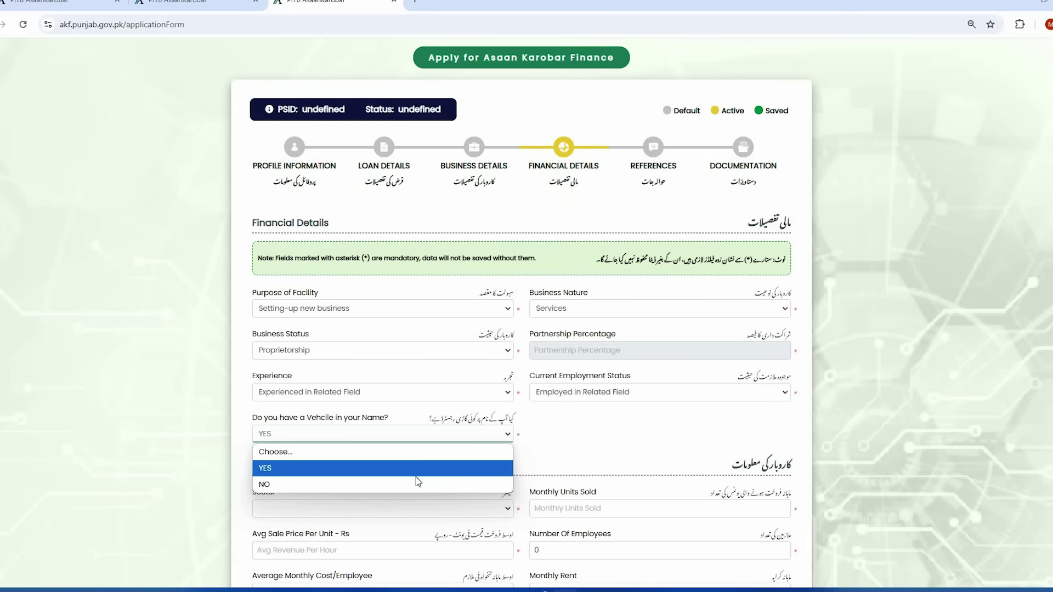
left_click(417, 484)
scroll(423, 429, "down", 2)
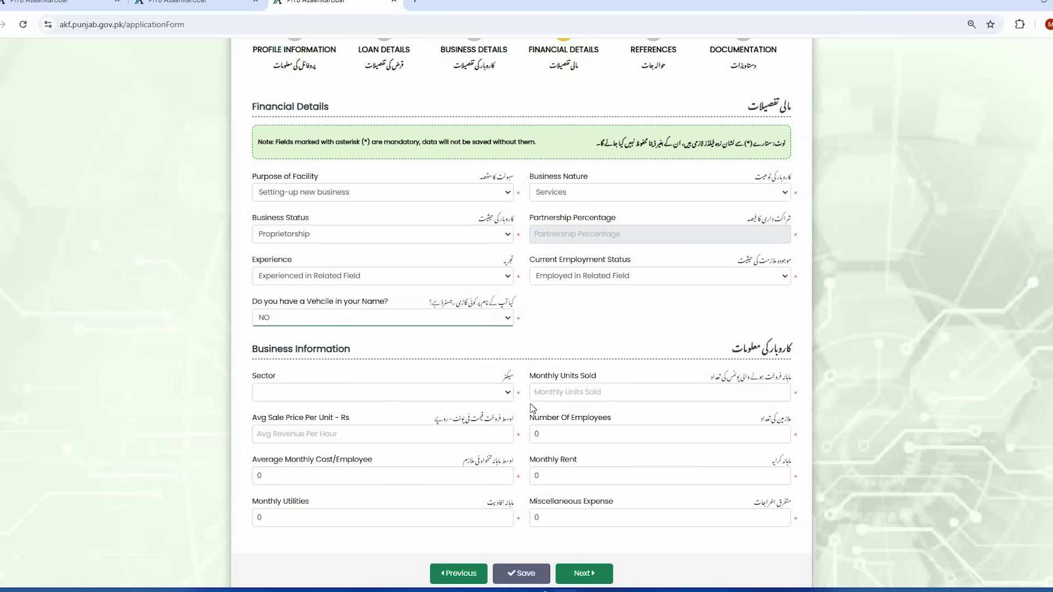
- Choose IT Businesses as the business sector
left_click(481, 393)
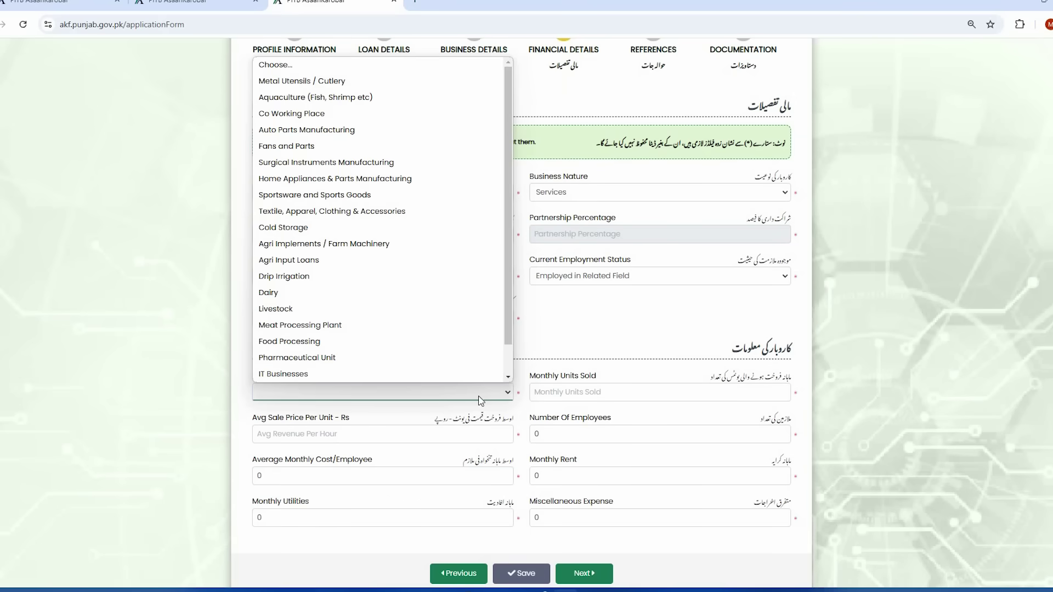
left_click(223, 404)
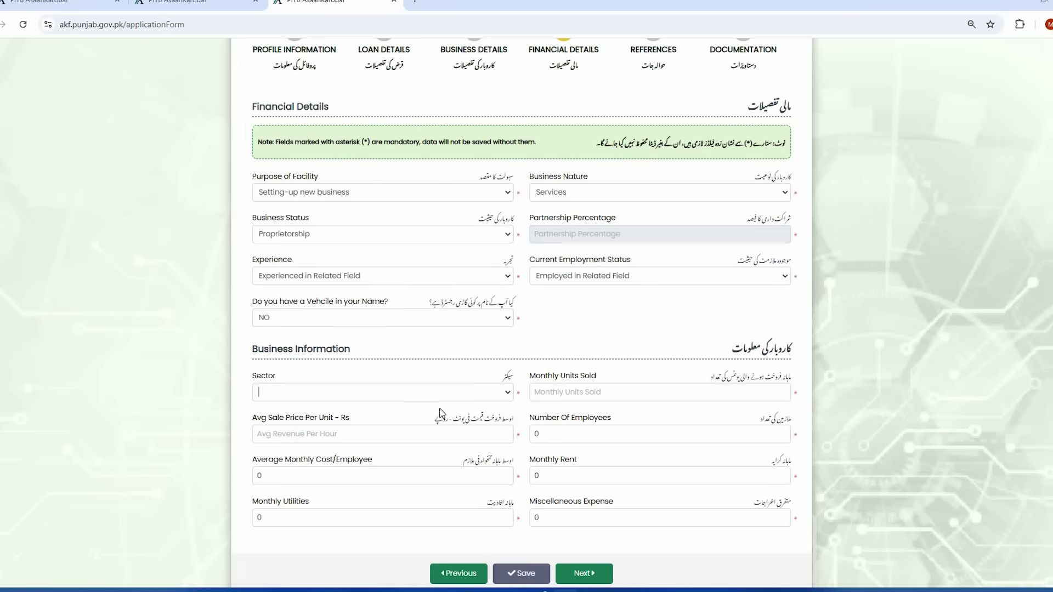
scroll(467, 447, "up", 1)
left_click(467, 447)
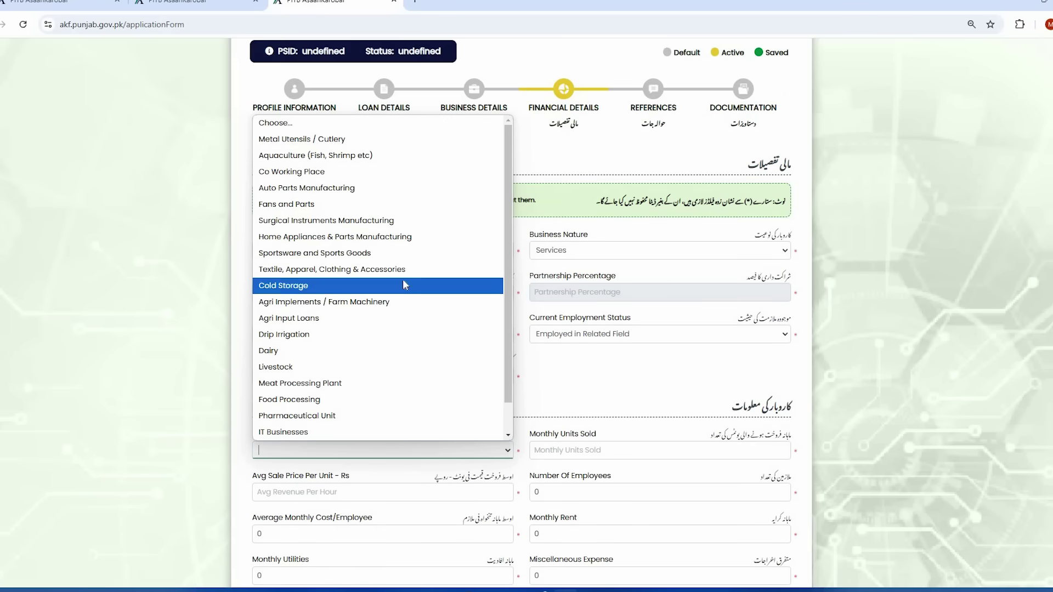
scroll(371, 250, "down", 1)
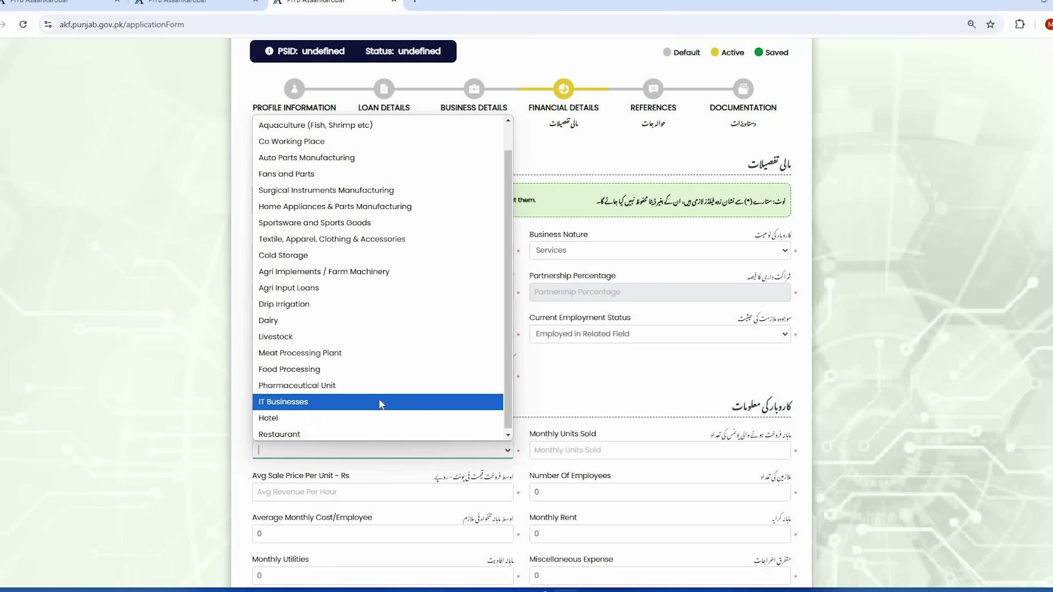
scroll(382, 405, "up", 1)
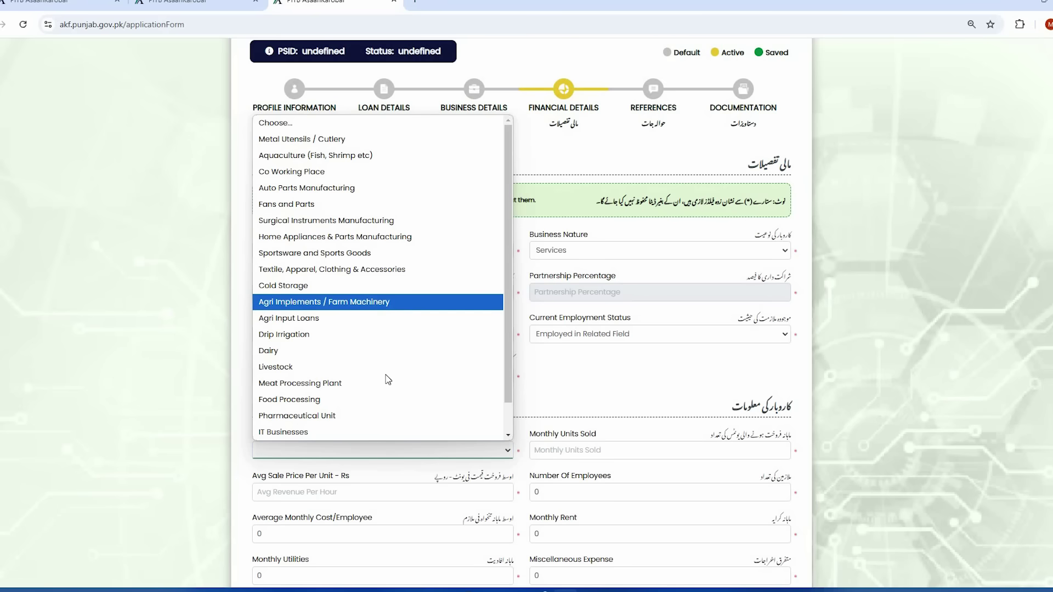
scroll(384, 378, "down", 1)
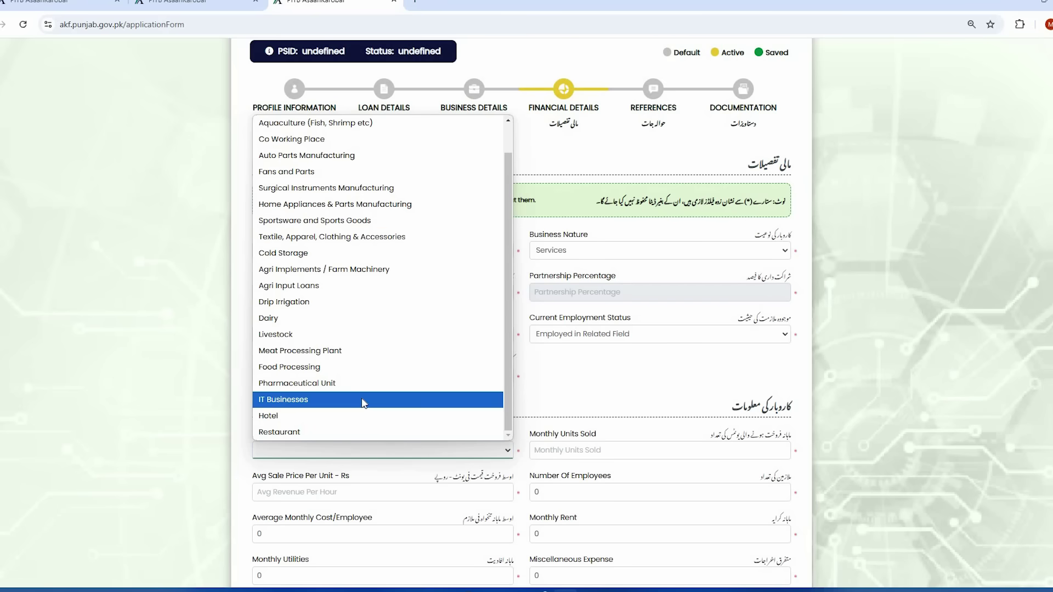
left_click(362, 400)
scroll(524, 414, "down", 2)
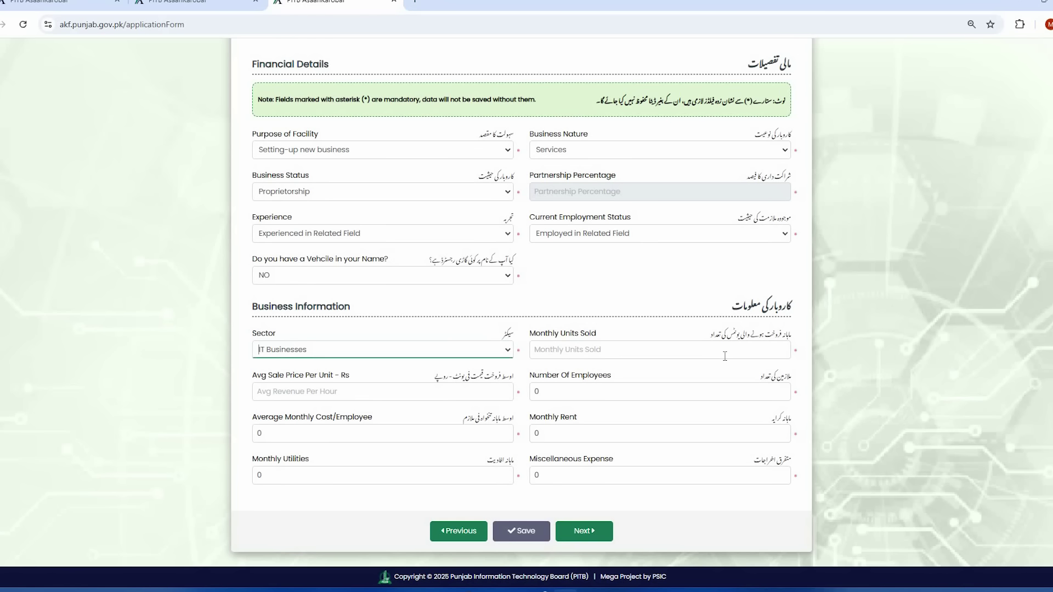
- Enter 100 monthly units sold, 04 employees and a 5000 average sale price
left_click(655, 351)
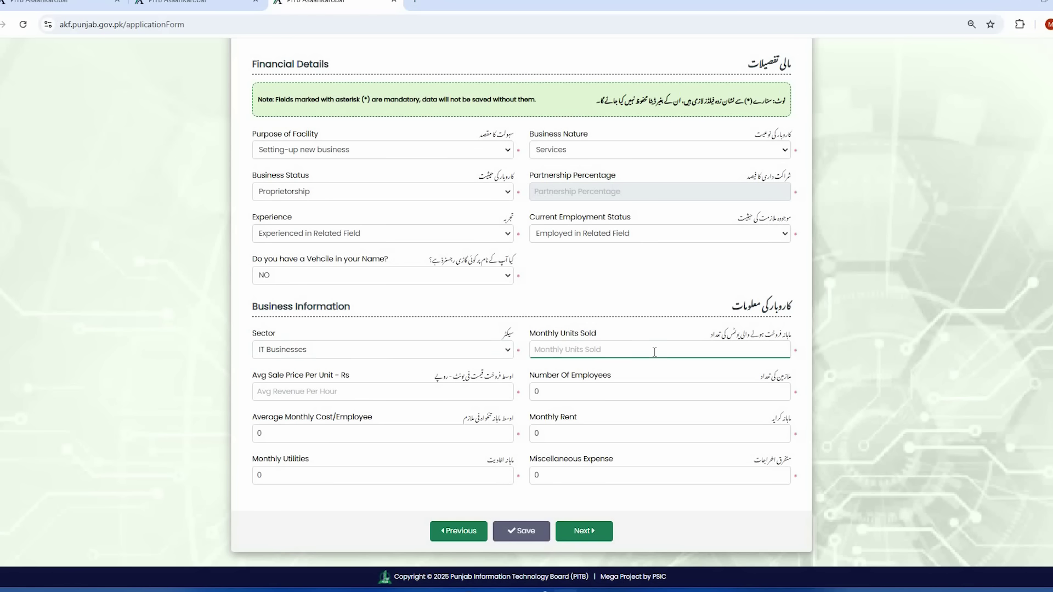
type("100")
left_click(630, 374)
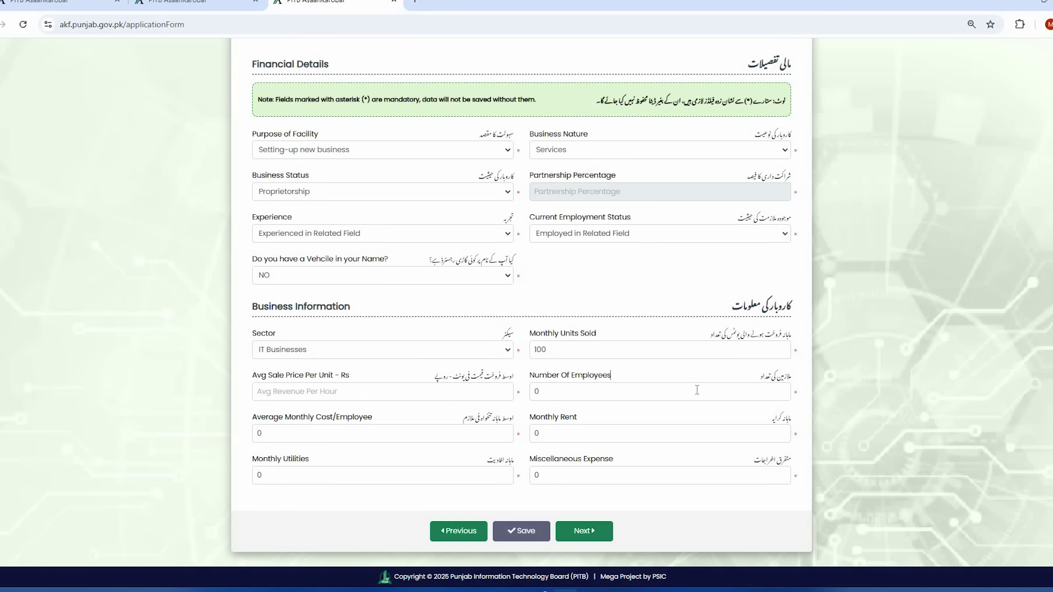
left_click(644, 392)
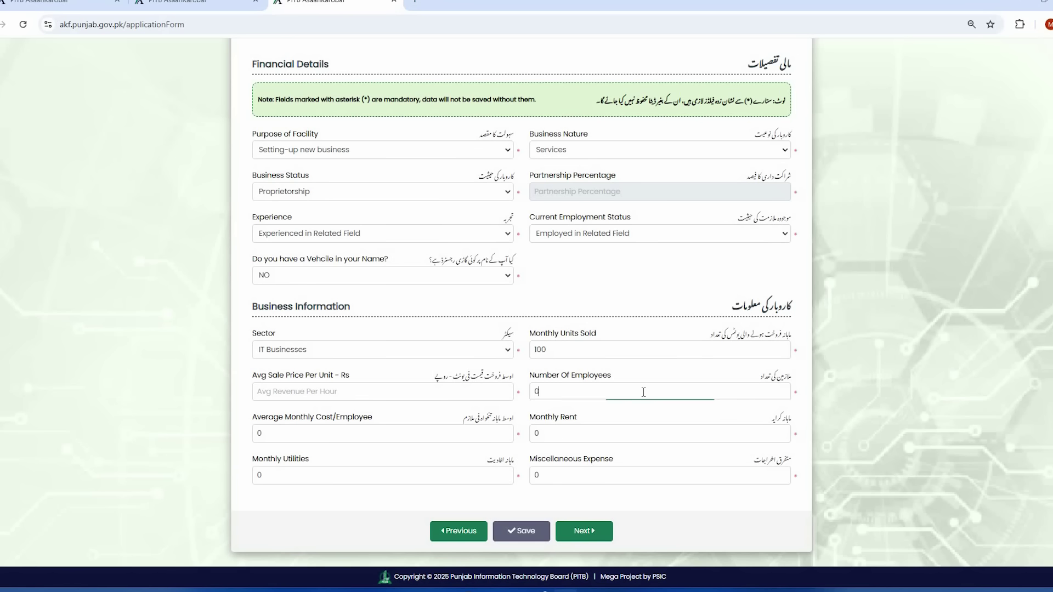
type("0")
left_click(649, 367)
left_click(600, 396)
type("3")
left_click(465, 390)
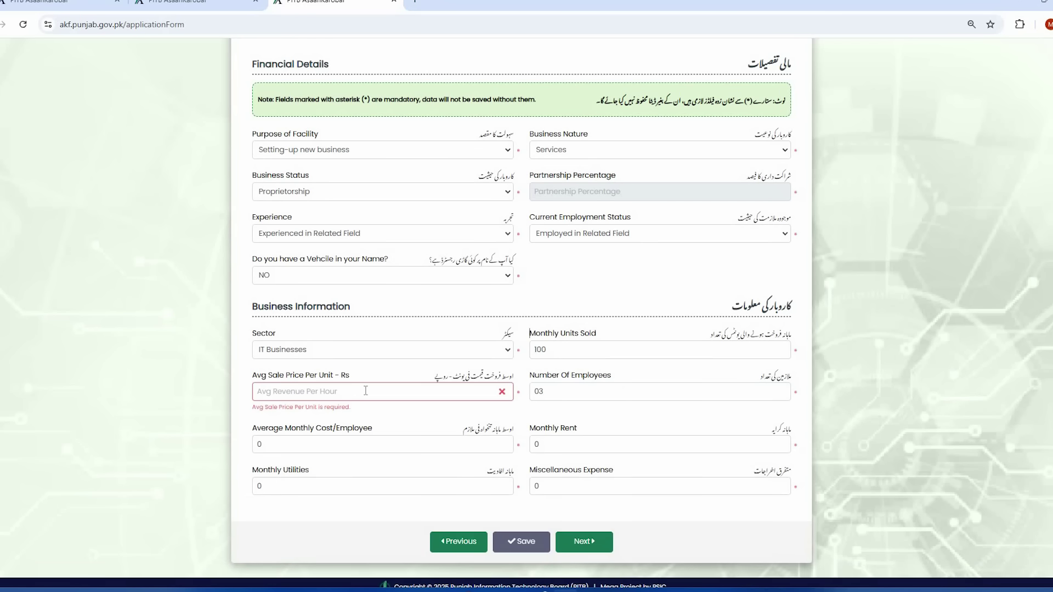
left_click(366, 391)
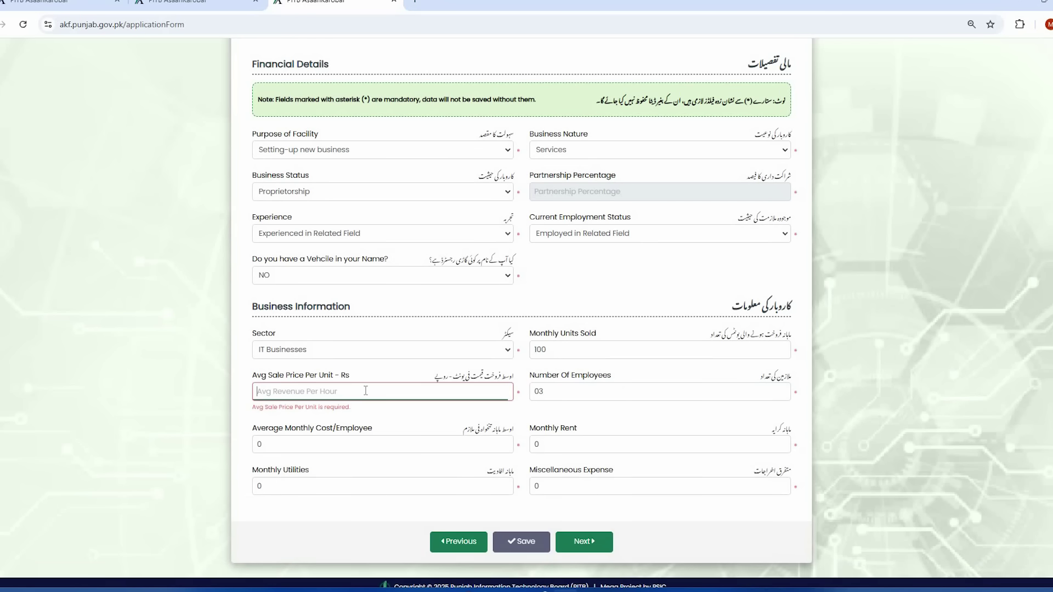
type("5000")
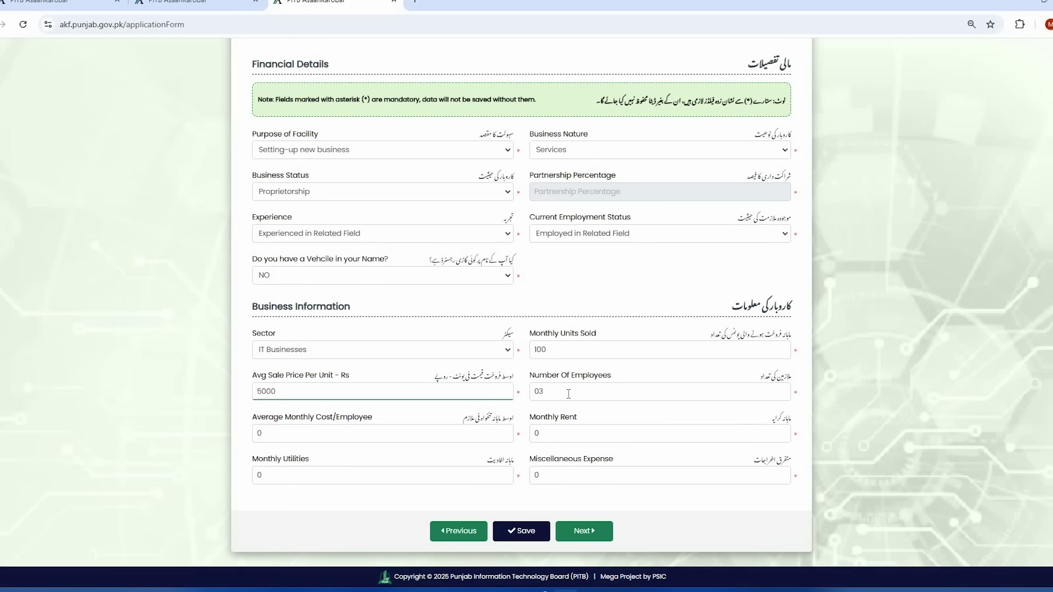
left_click(569, 393)
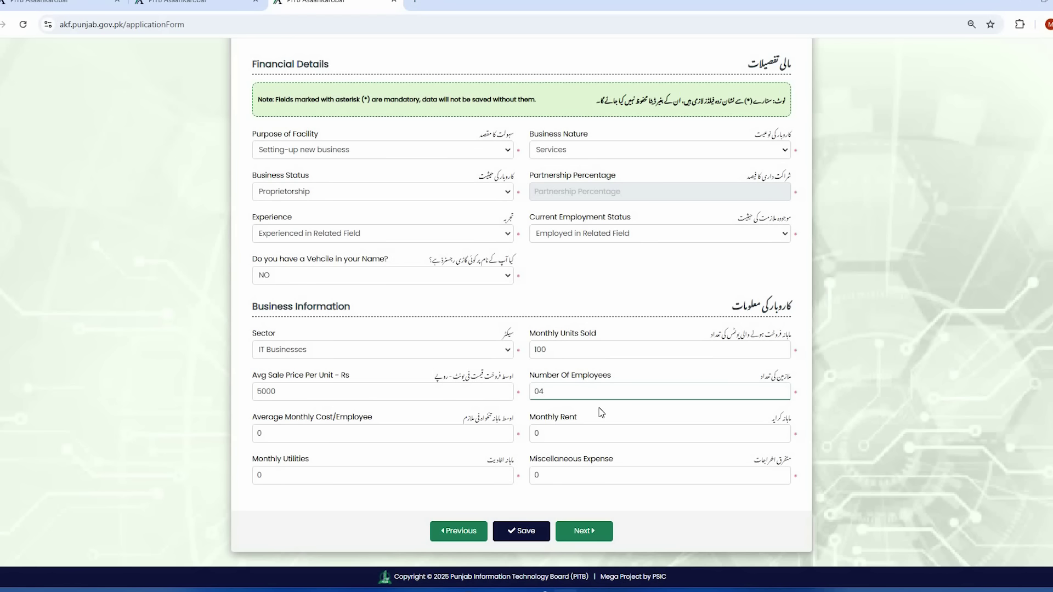
- Enter employee cost 35000, rent 30000, utilities 600000, and clear the Miscellaneous Expense field
left_click(487, 434)
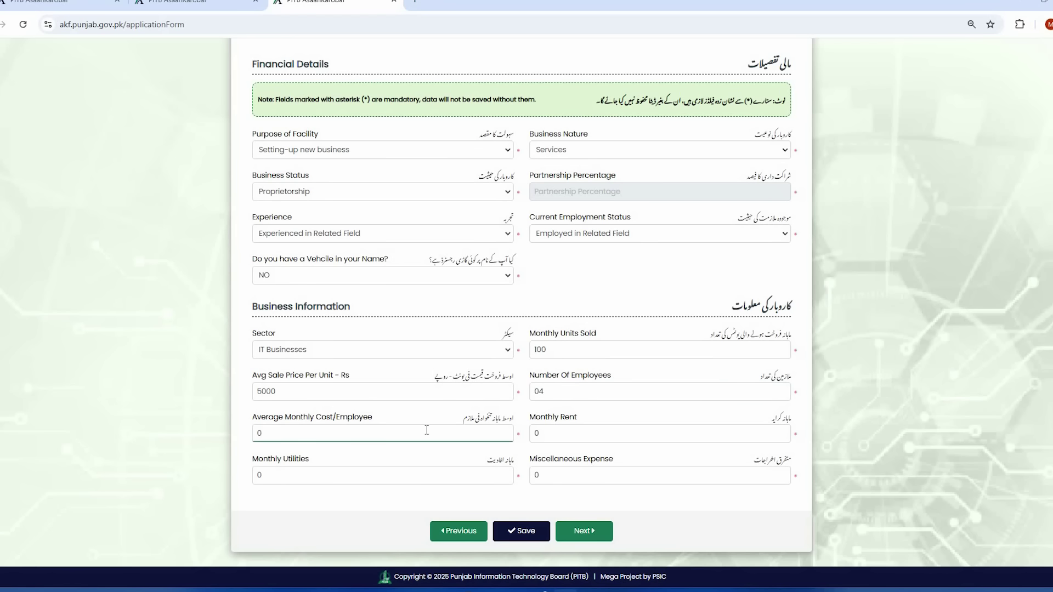
type("35000")
left_click(261, 433)
left_click(577, 432)
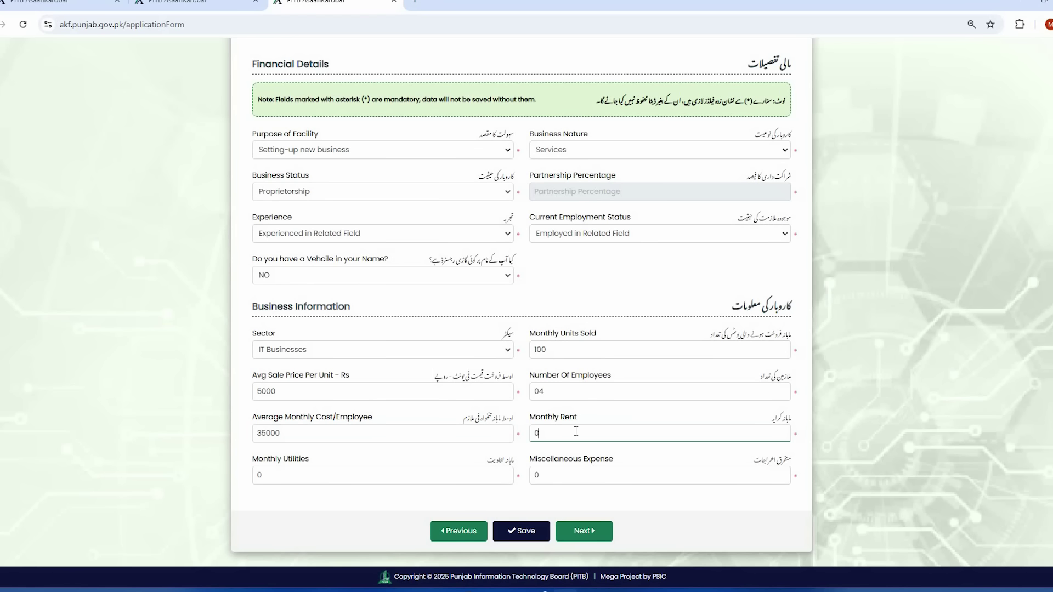
key("BackSpace")
type("30000")
left_click(294, 462)
left_click_drag(251, 460, 320, 472)
left_click(322, 473)
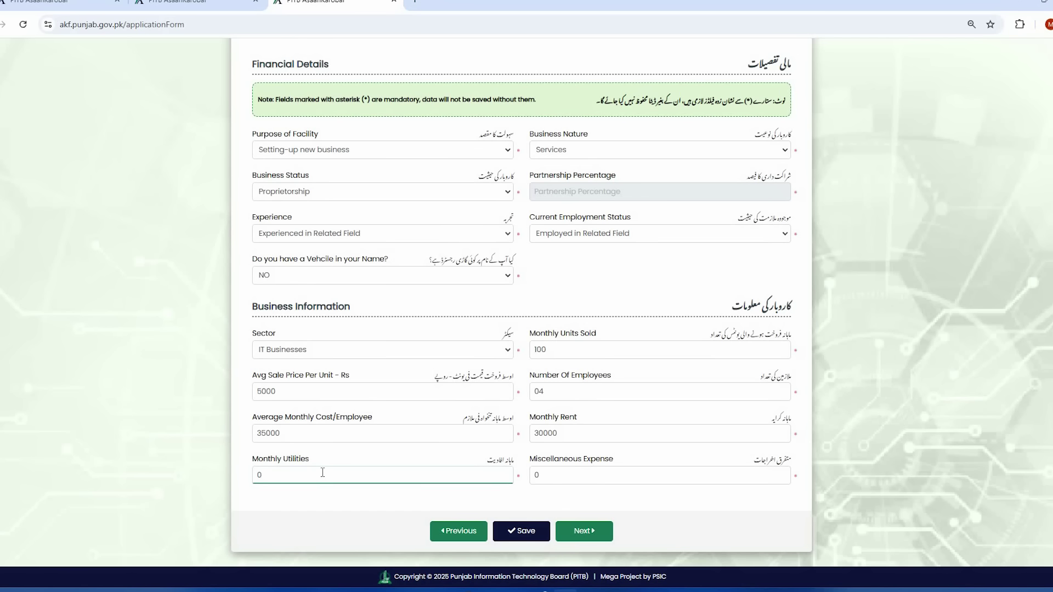
type("600000")
left_click(655, 478)
key("BackSpace")
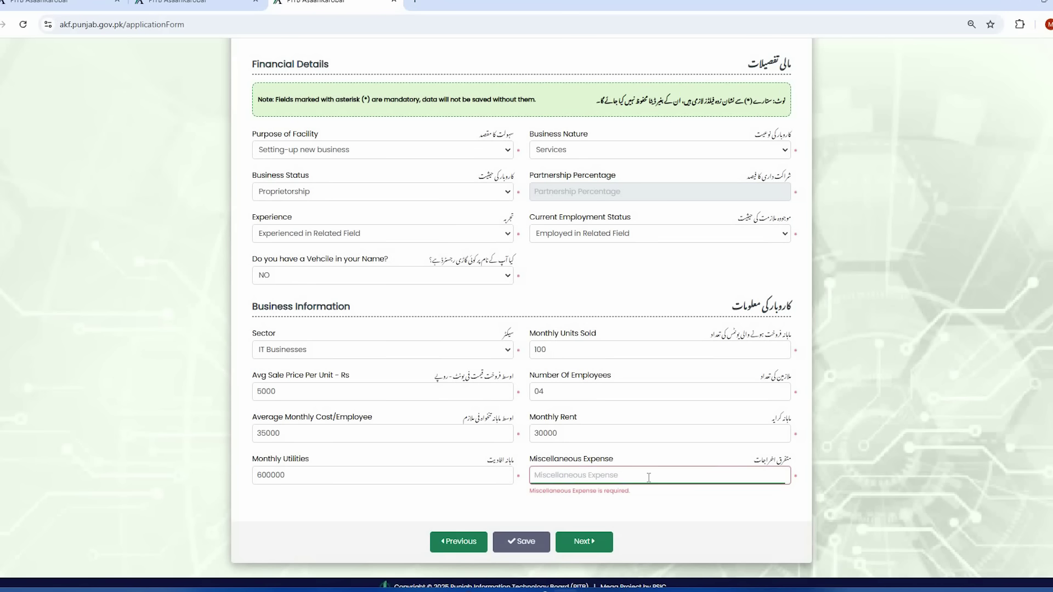
- Enter 50000 as Miscellaneous Expense and save the Financial Details
type("50000")
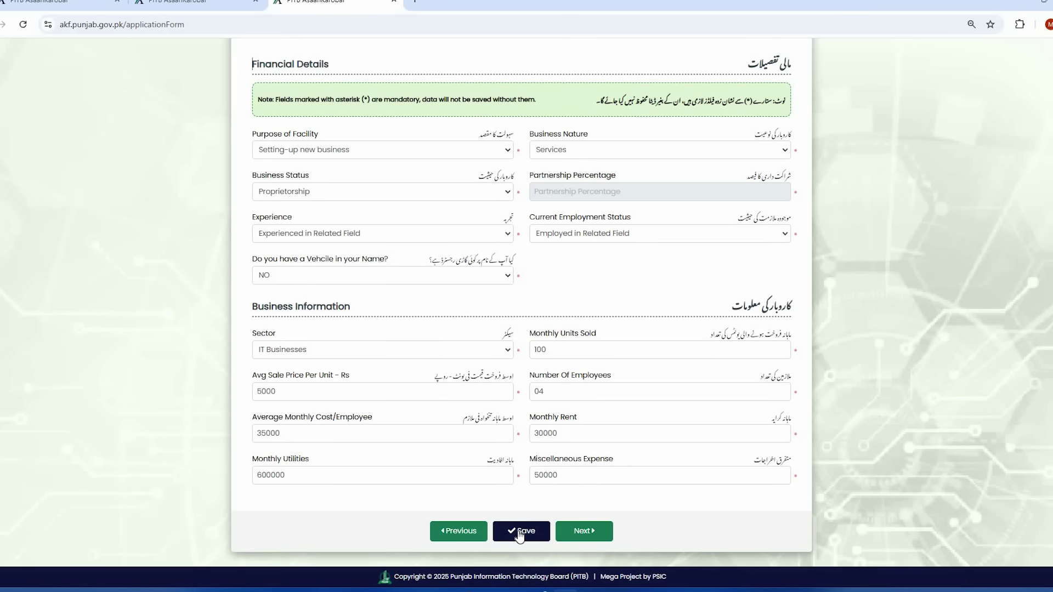
left_click(519, 532)
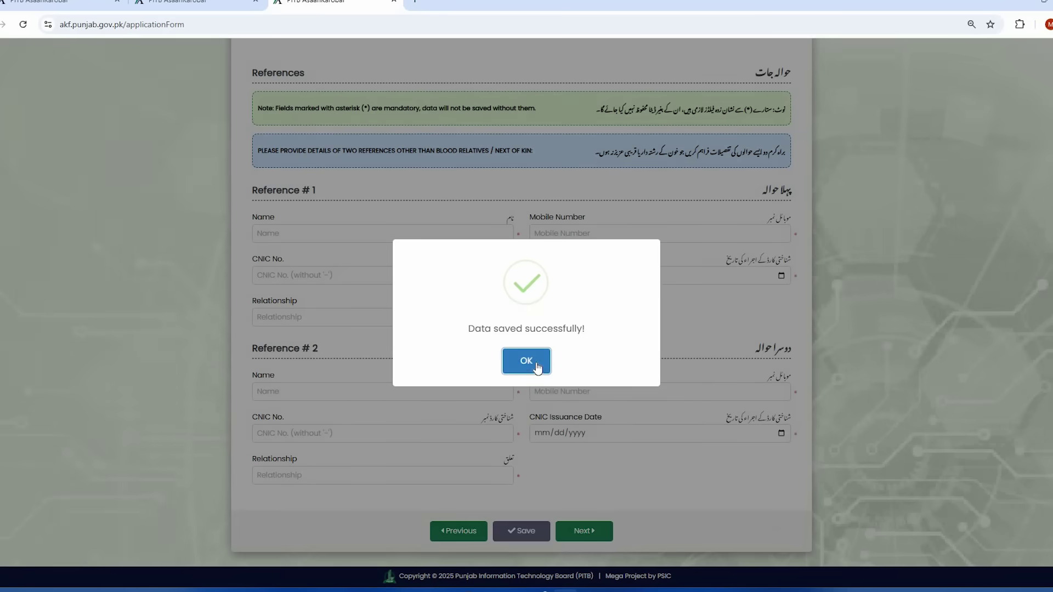
left_click(528, 357)
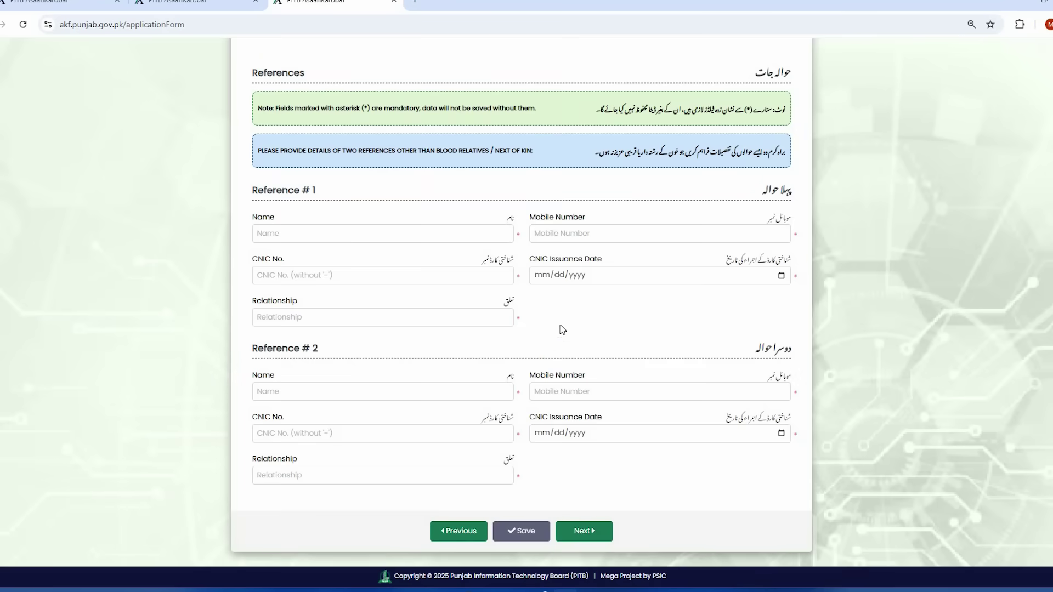
scroll(550, 315, "up", 2)
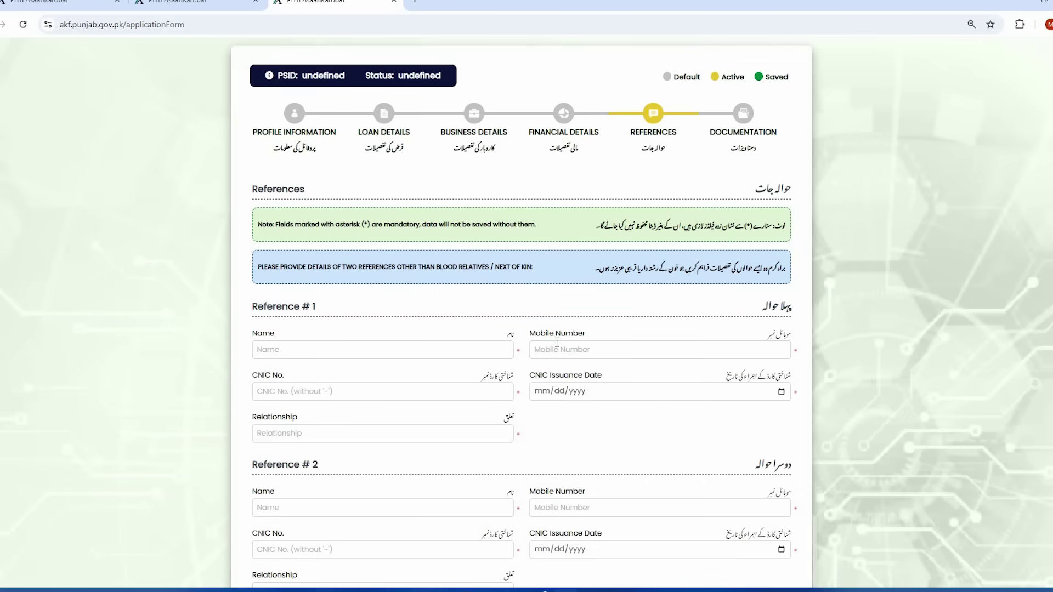
scroll(452, 372, "down", 1)
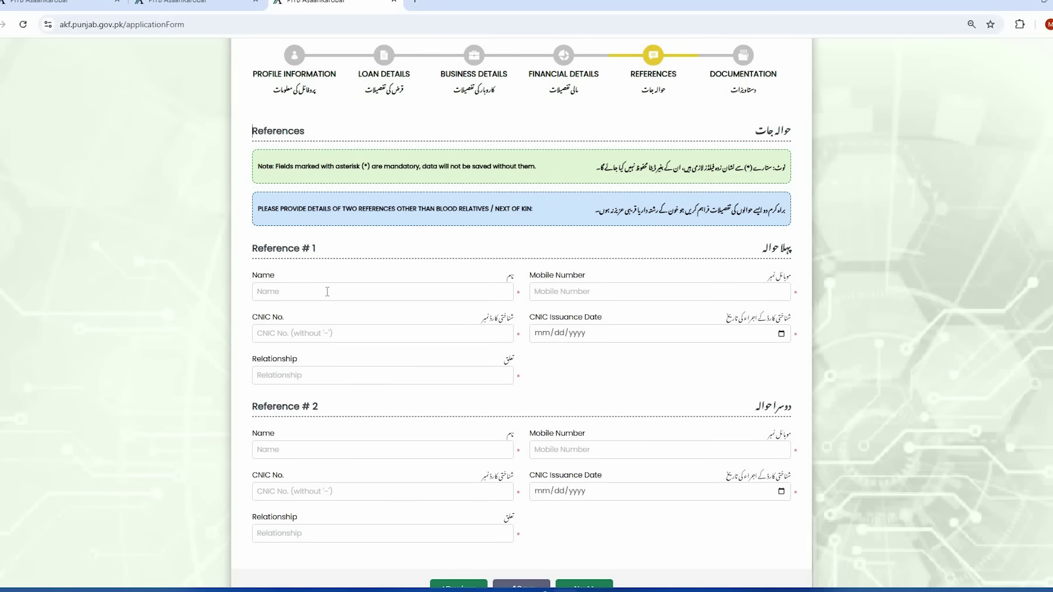
- Fill Reference #1's name, mobile, CNIC, issuance date 06/18/2021 and relationship friend
left_click(327, 291)
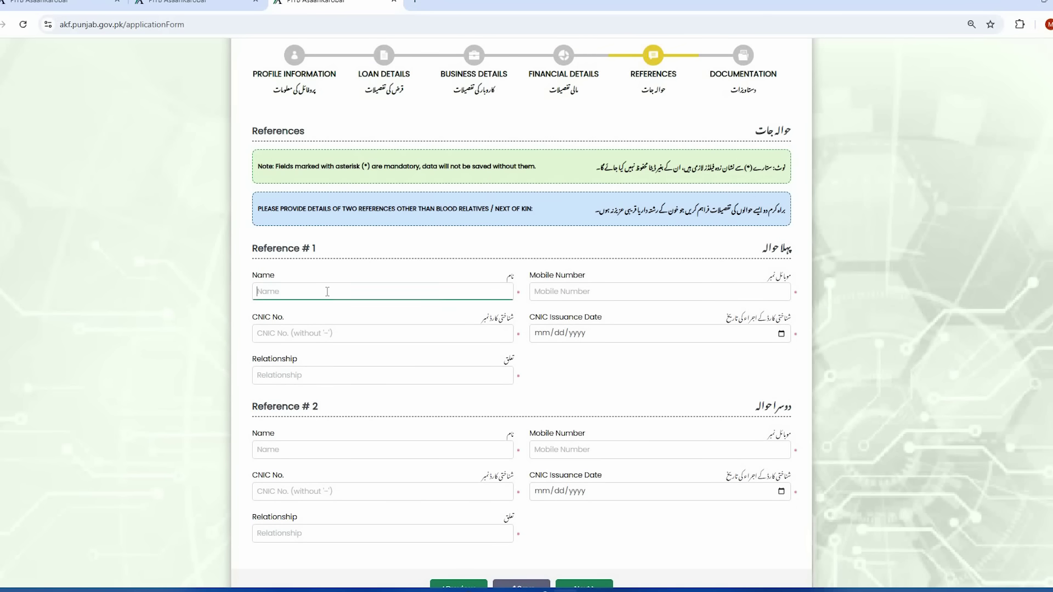
type("ali")
left_click(565, 291)
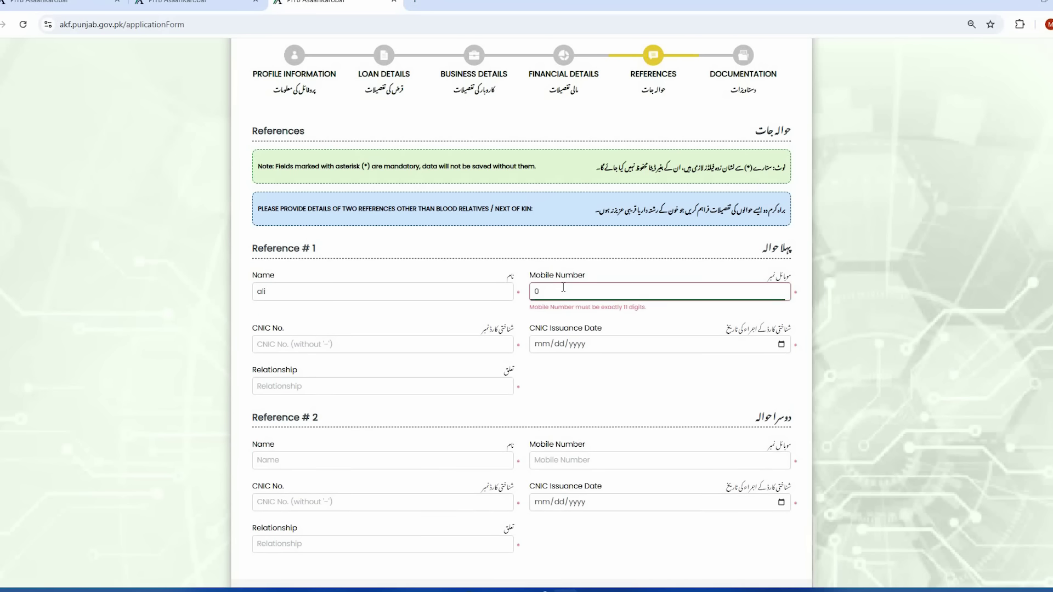
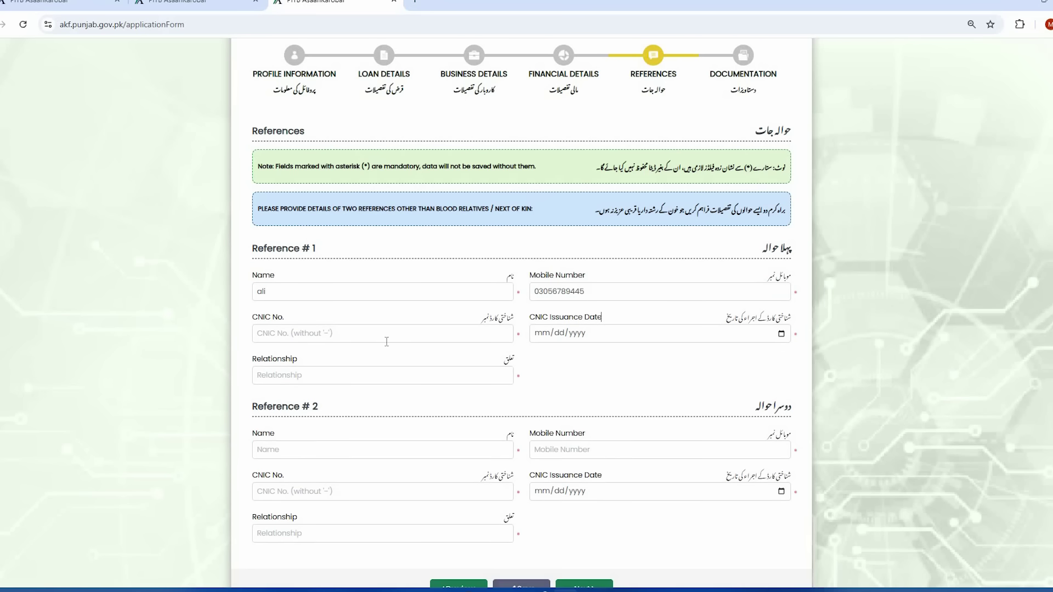
left_click(357, 337)
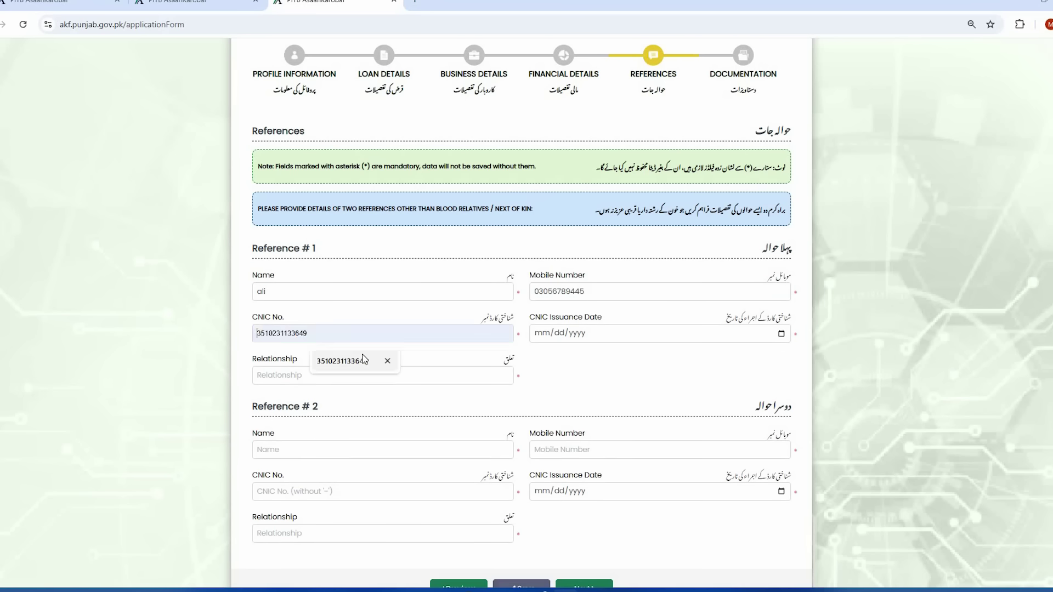
left_click(428, 332)
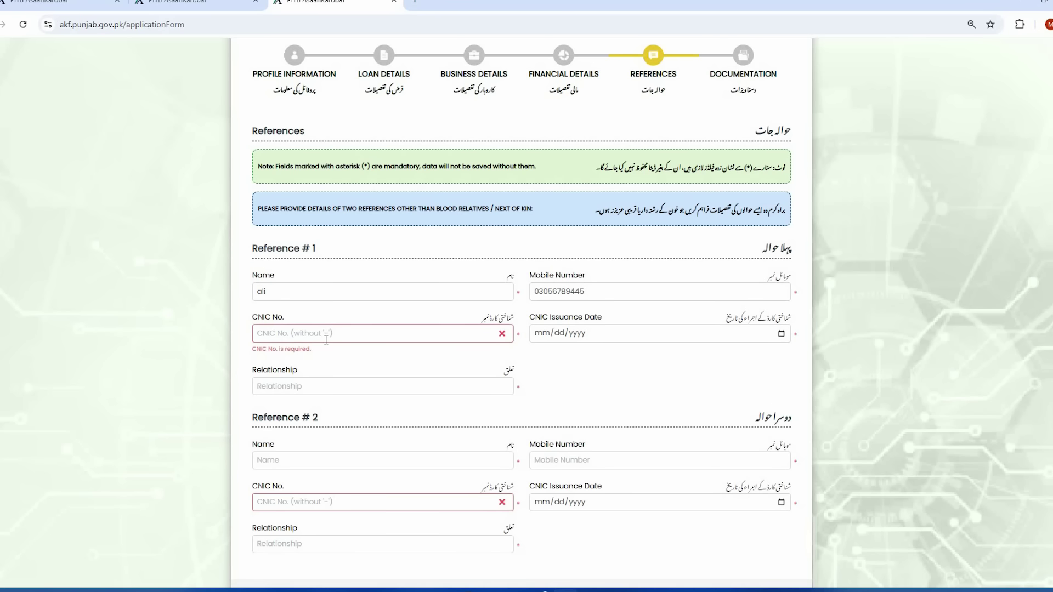
key("ctrl+v")
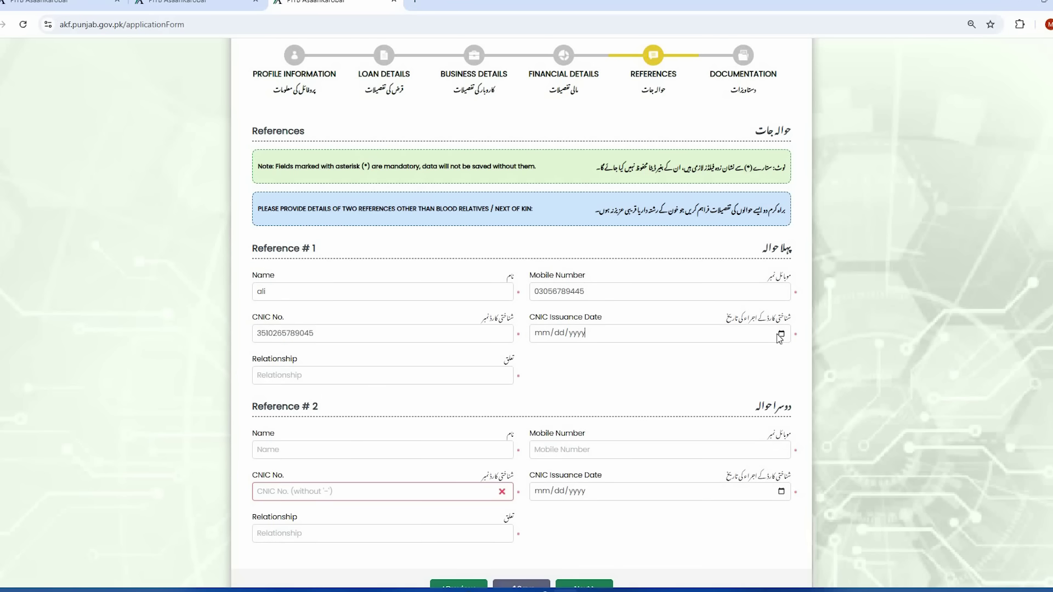
type("06/18/2021")
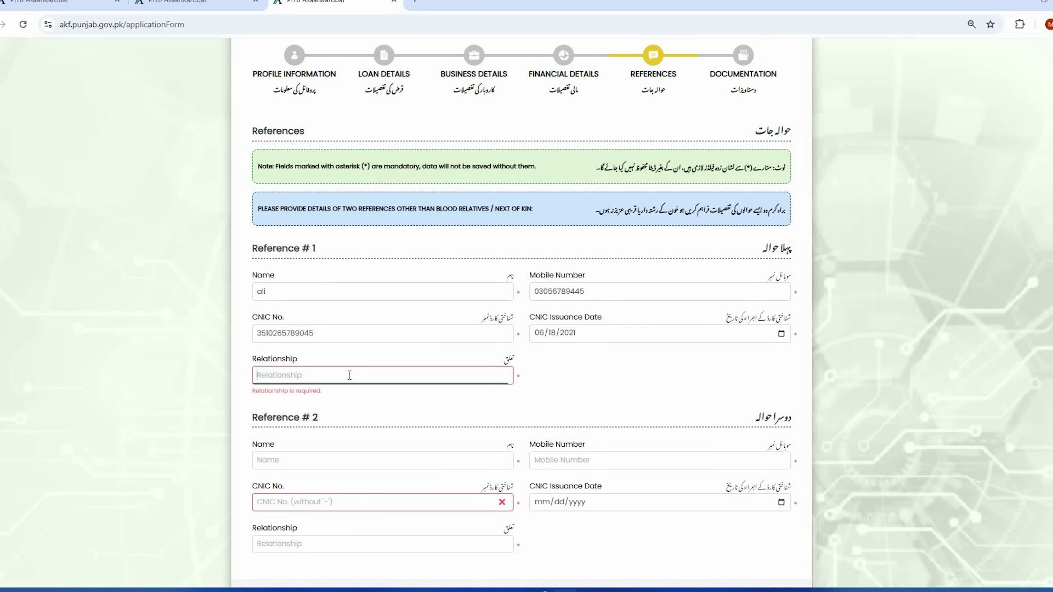
type("friend")
- Enter Reference #2's name, mobile number and CNIC number
scroll(487, 382, "down", 1)
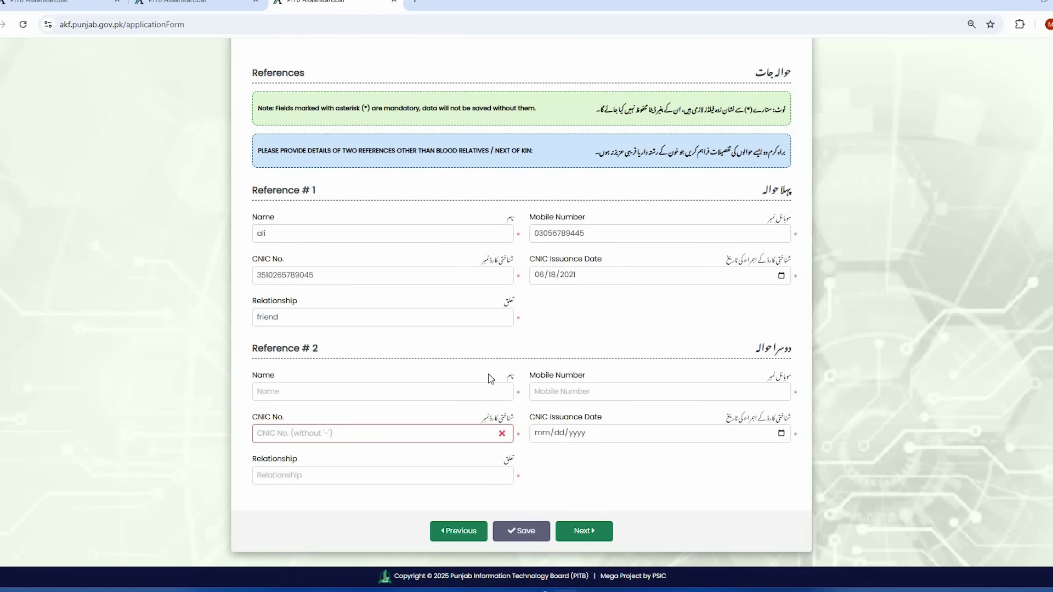
left_click(321, 392)
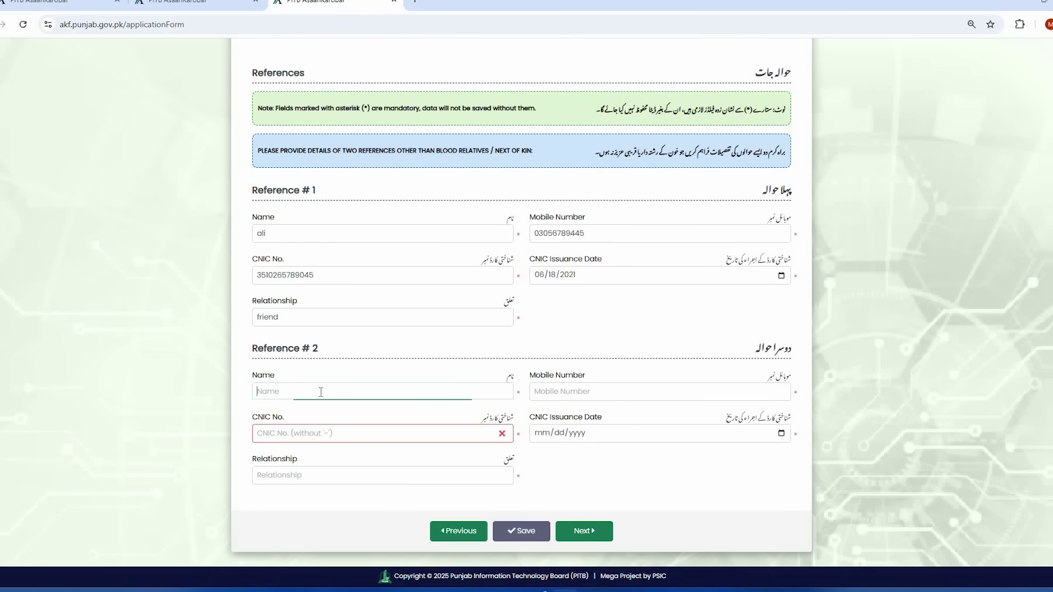
type("usman")
left_click(583, 391)
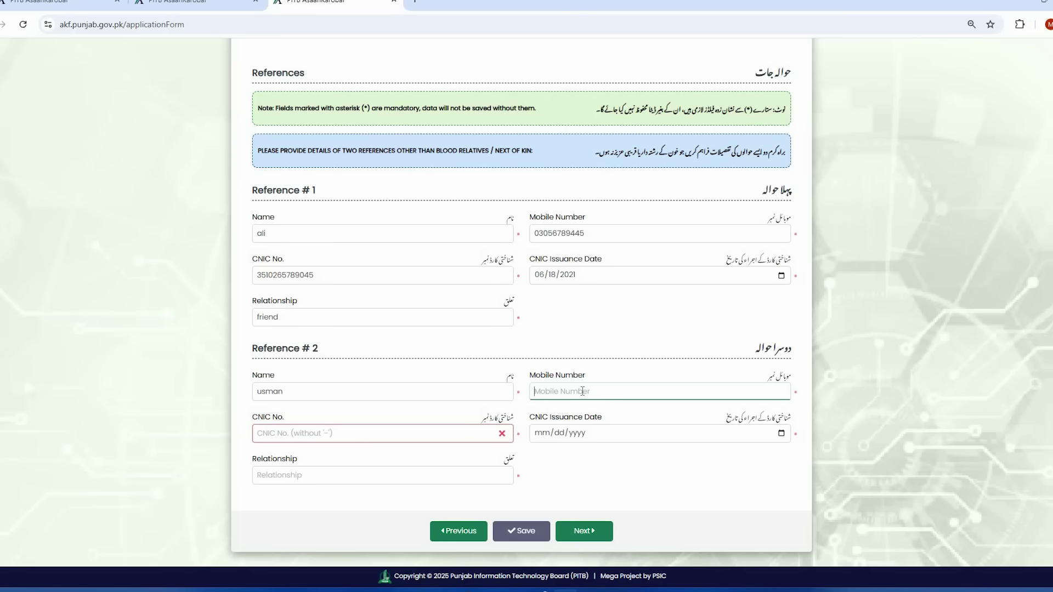
left_click(335, 434)
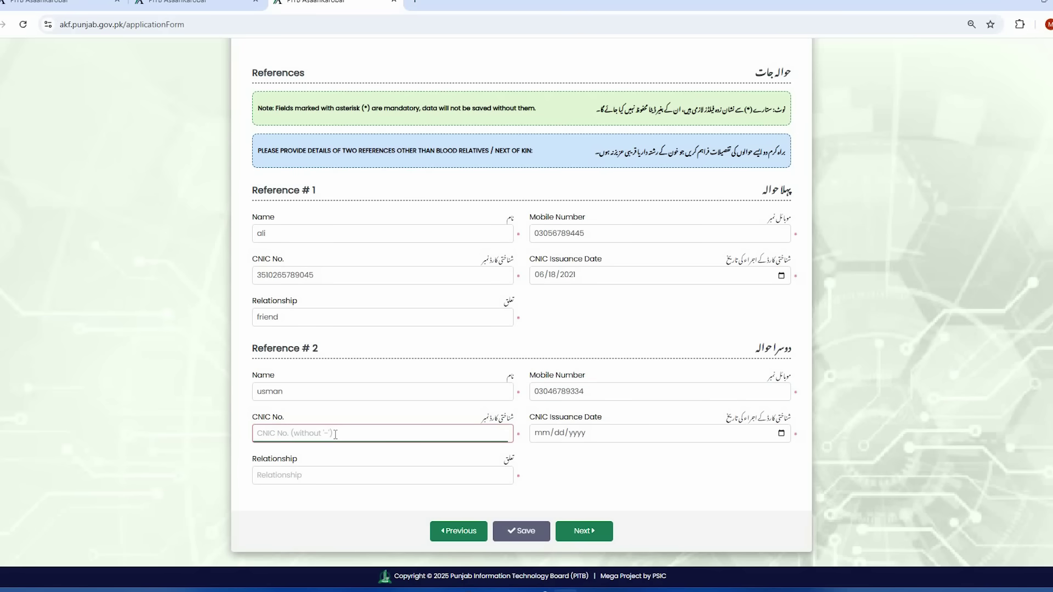
key("ctrl+v")
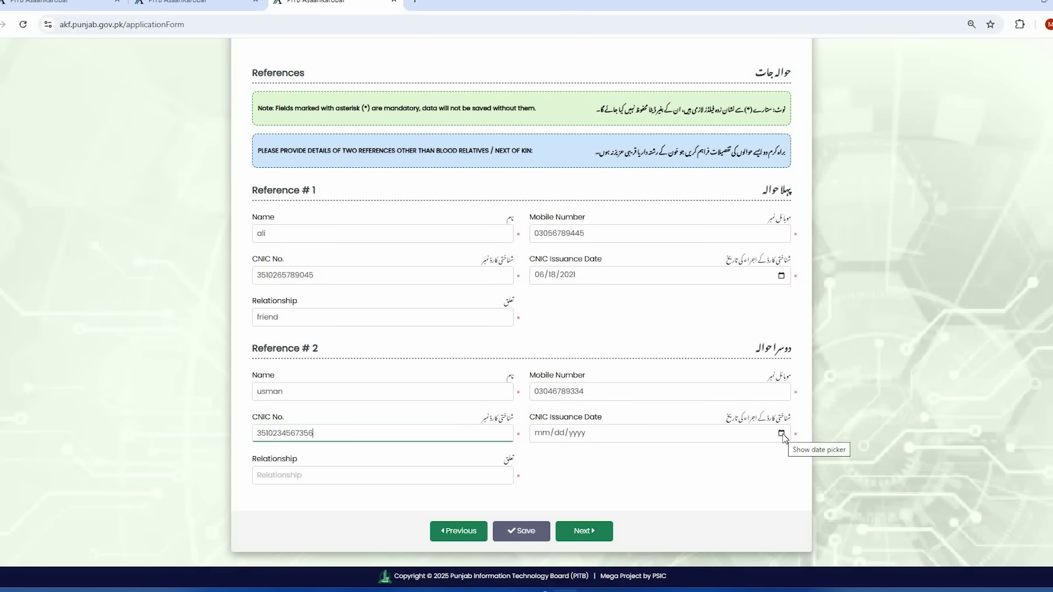
- Set Reference #2's issuance date to 10/30/2020, relationship to friend, and save the References
left_click(781, 433)
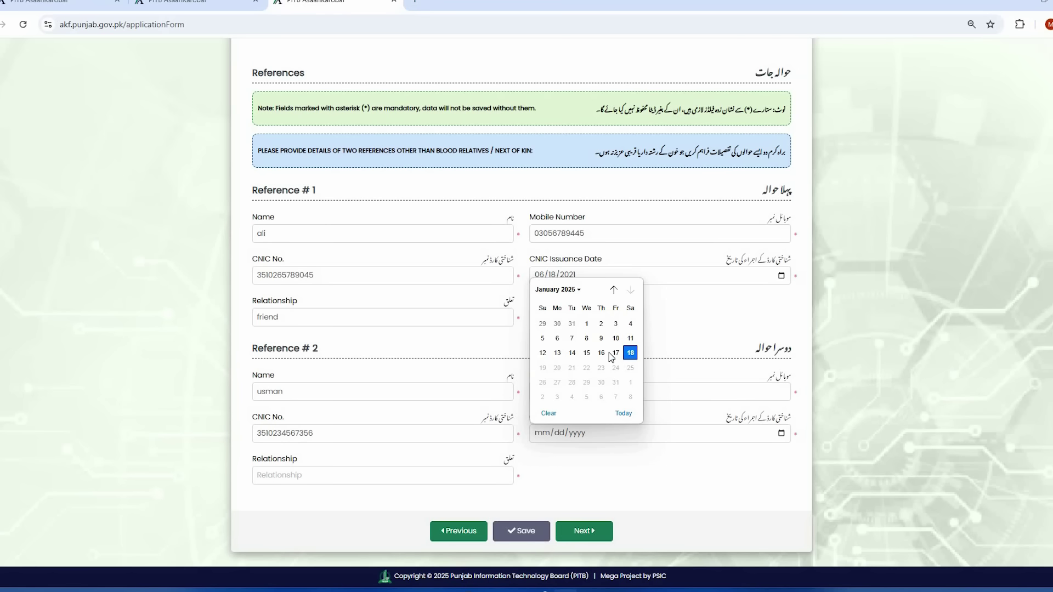
left_click(614, 354)
left_click(334, 478)
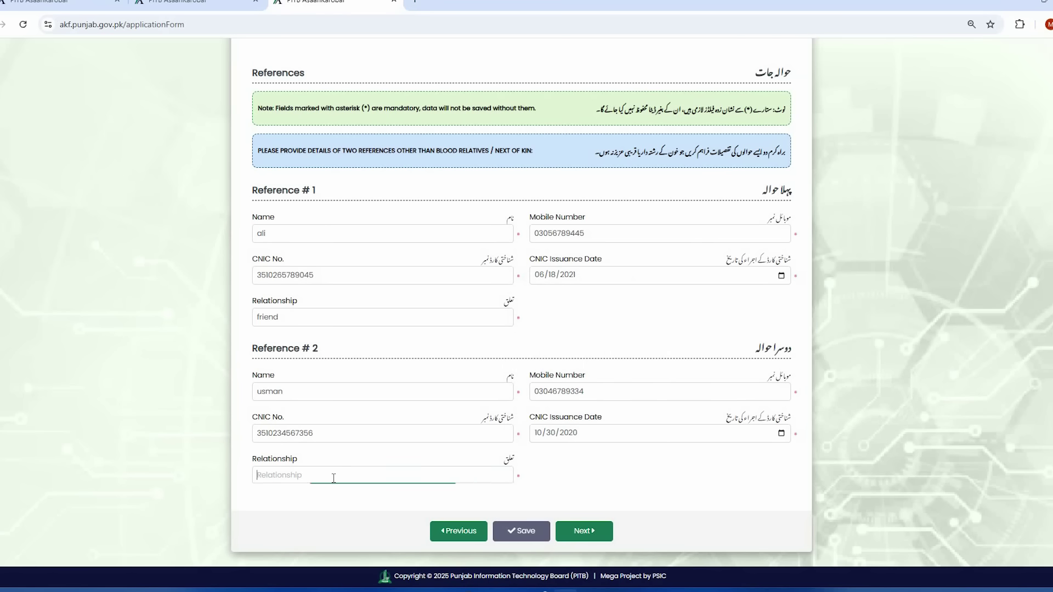
type("friend")
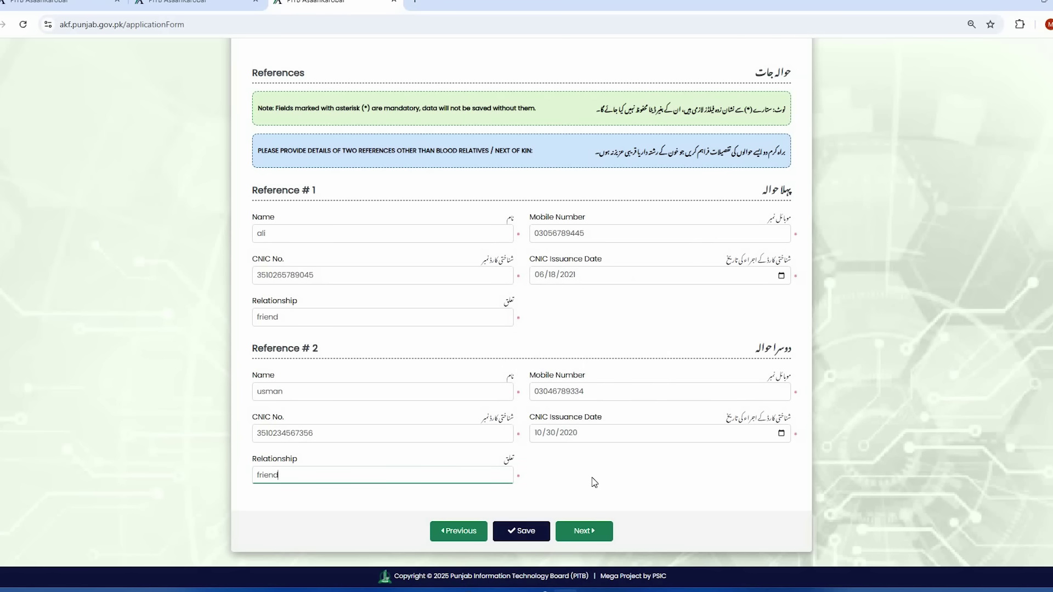
left_click(593, 483)
left_click(522, 532)
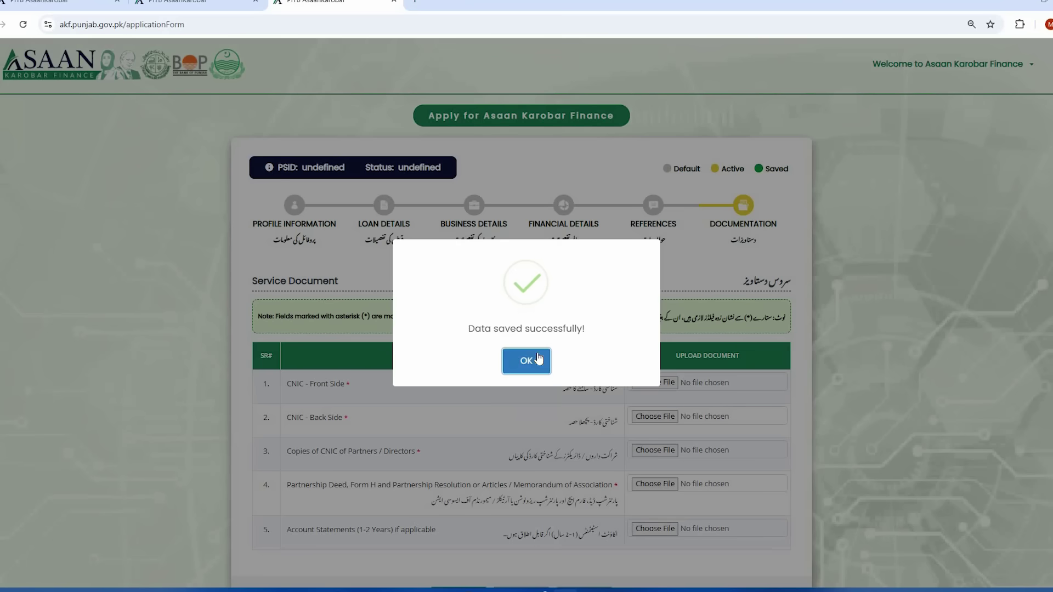
- Dismiss the save confirmation and review the five required documents, from CNIC sides to account statements
left_click(539, 358)
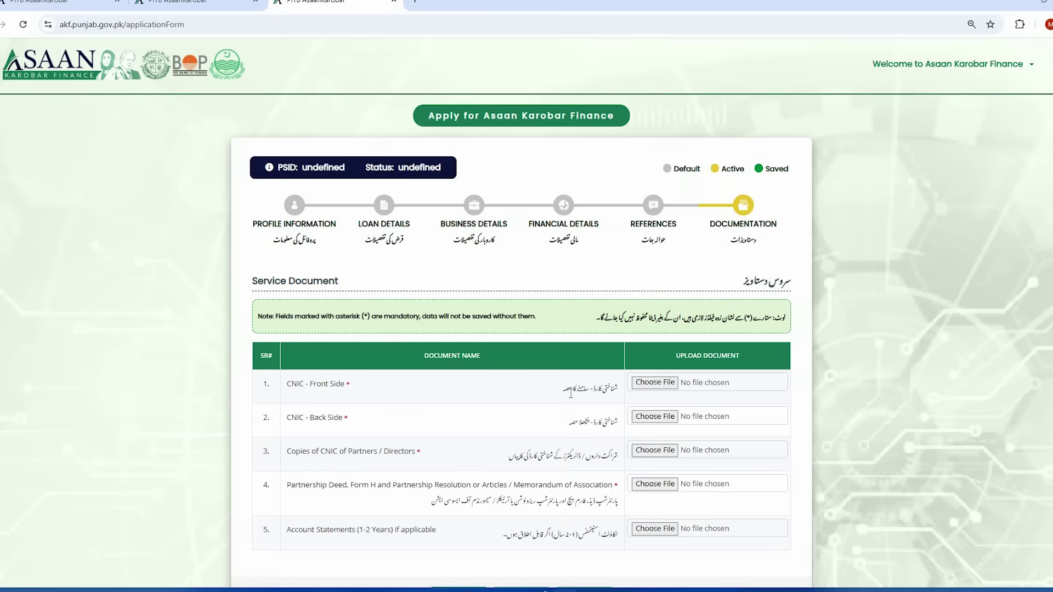
scroll(631, 394, "down", 1)
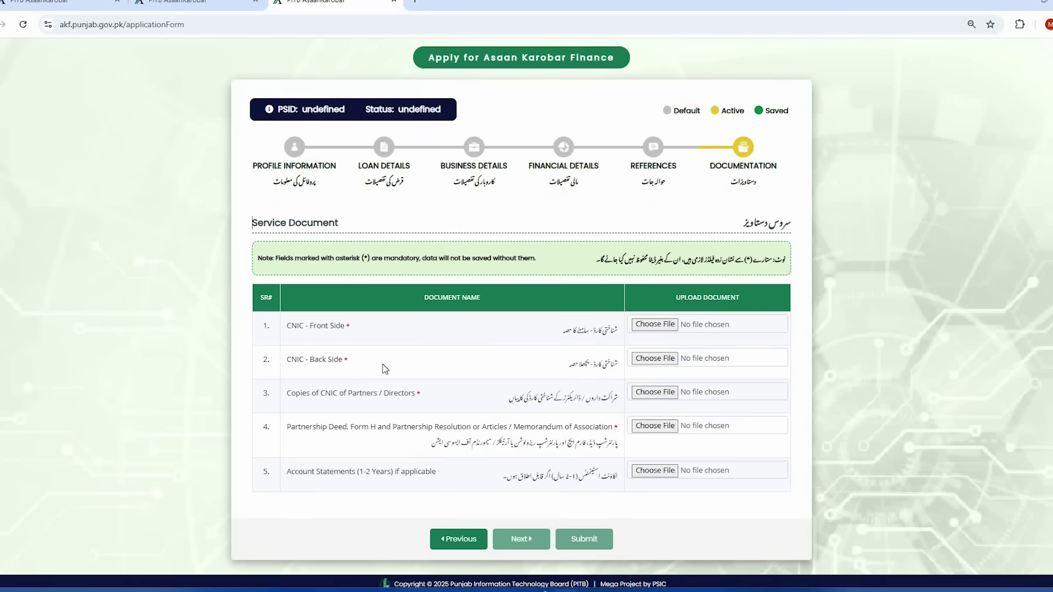
left_click_drag(290, 327, 577, 329)
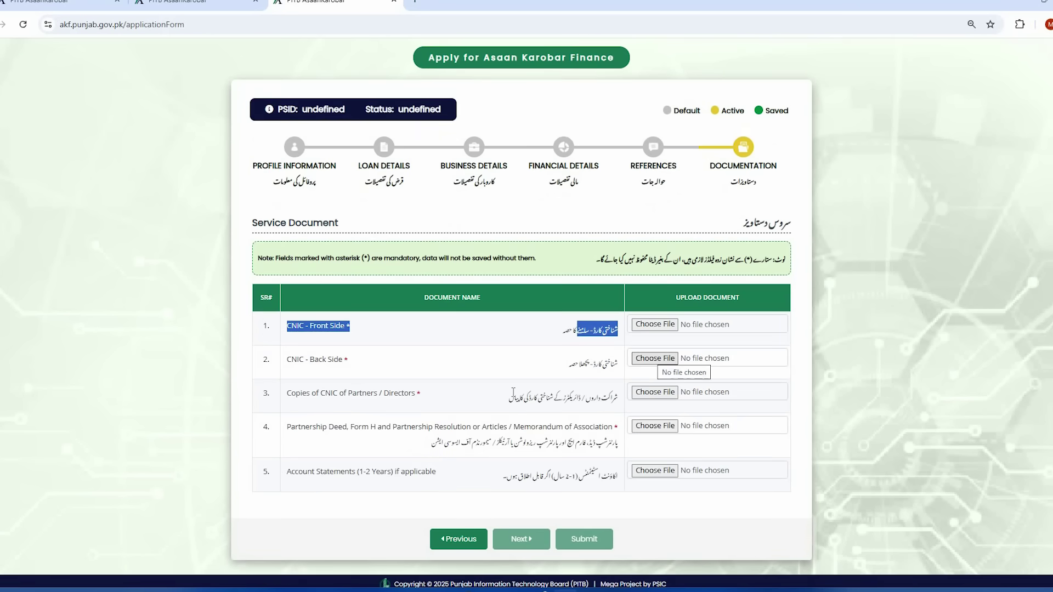
left_click(507, 398)
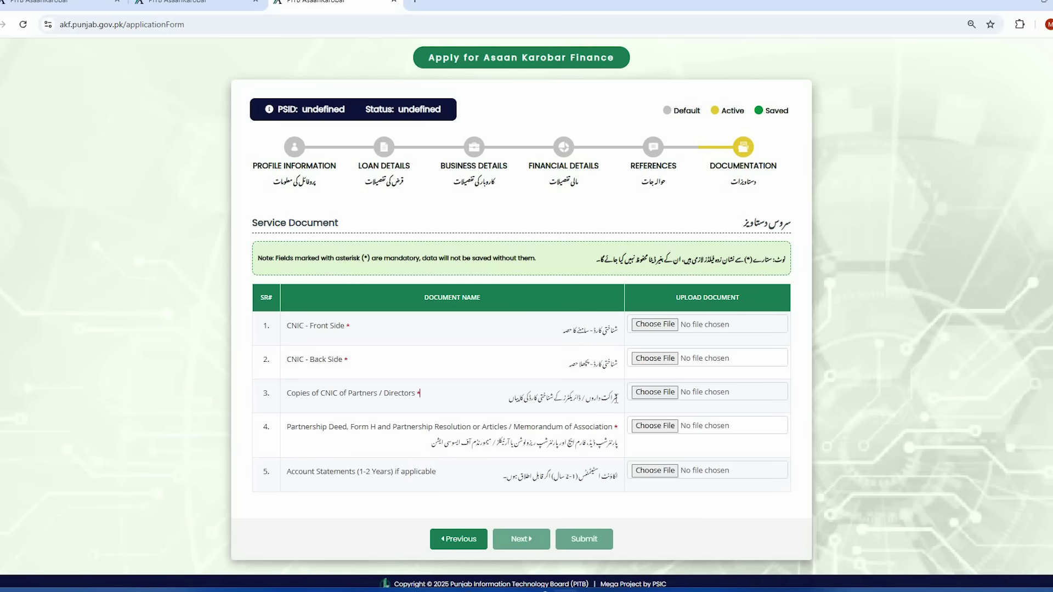
left_click_drag(615, 399, 503, 400)
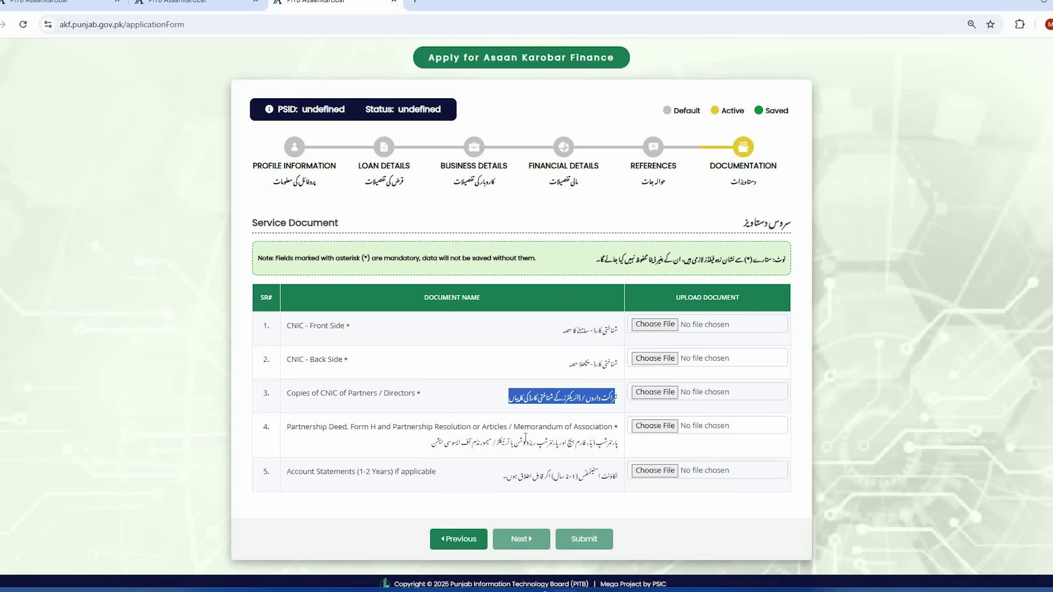
left_click(620, 447)
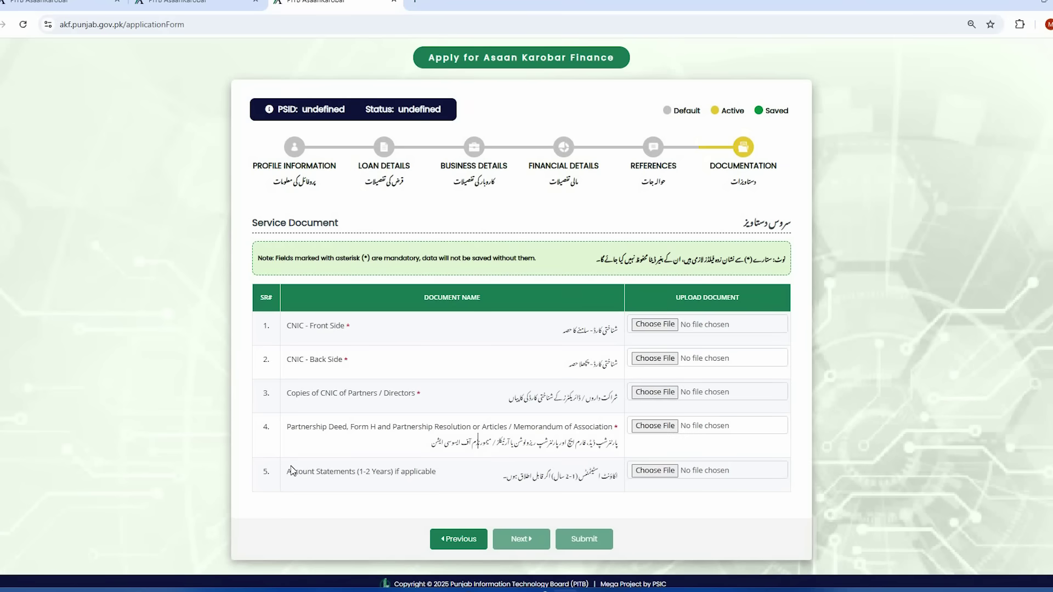
left_click_drag(291, 472, 659, 475)
left_click(506, 475)
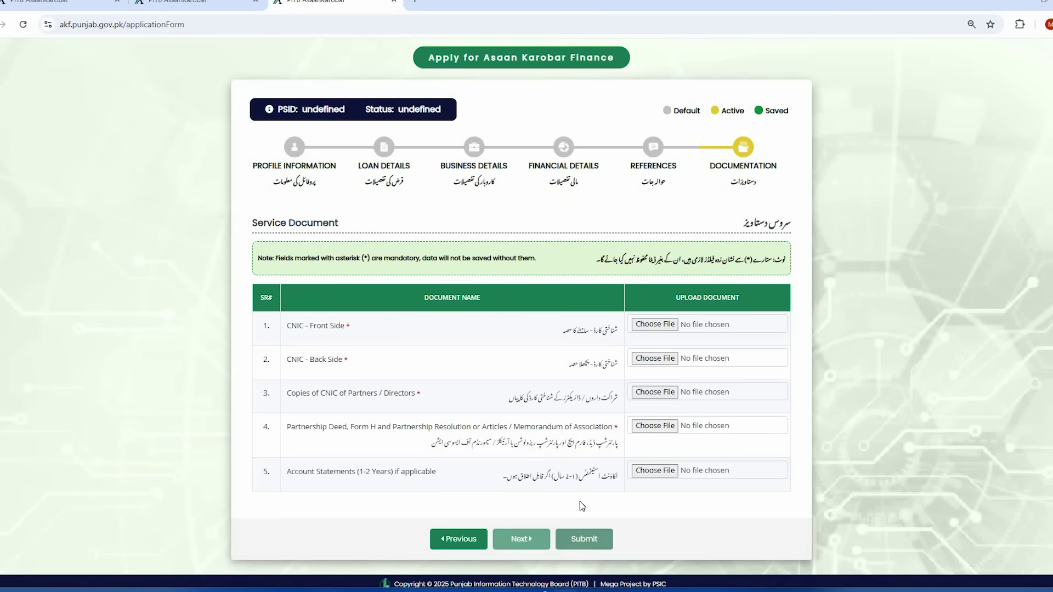
scroll(541, 393, "up", 1)
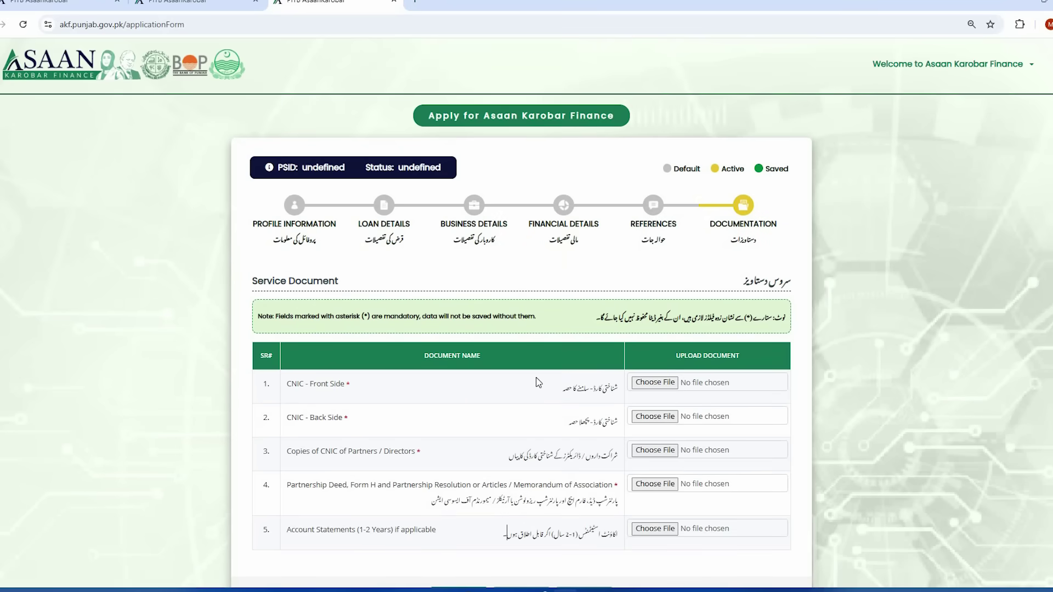